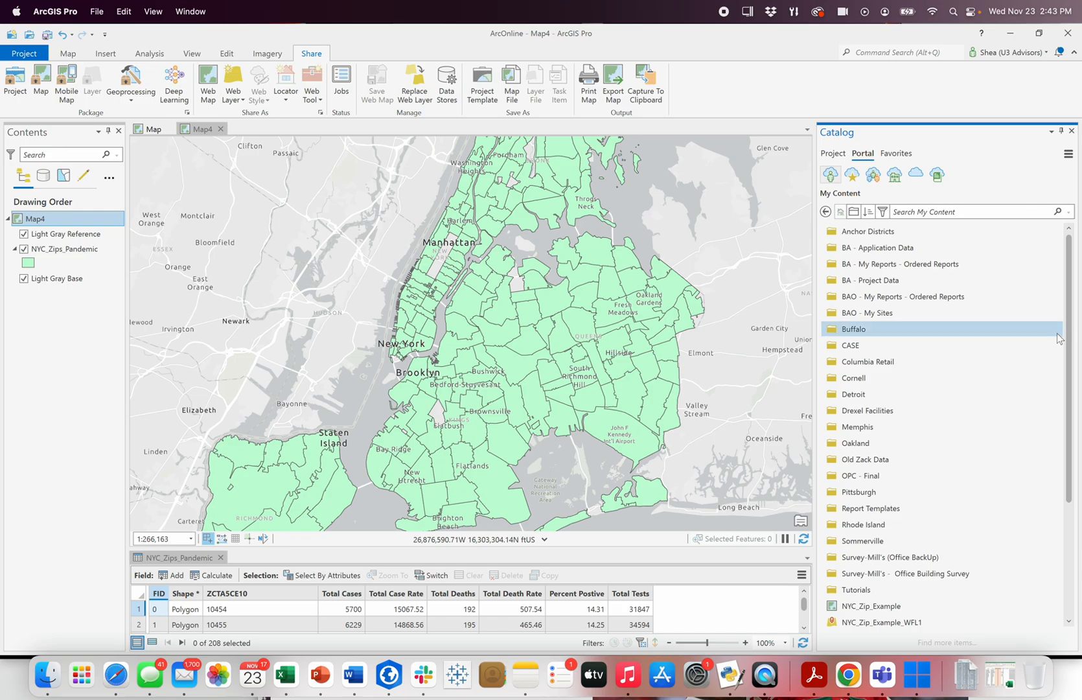
Examine the NYC_Zip_Example web map and the NYC_Zip_Example_WFL1 feature layer in the portal's My Content list.
scroll(1056, 428, "down", 3)
scroll(1056, 428, "down", 2)
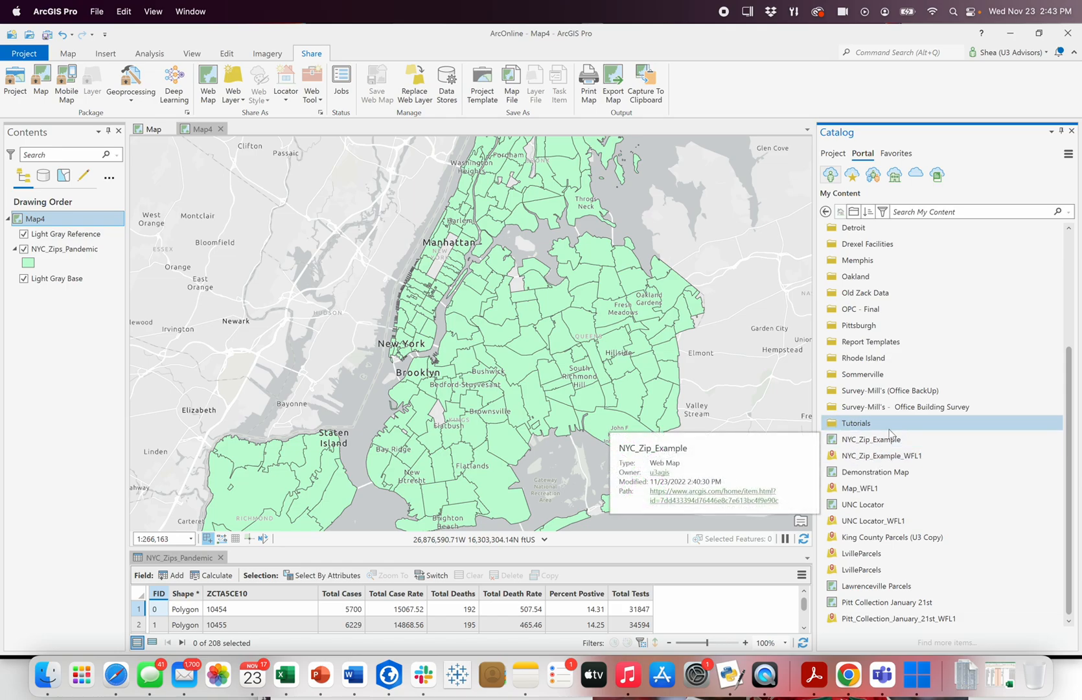
mouse_move(906, 461)
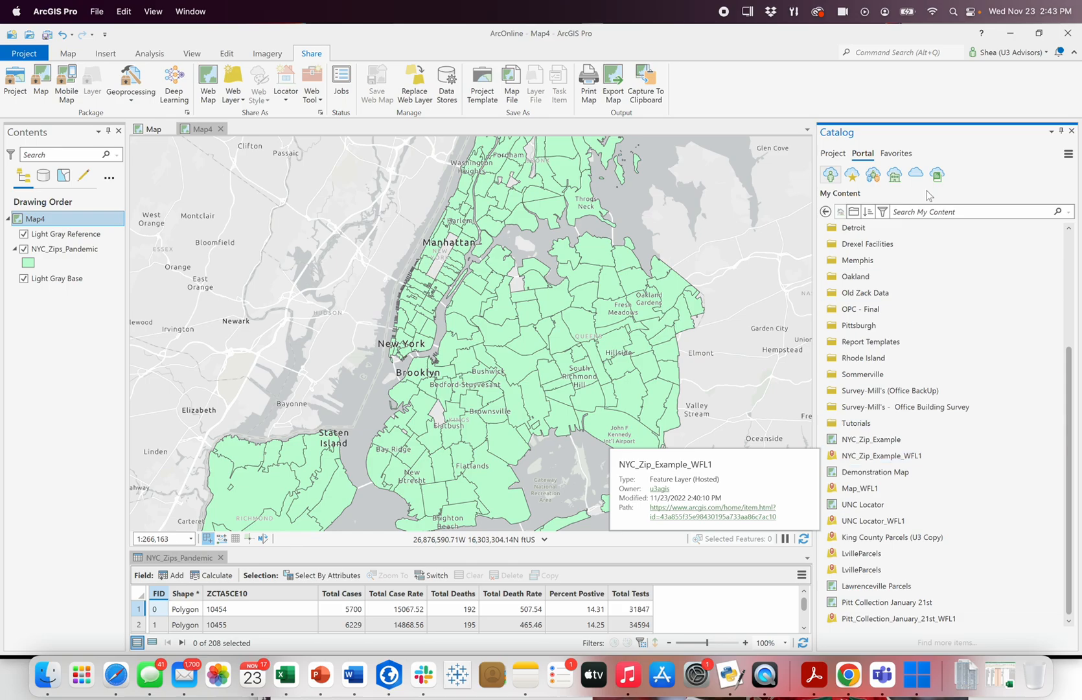
Switch to ArcGIS Online in Chrome, show the My Content page and widen the browser window.
left_click(848, 675)
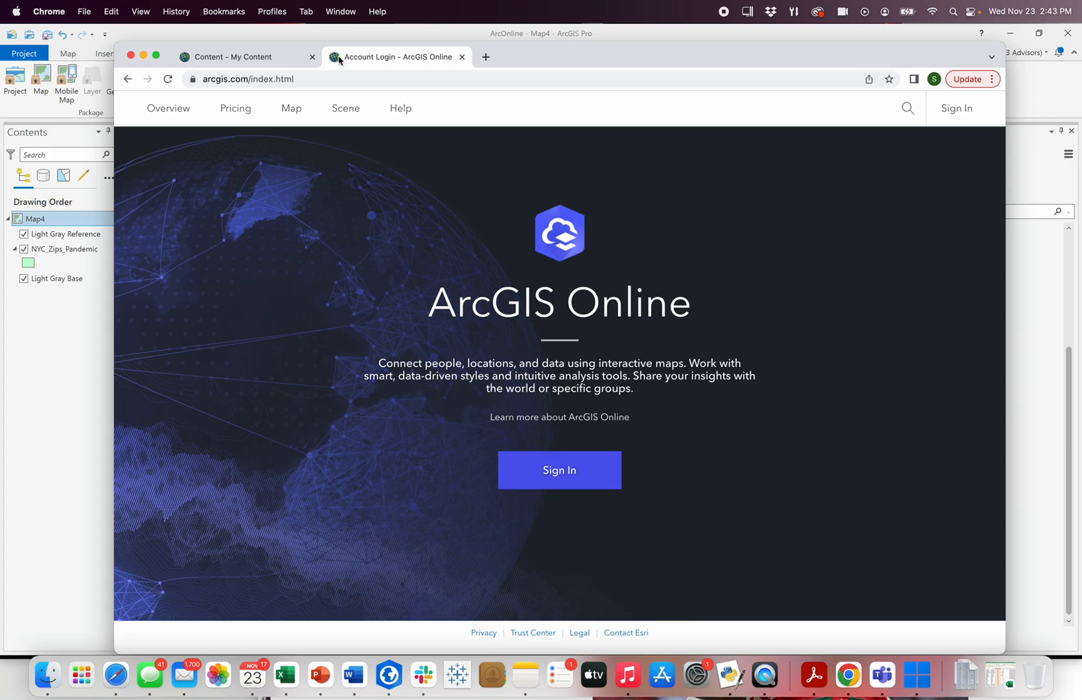
left_click_drag(525, 55, 542, 251)
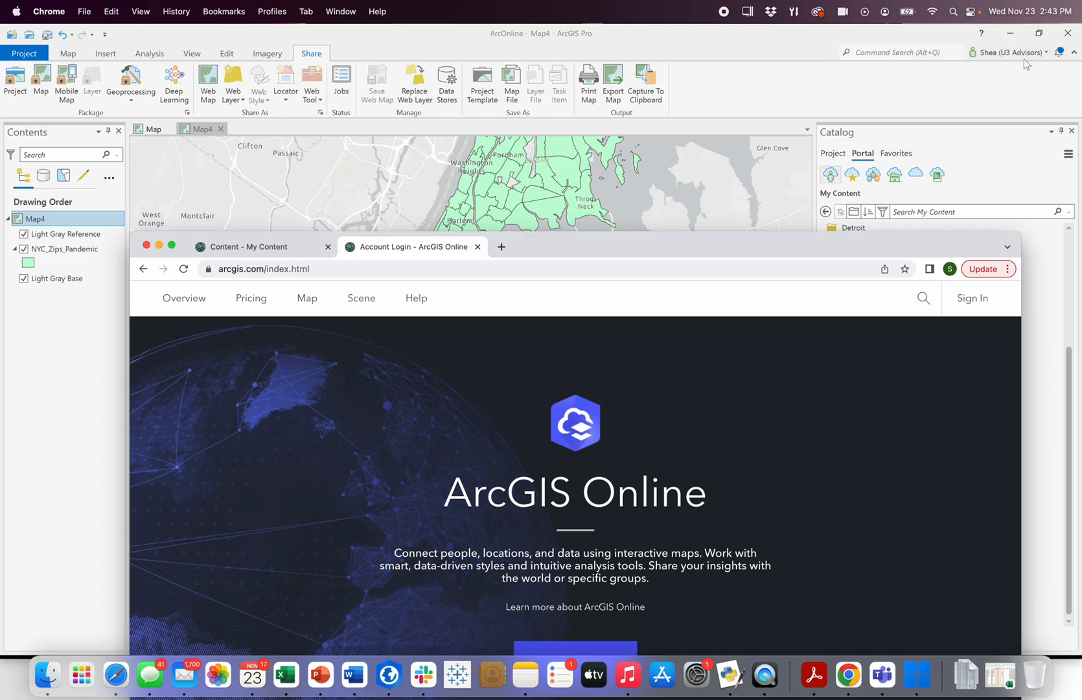
left_click_drag(756, 242, 765, 75)
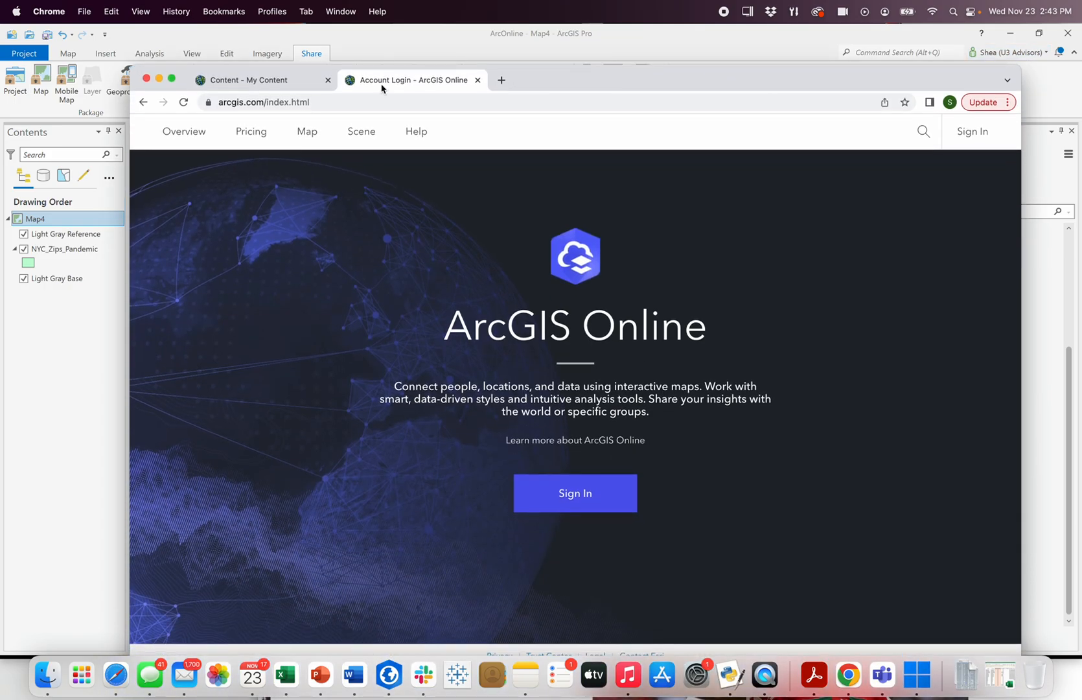
left_click(272, 79)
left_click_drag(590, 73, 504, 40)
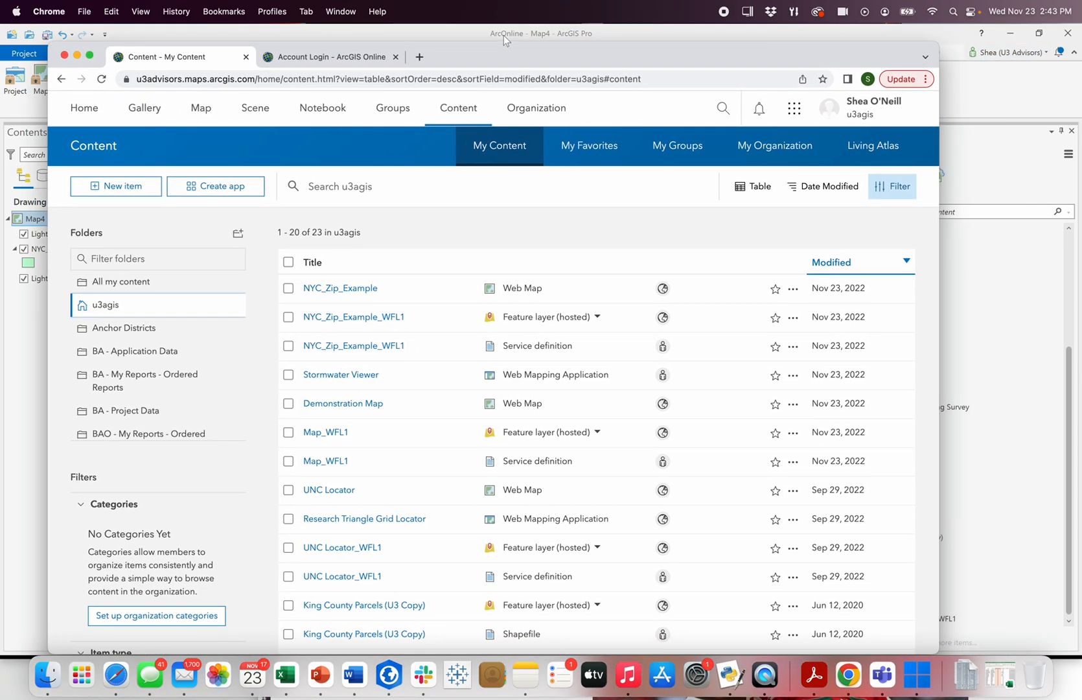
left_click_drag(940, 267, 1026, 262)
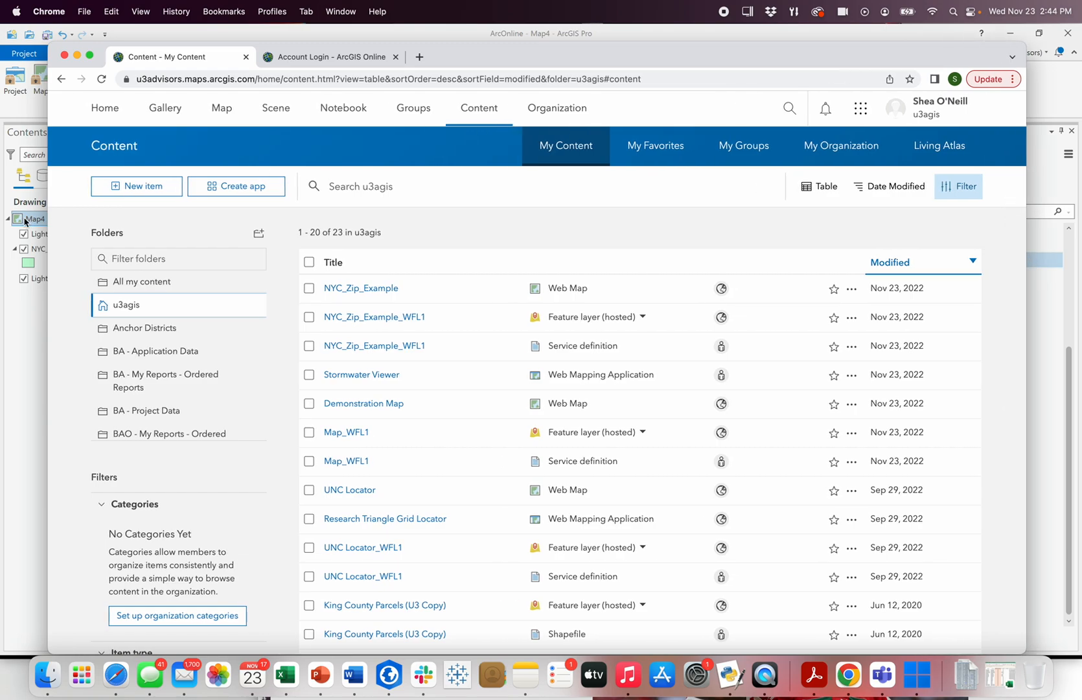
left_click_drag(47, 249, 25, 231)
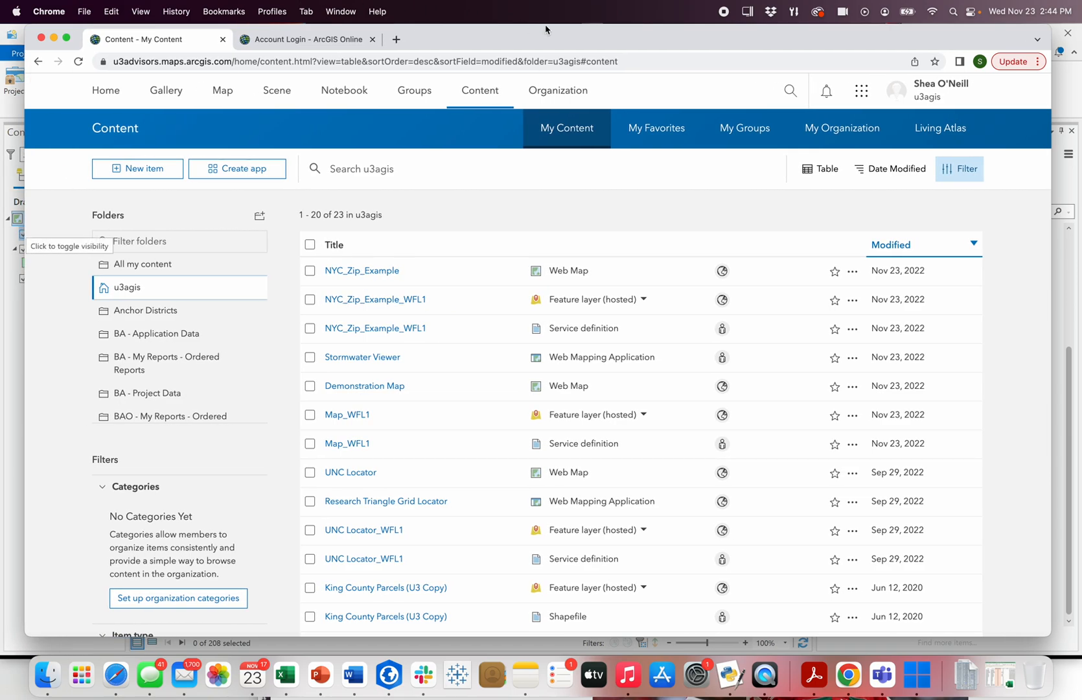
left_click_drag(561, 37, 526, 44)
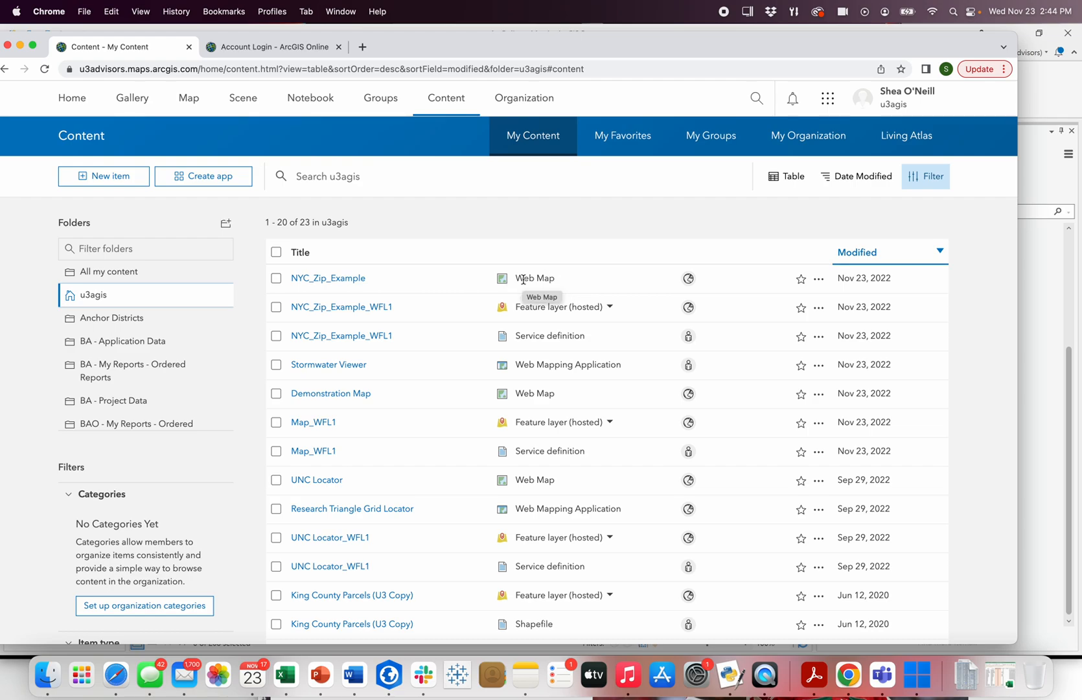
Compare the sublayers of the hosted feature layers NYC_Zip_Example_WFL1 and Map_WFL1, keeping the content list sorted by modified date.
left_click(610, 307)
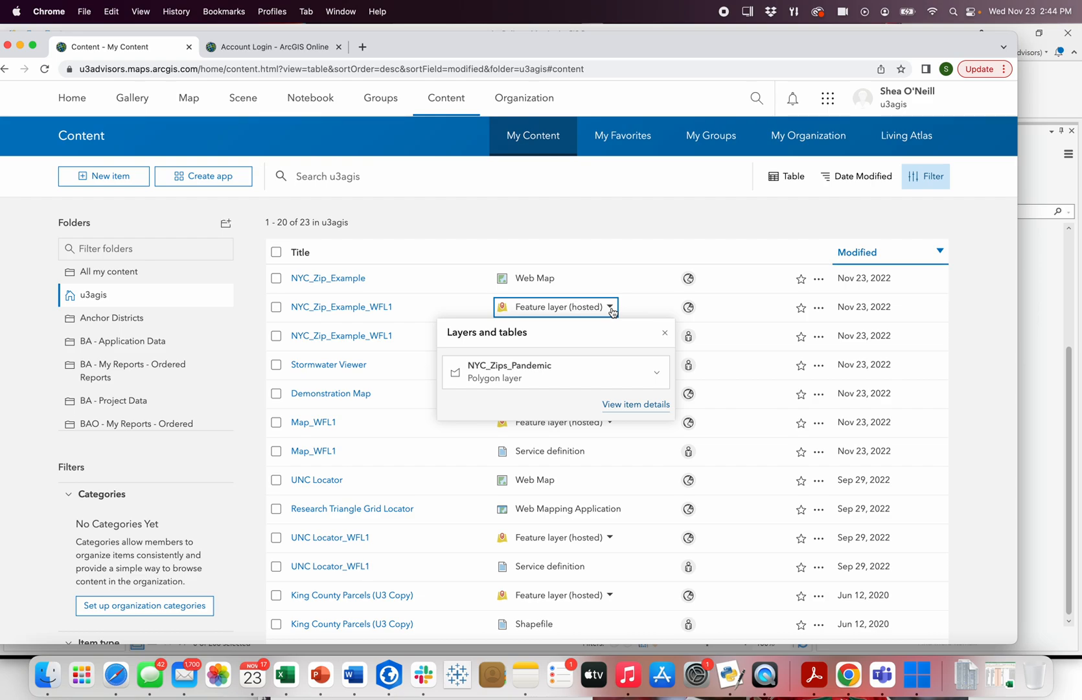
left_click(676, 241)
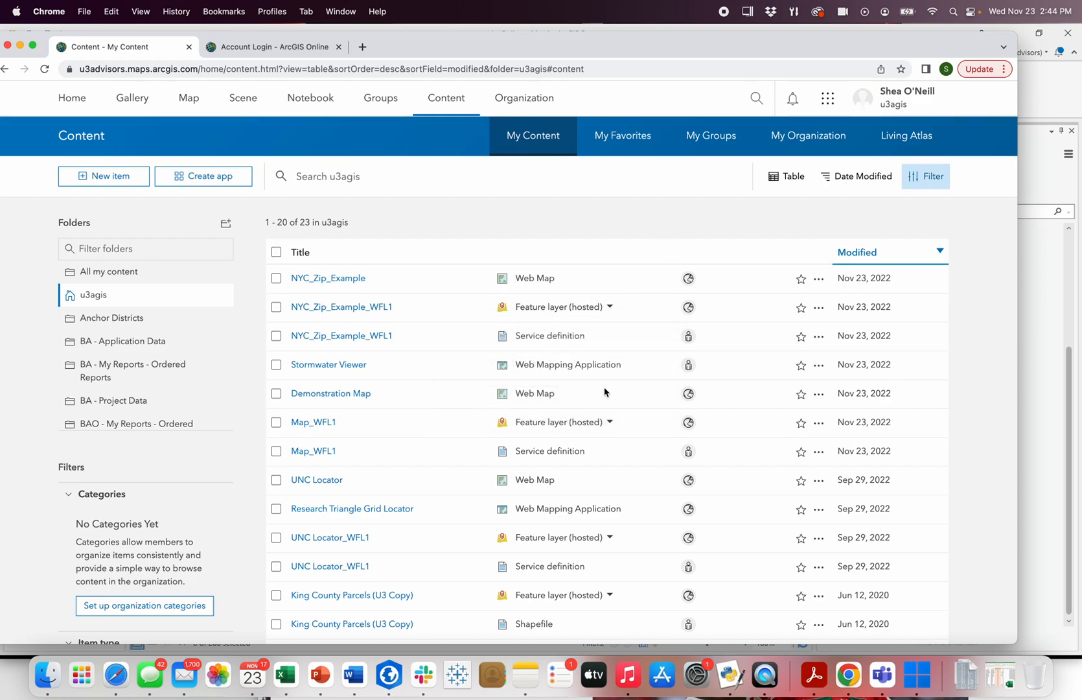
left_click(608, 422)
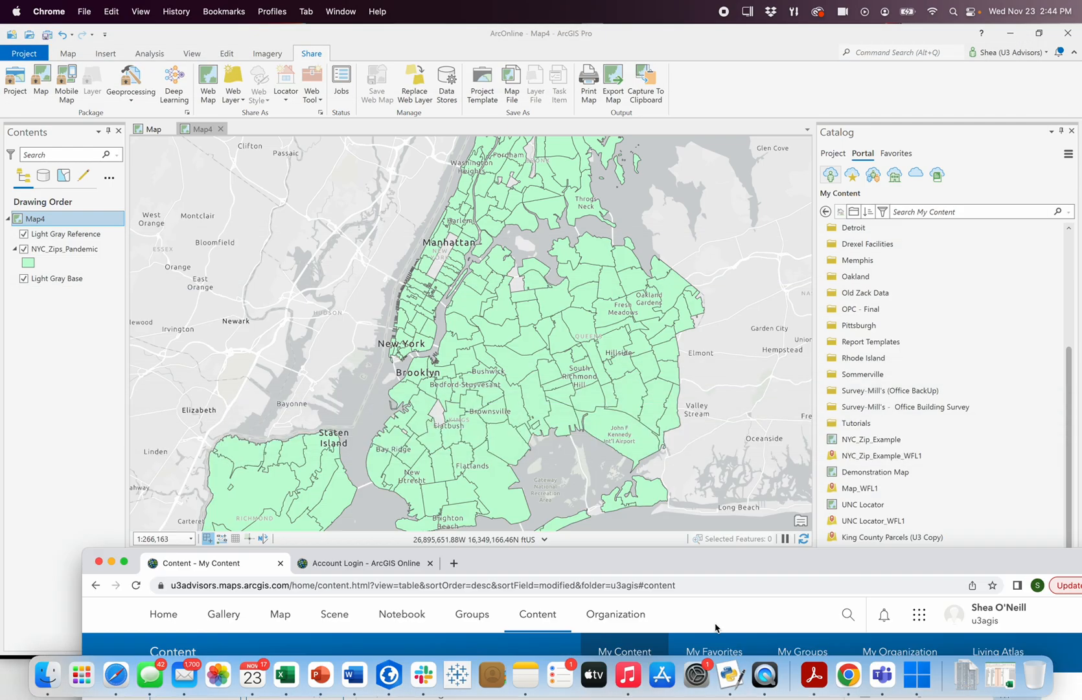
left_click_drag(694, 565, 614, 43)
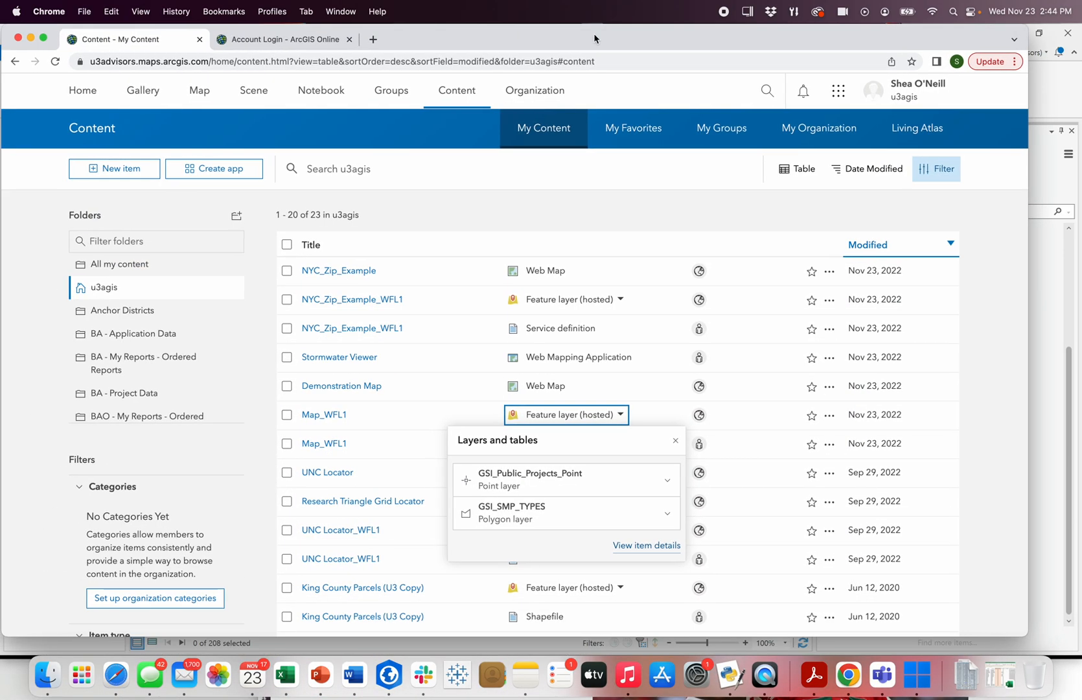
left_click(620, 300)
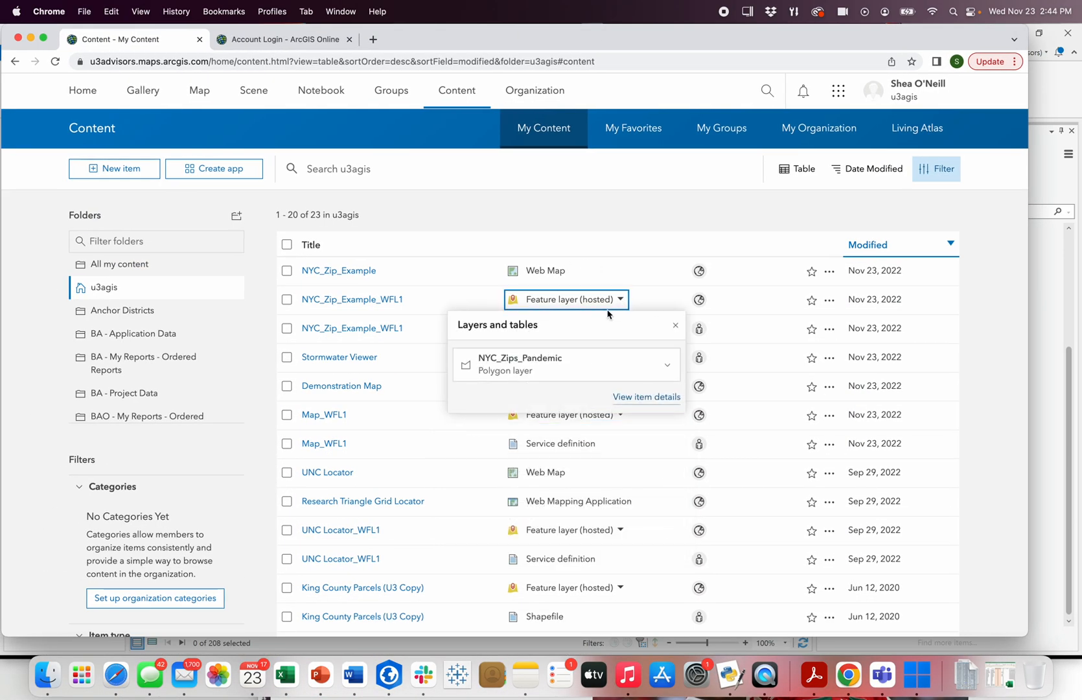
left_click(693, 209)
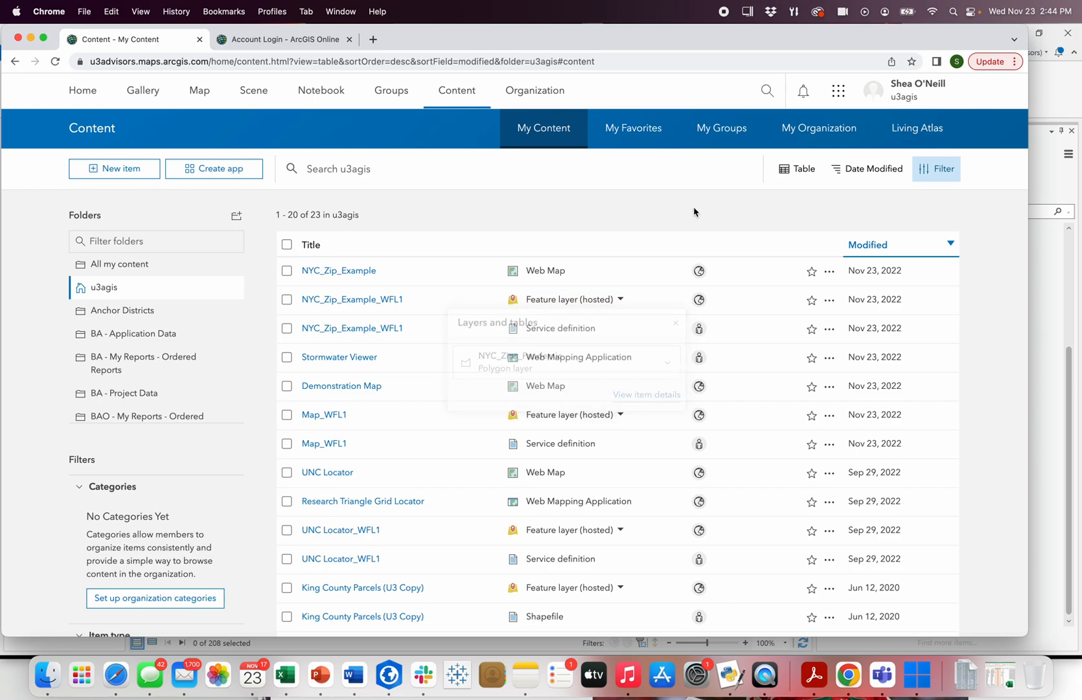
left_click(621, 416)
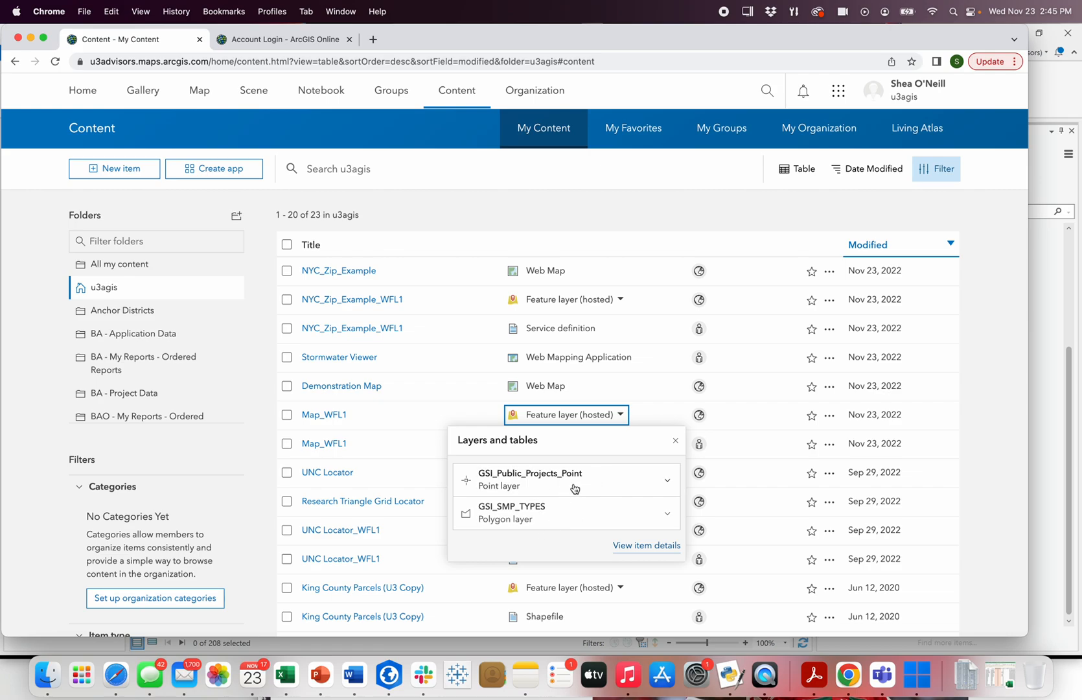
left_click(657, 241)
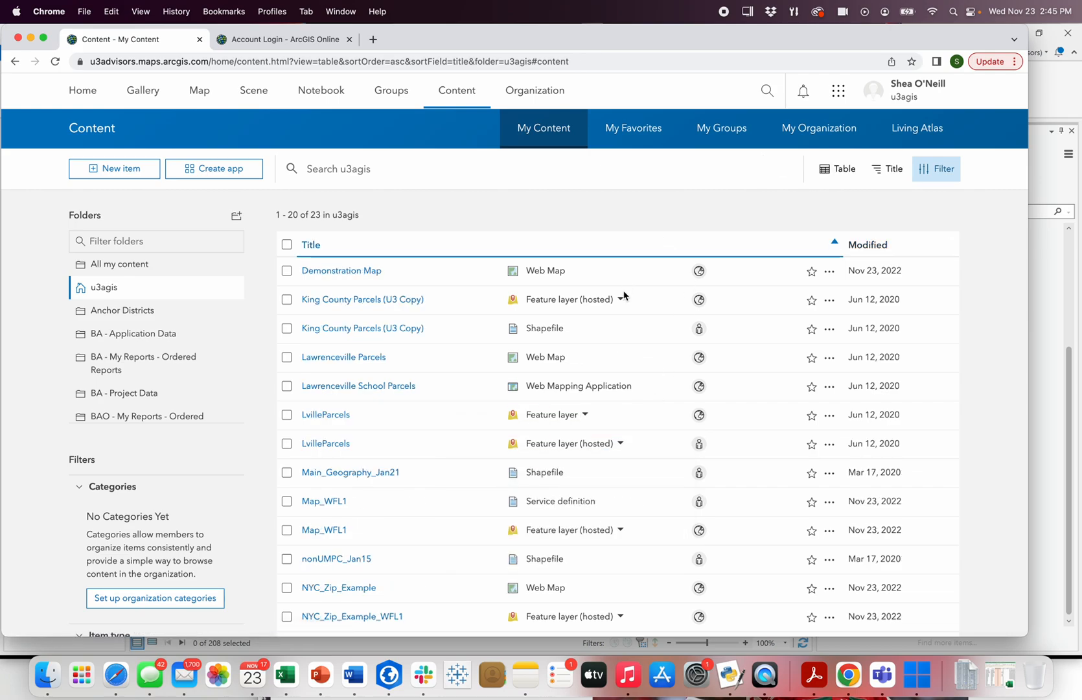
left_click(880, 244)
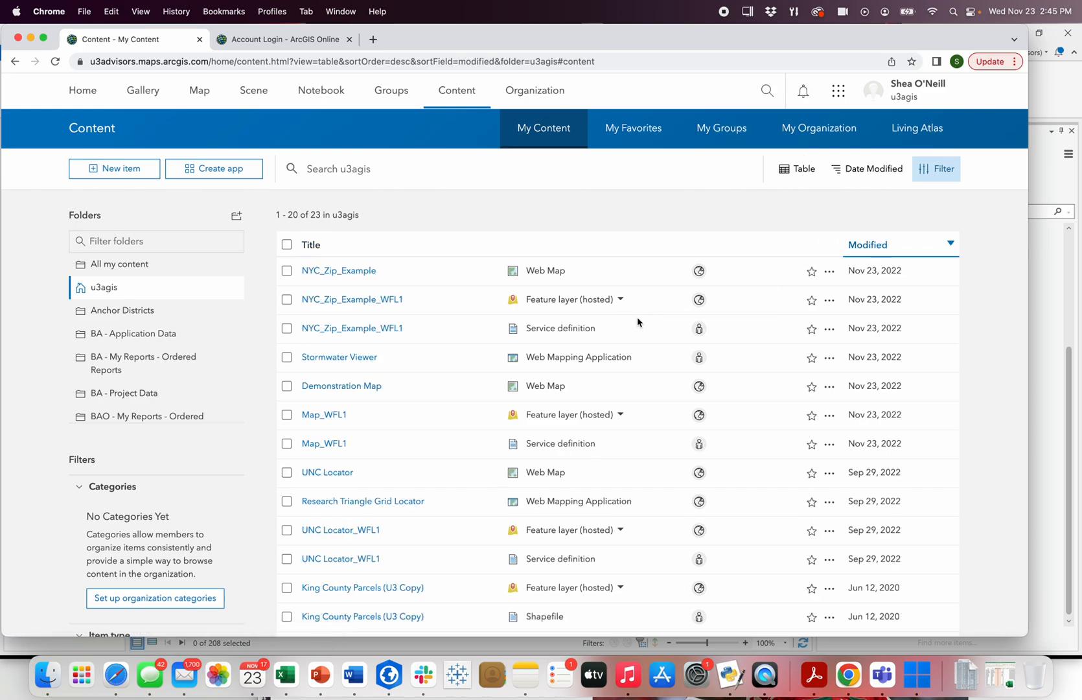
Open the item details of the hosted feature layer NYC_Zip_Example_WFL1.
left_click(830, 301)
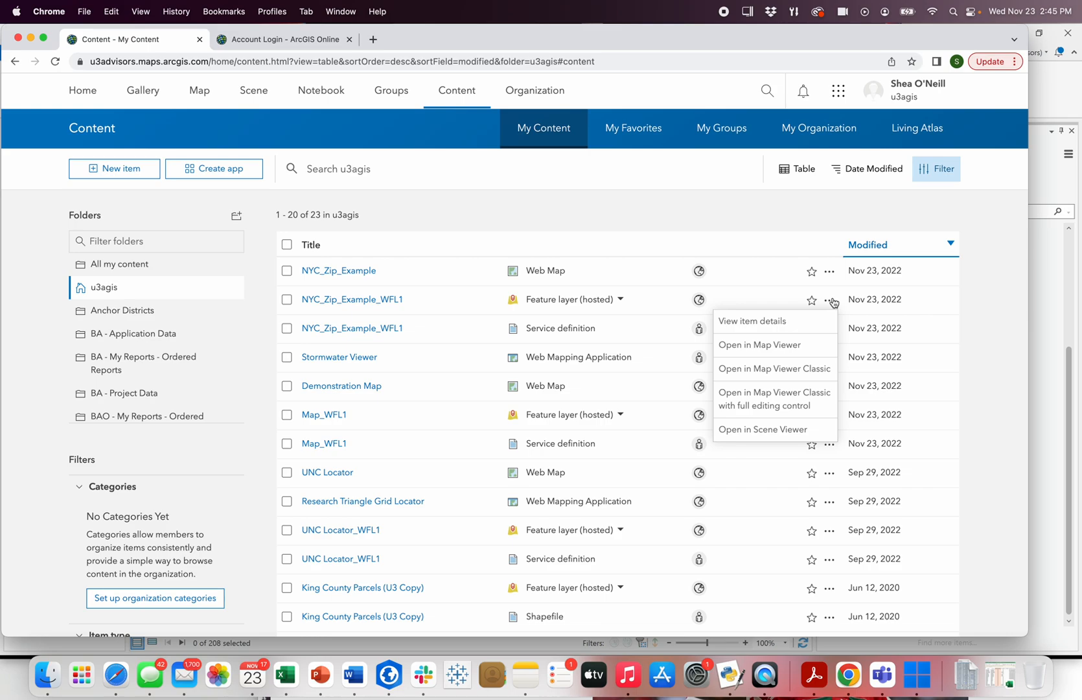
left_click(956, 317)
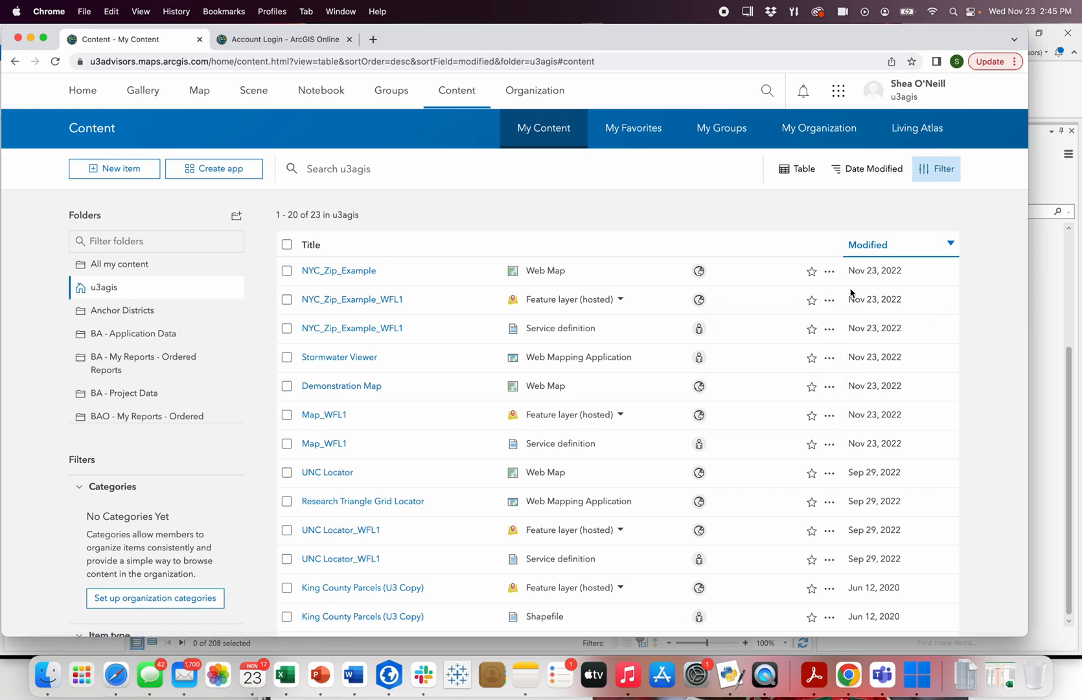
left_click(829, 304)
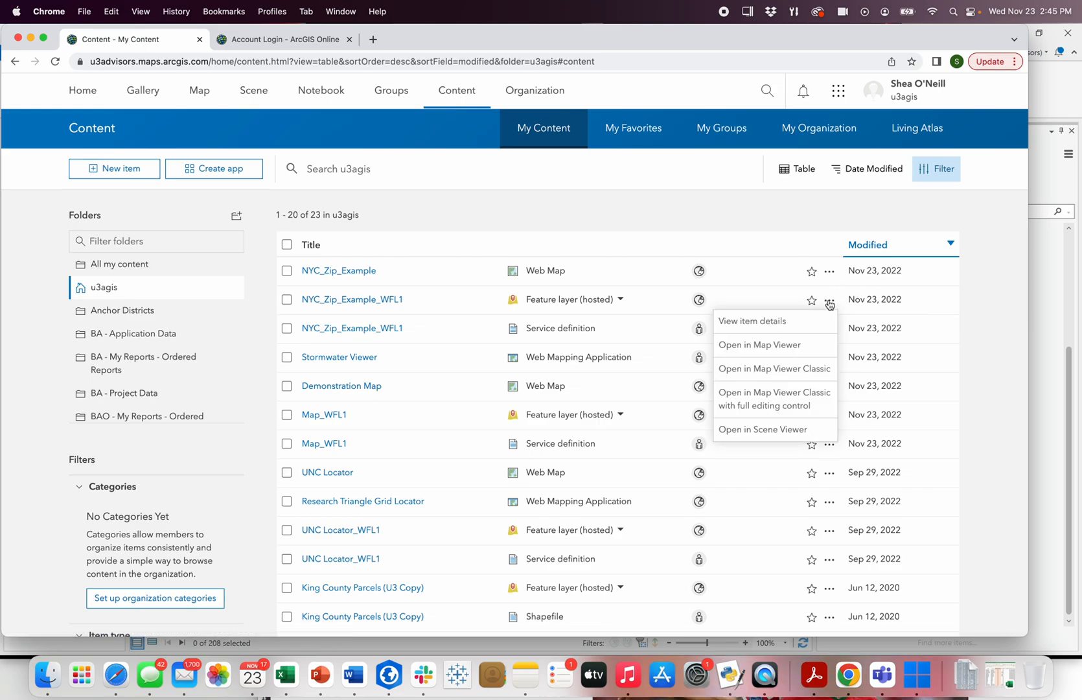
left_click(802, 320)
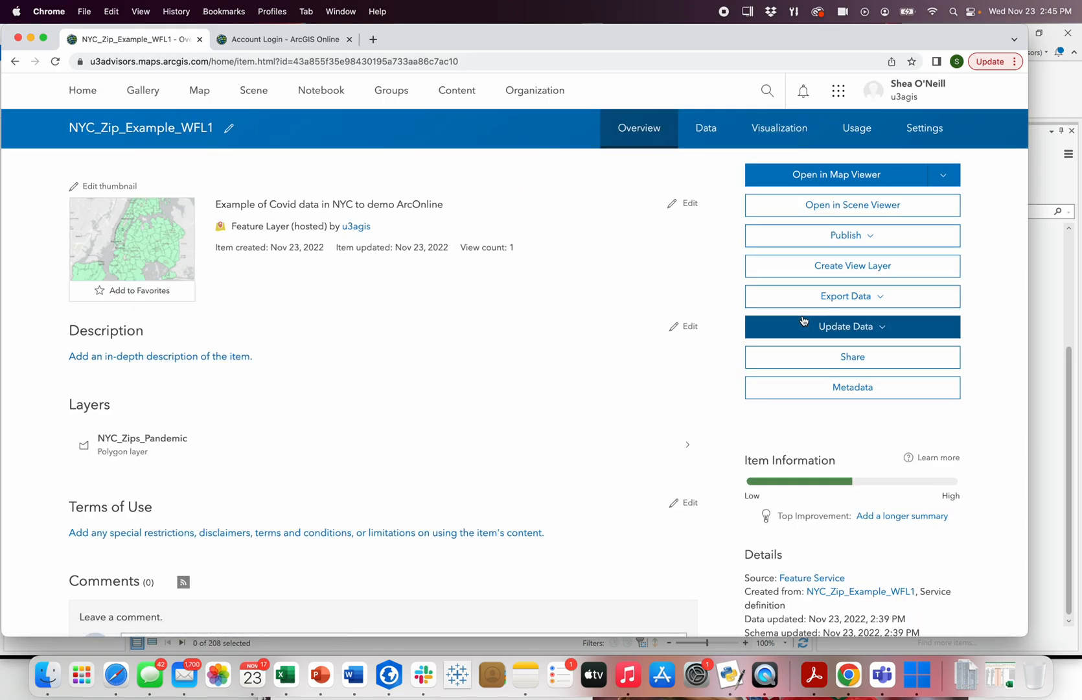
Review the feature layer's overview, its attribute table and its map visualization.
scroll(362, 411, "down", 5)
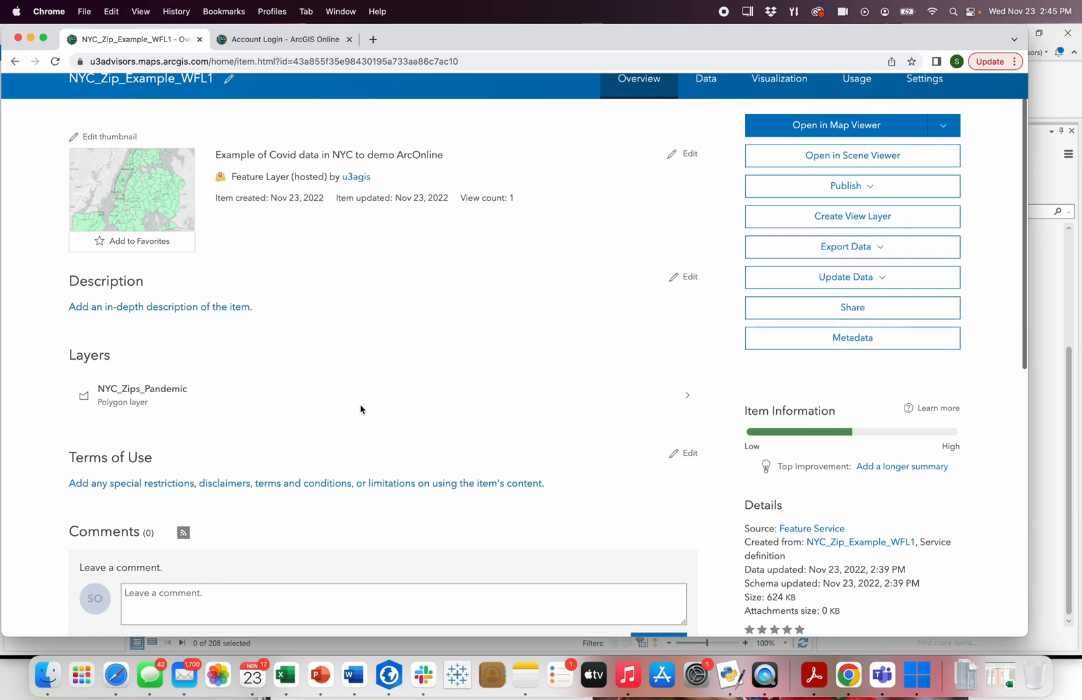
scroll(355, 368, "up", 6)
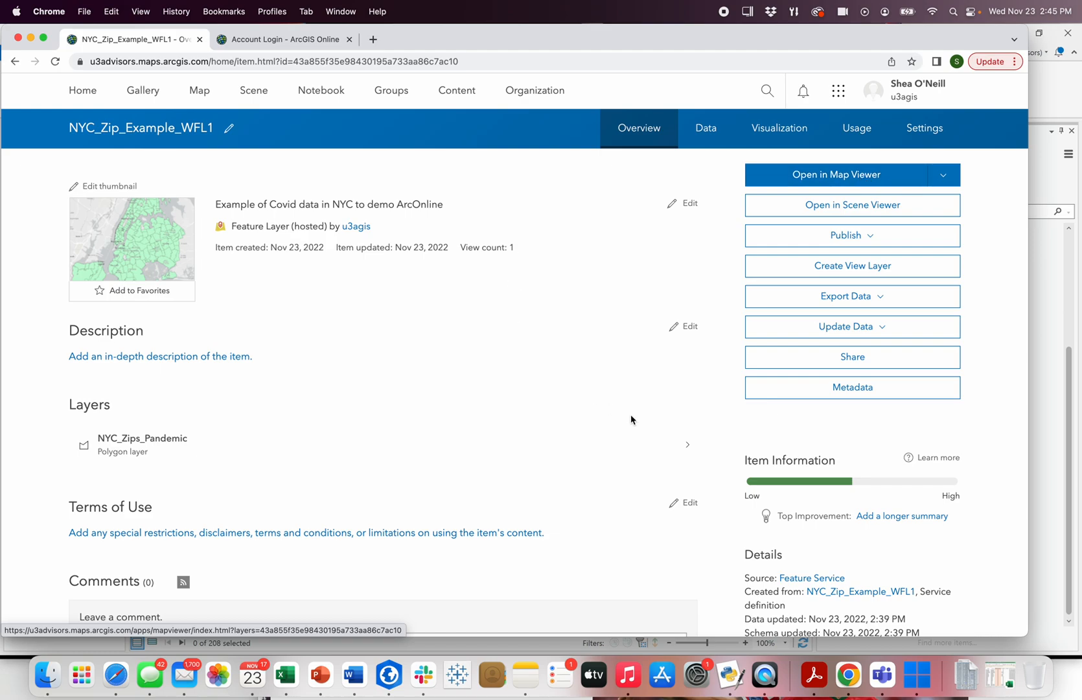
left_click(709, 131)
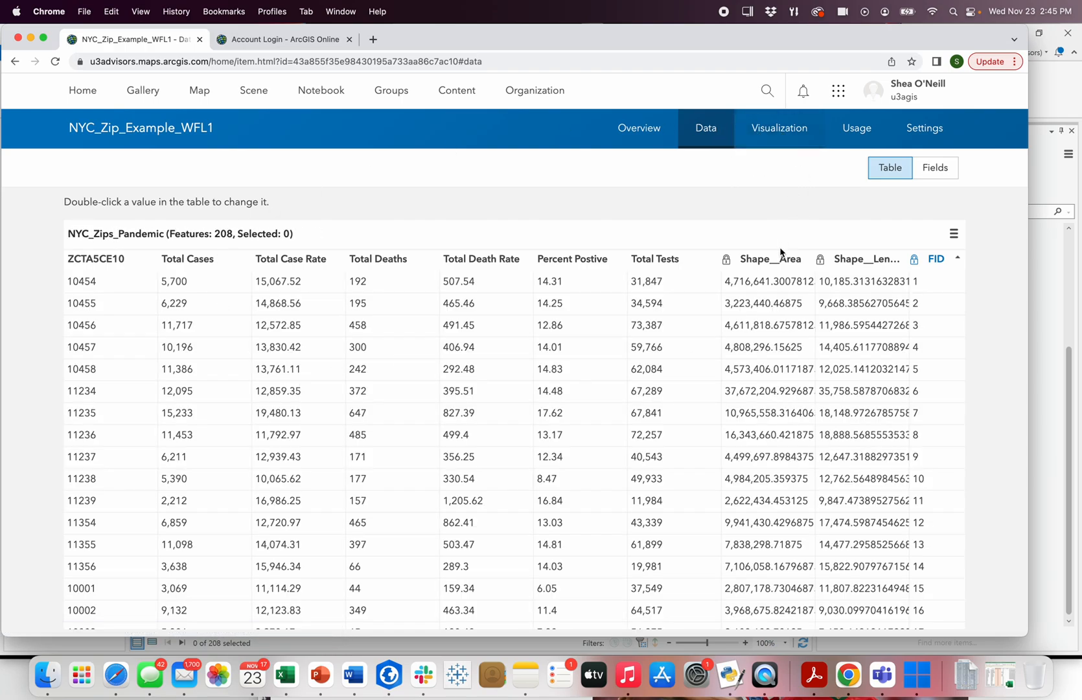
left_click(780, 133)
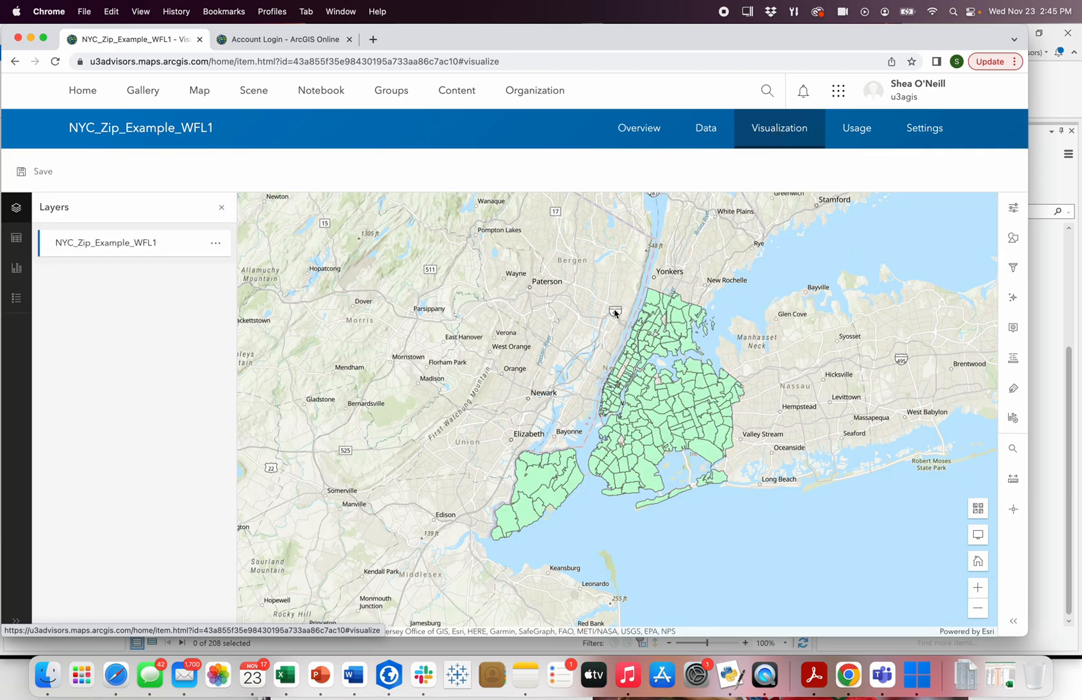
In the feature layer's settings, approve it to be shared with the public when editing is enabled, and save.
left_click(925, 128)
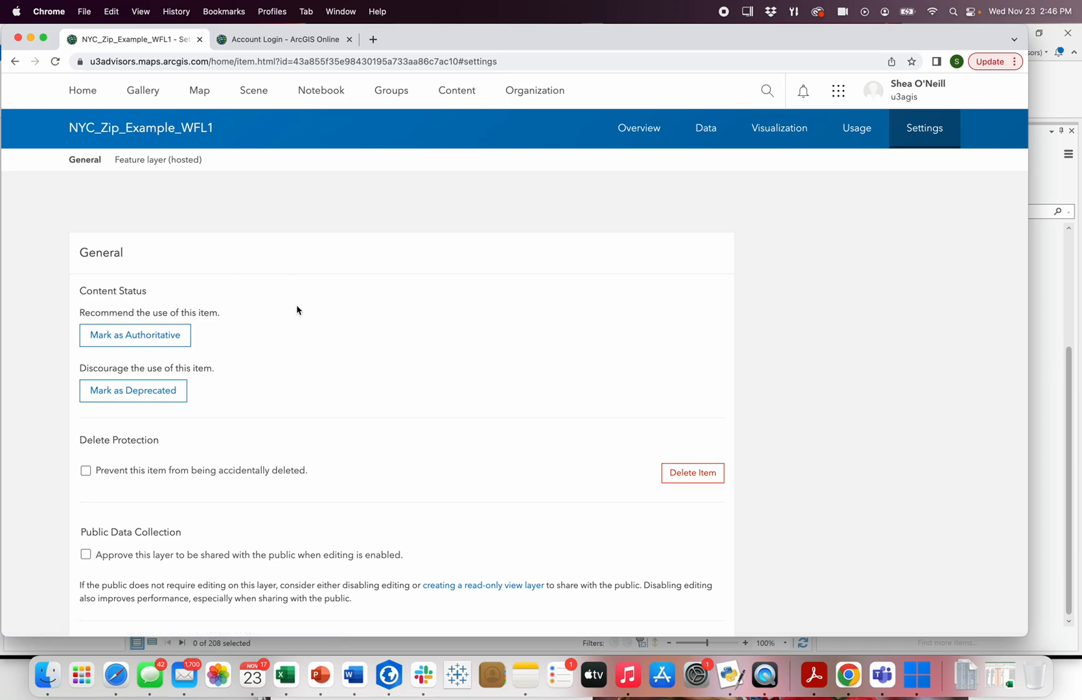
scroll(369, 285, "down", 5)
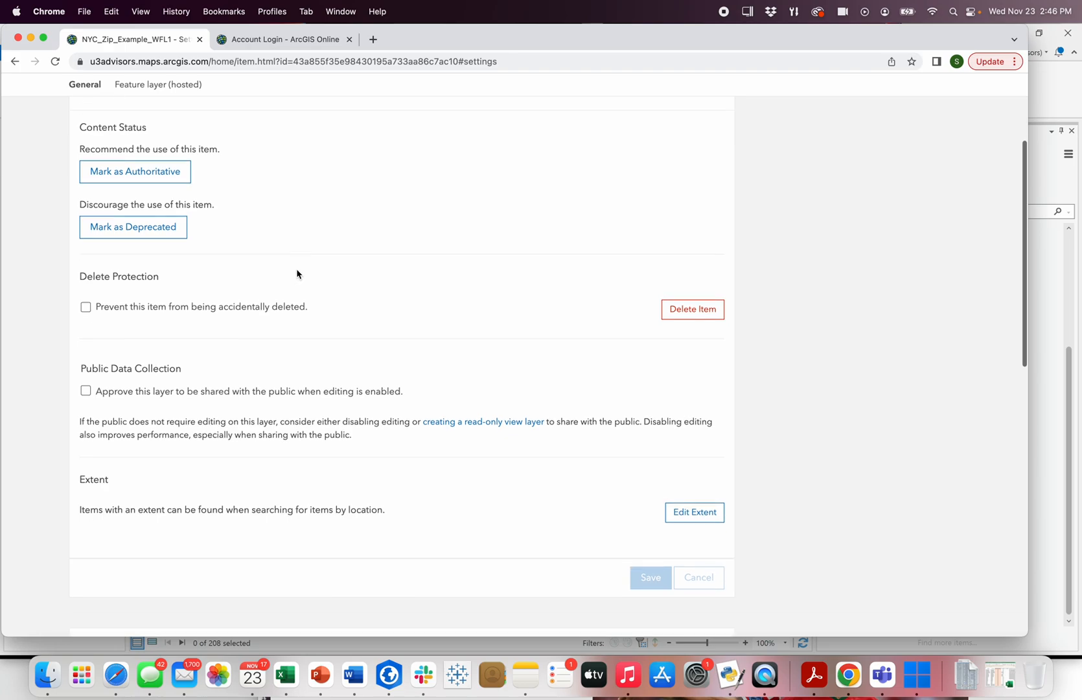
scroll(84, 262, "down", 2)
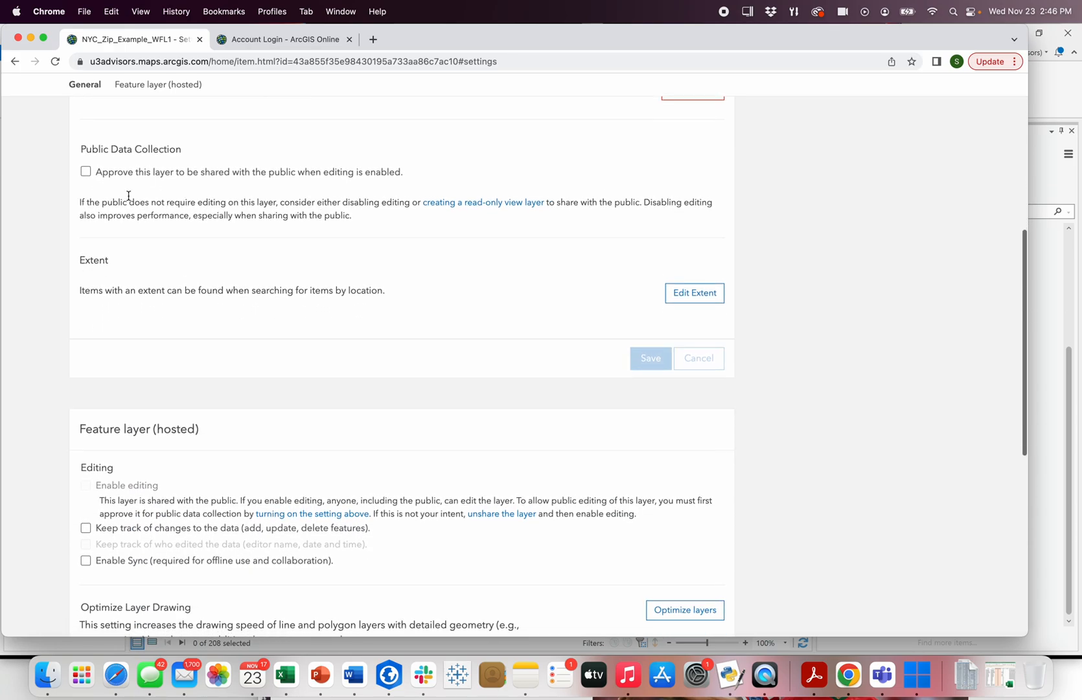
left_click(119, 172)
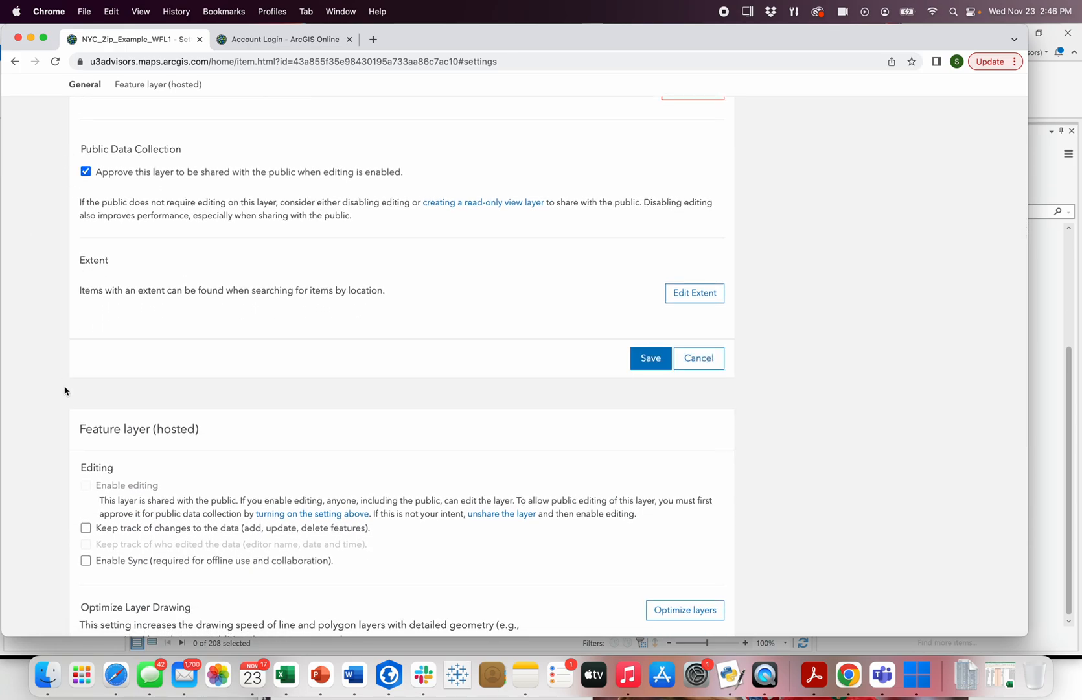
scroll(64, 391, "down", 1)
left_click(649, 320)
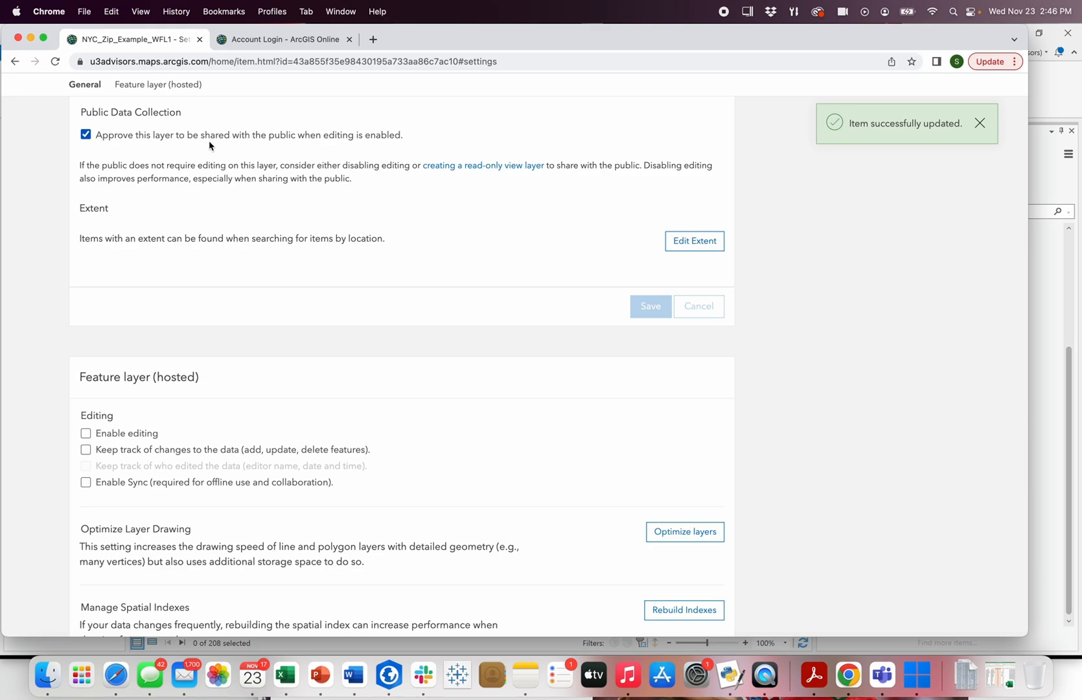
Allow others to export the hosted feature layer's data to different formats and save the layer settings.
scroll(229, 342, "down", 3)
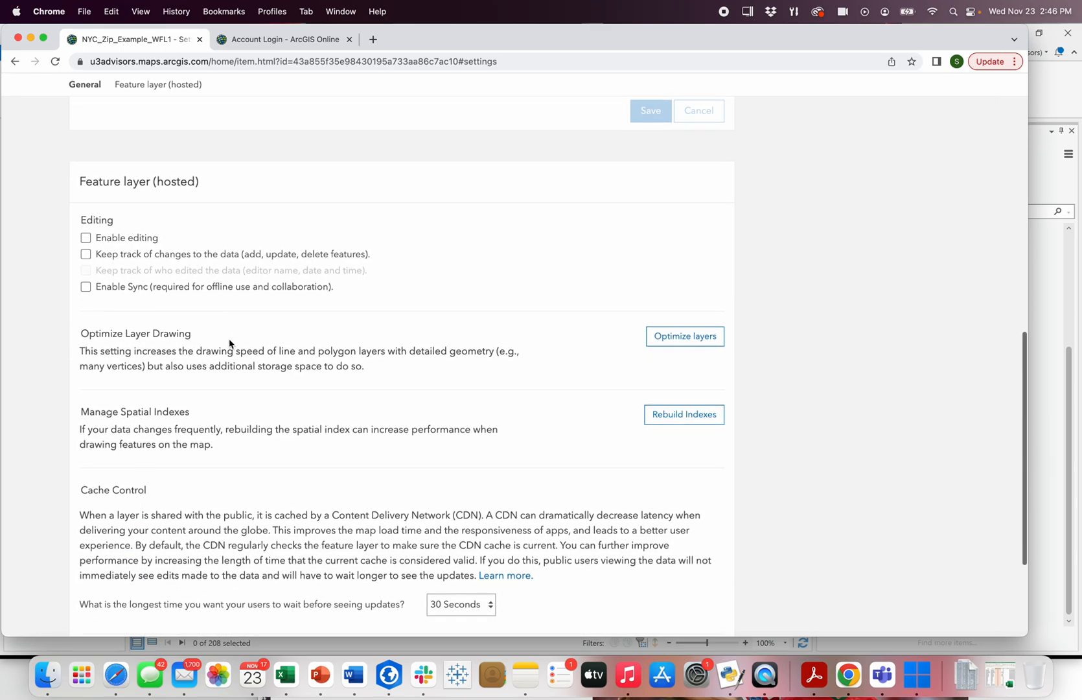
scroll(229, 343, "down", 1)
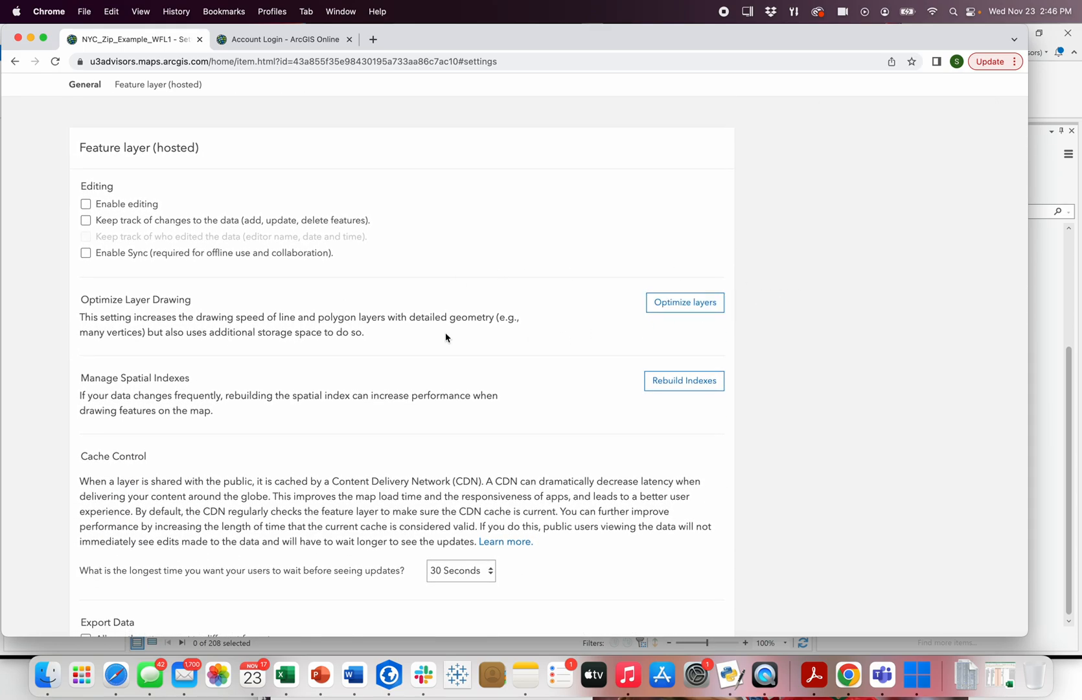
scroll(445, 337, "down", 3)
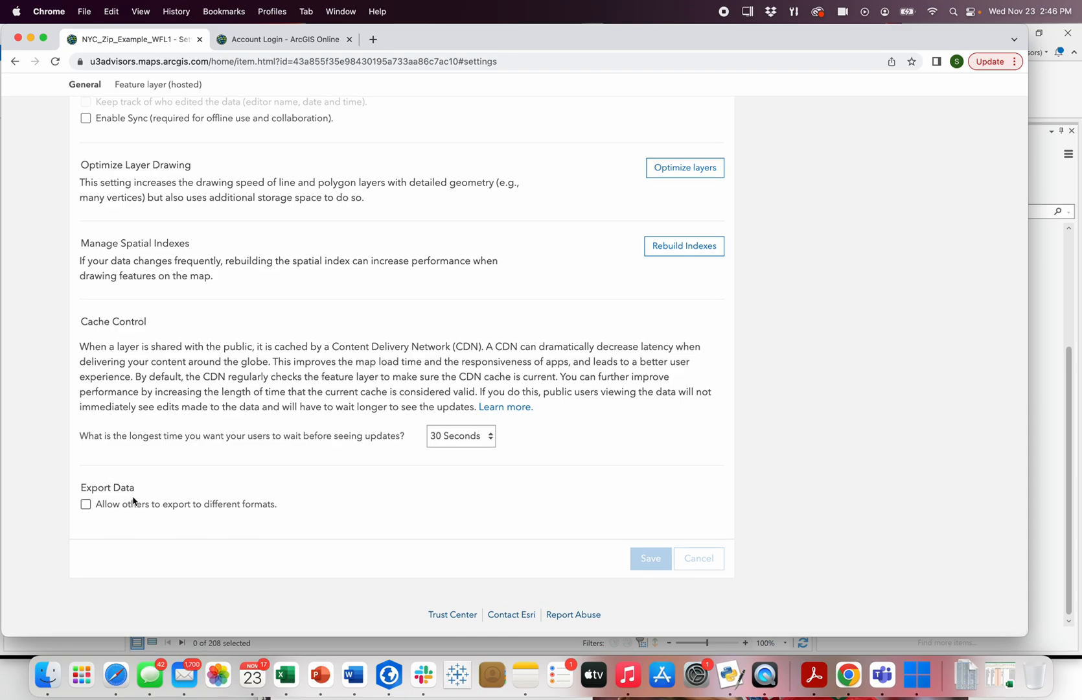
left_click(133, 503)
left_click(655, 562)
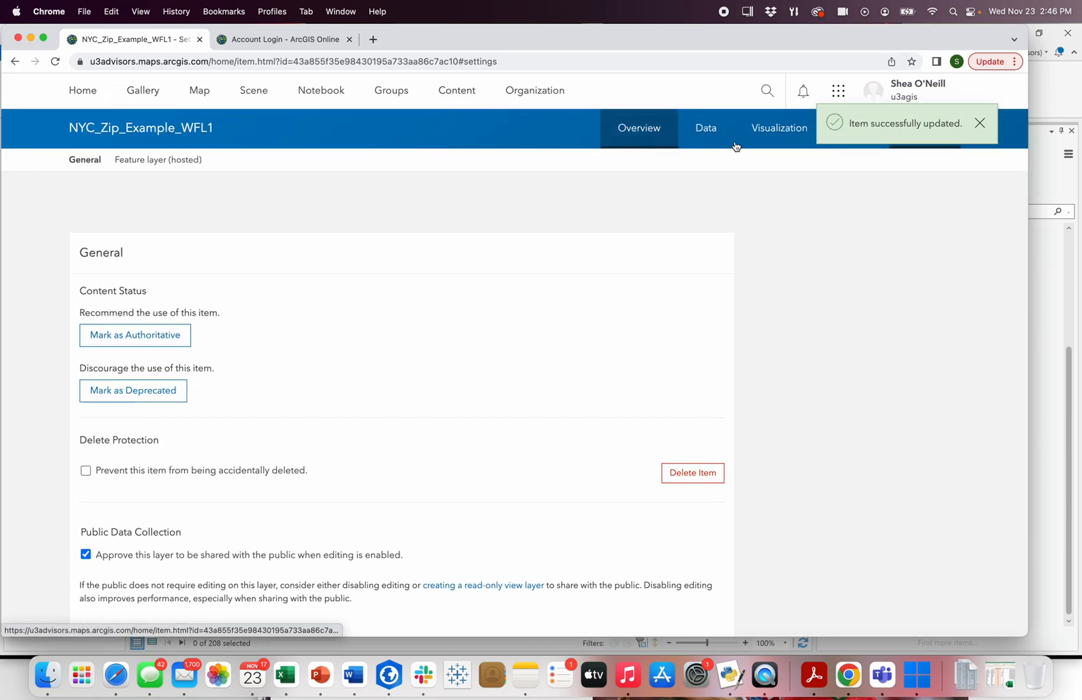
Return to the organization content list and open the item details of the web map NYC_Zip_Example.
left_click(980, 123)
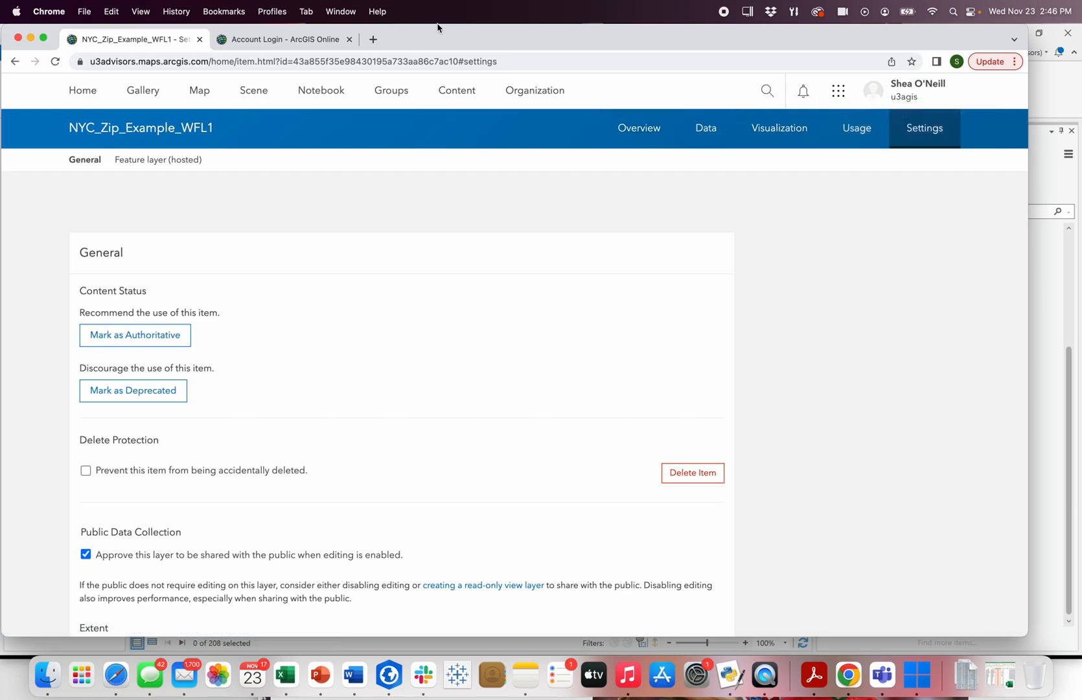
left_click(457, 91)
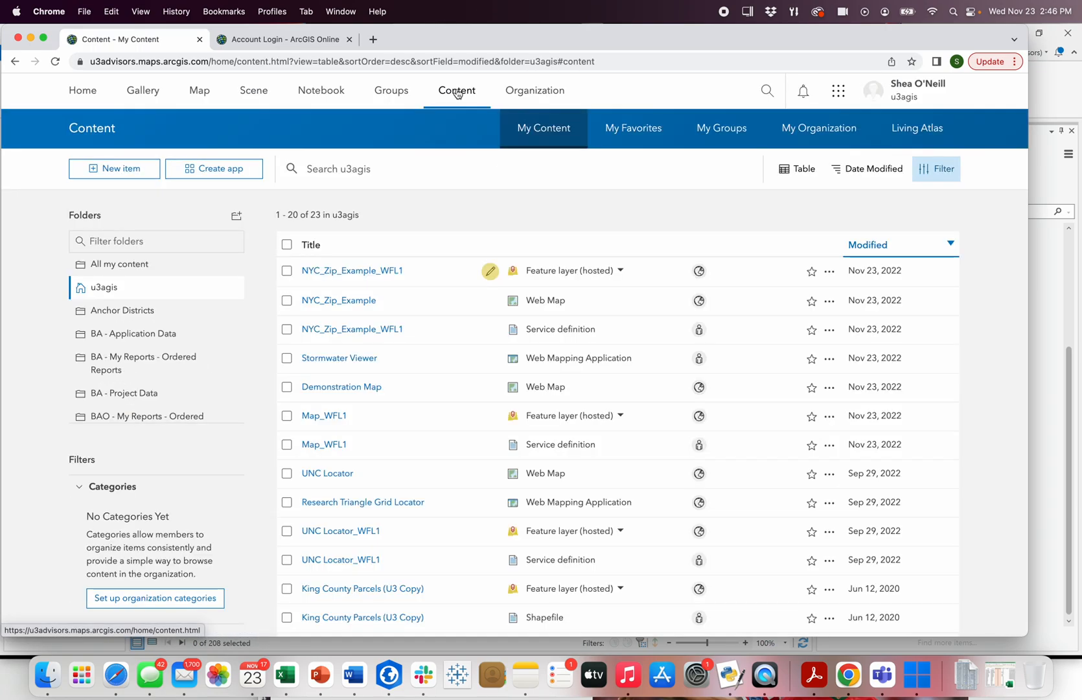
mouse_move(487, 273)
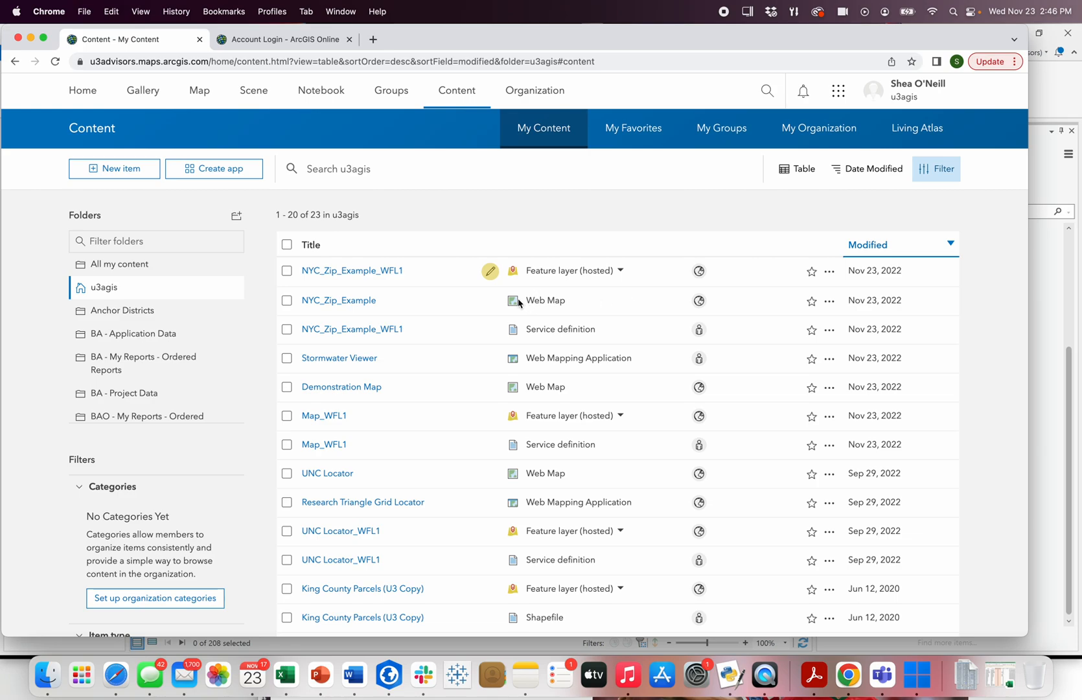
left_click(830, 301)
left_click(355, 302)
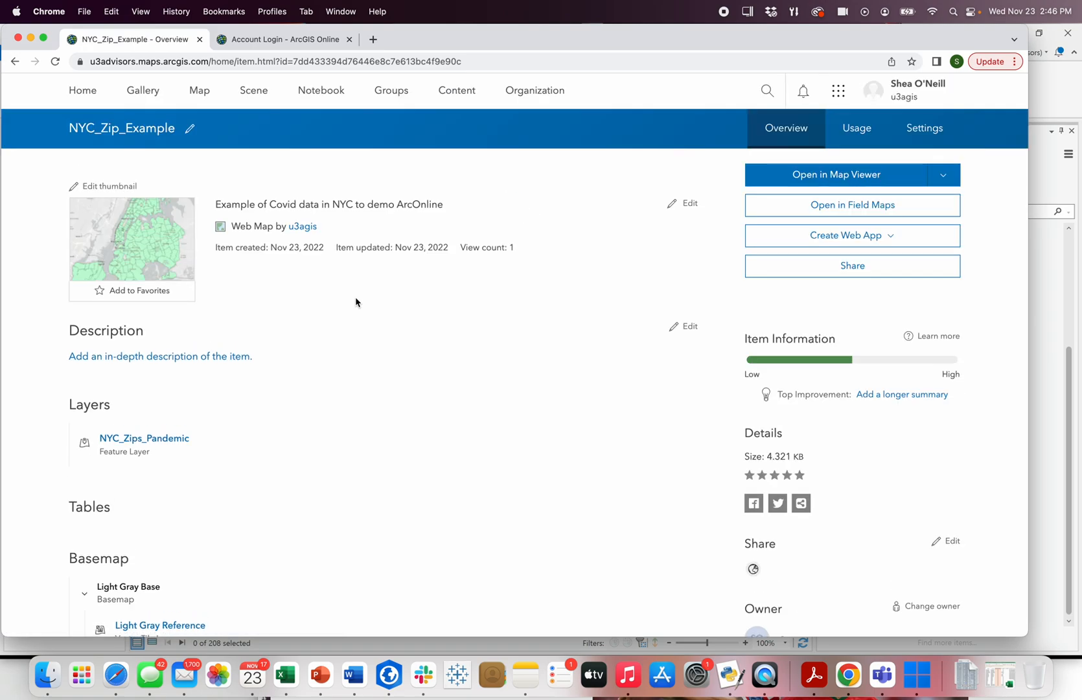
Open the NYC_Zip_Example web map in Map Viewer Classic.
mouse_move(127, 223)
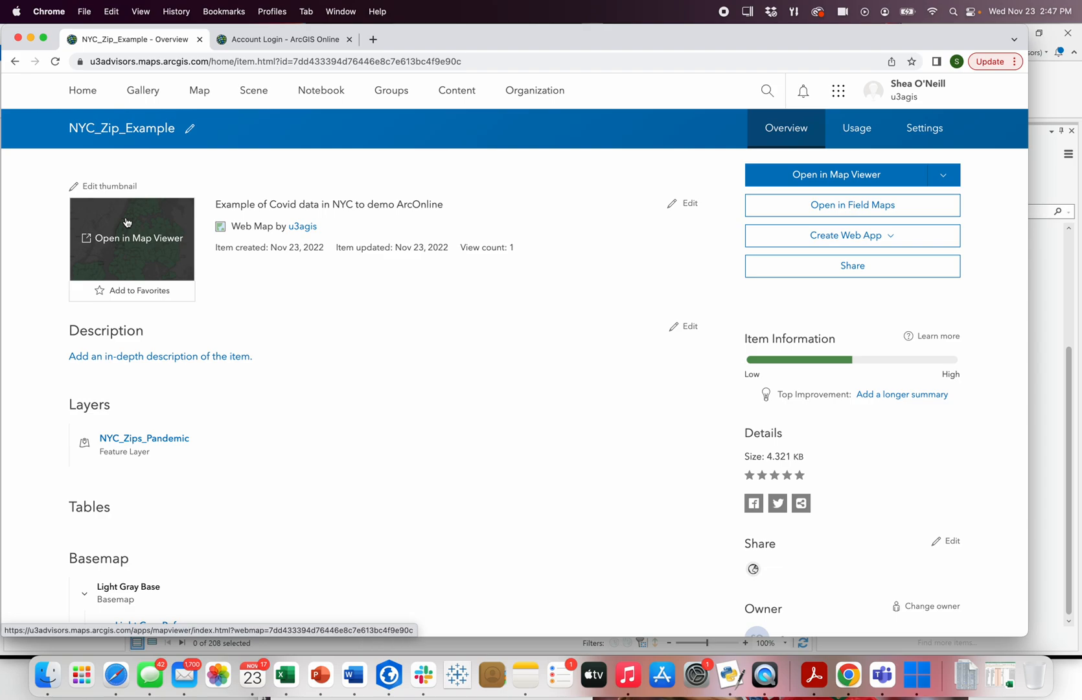
left_click(958, 180)
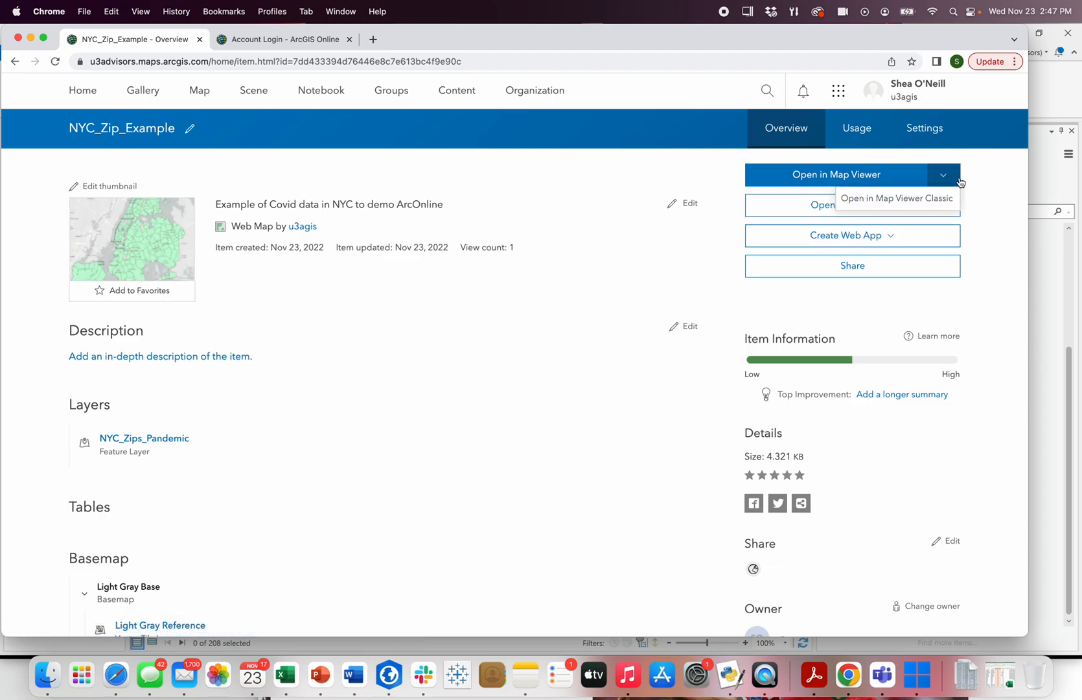
left_click(959, 181)
left_click(957, 179)
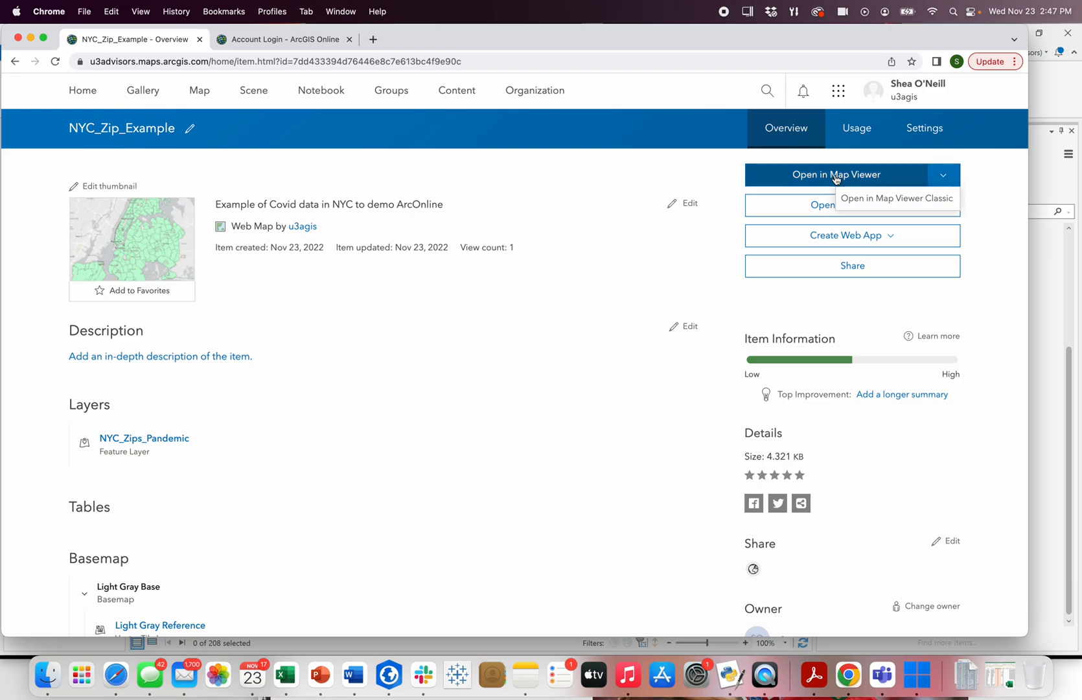
left_click(958, 180)
left_click(945, 183)
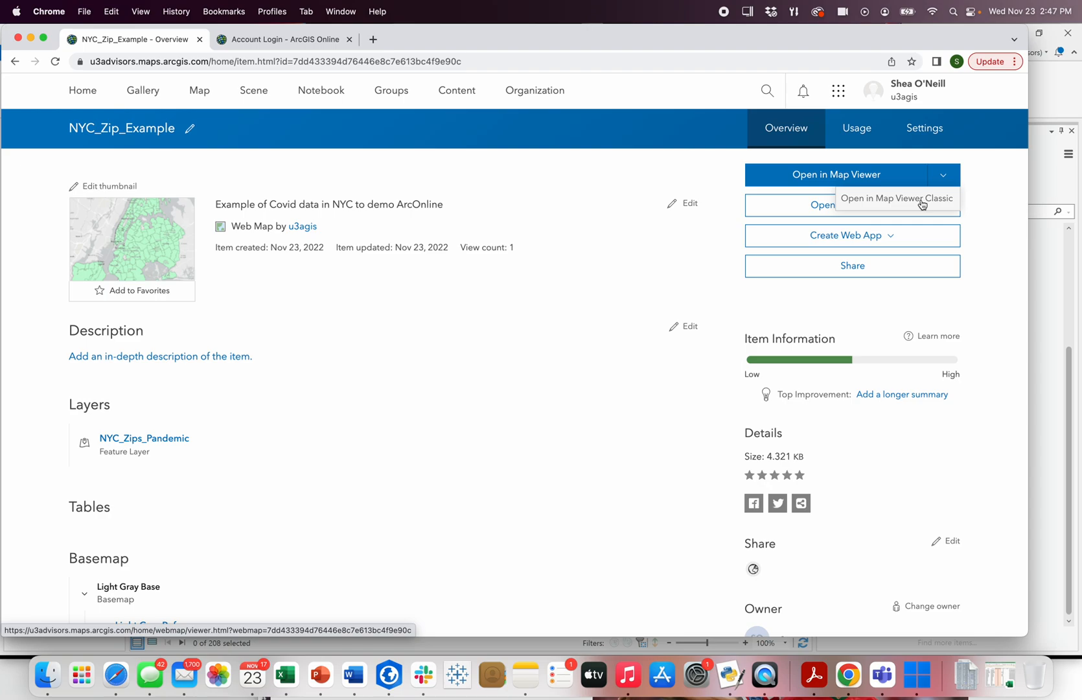
left_click(921, 205)
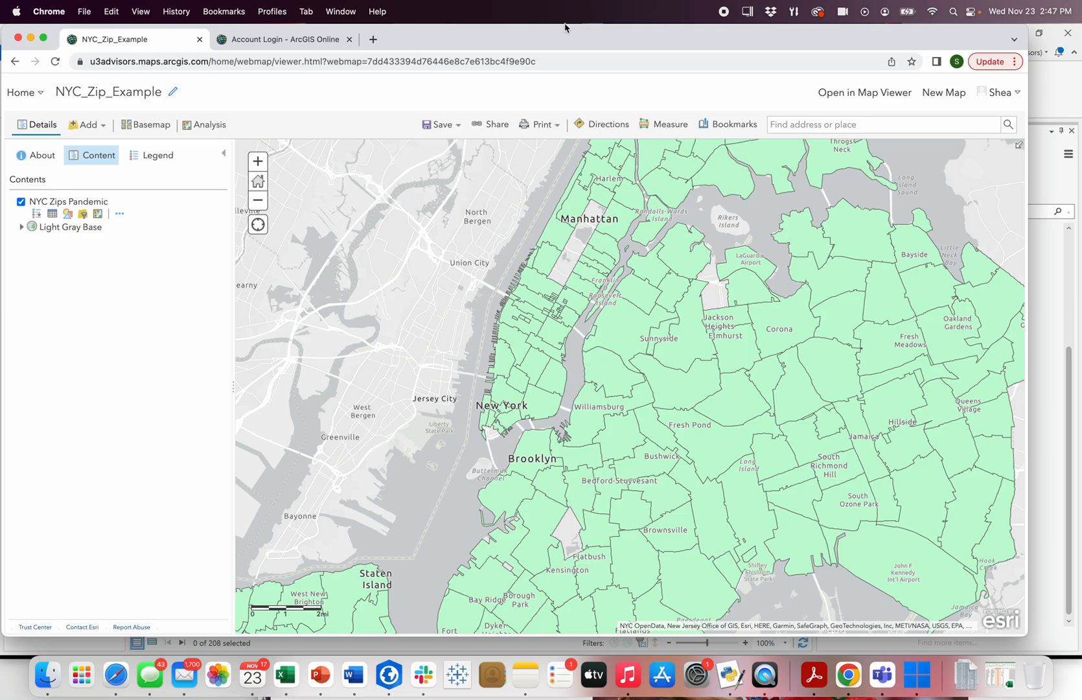
Rename the web map "New York City Zip Code Covid Data" and save the map.
left_click(173, 91)
left_click_drag(207, 96, 58, 81)
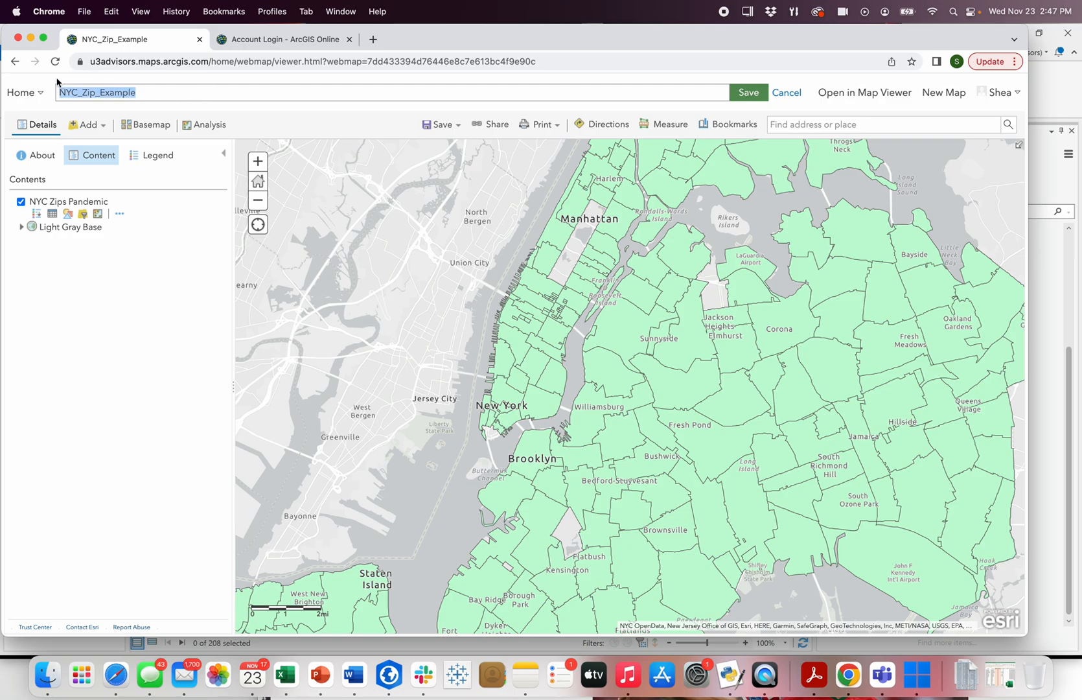
type("New York City Zip")
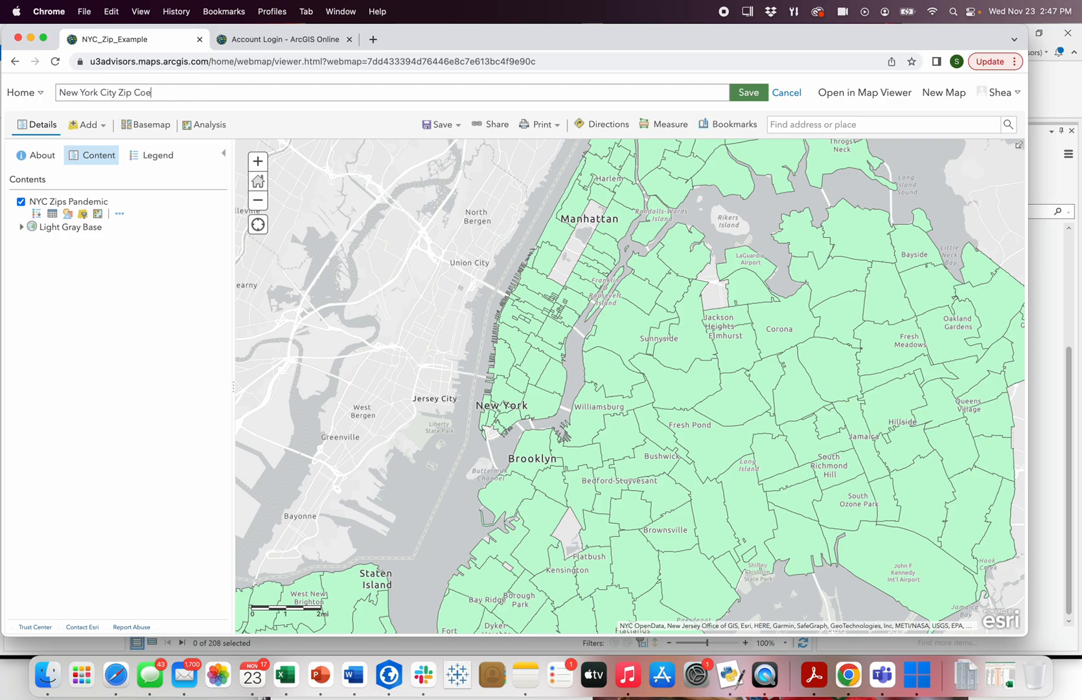
type(" Code Covid Data")
left_click(743, 93)
left_click(443, 127)
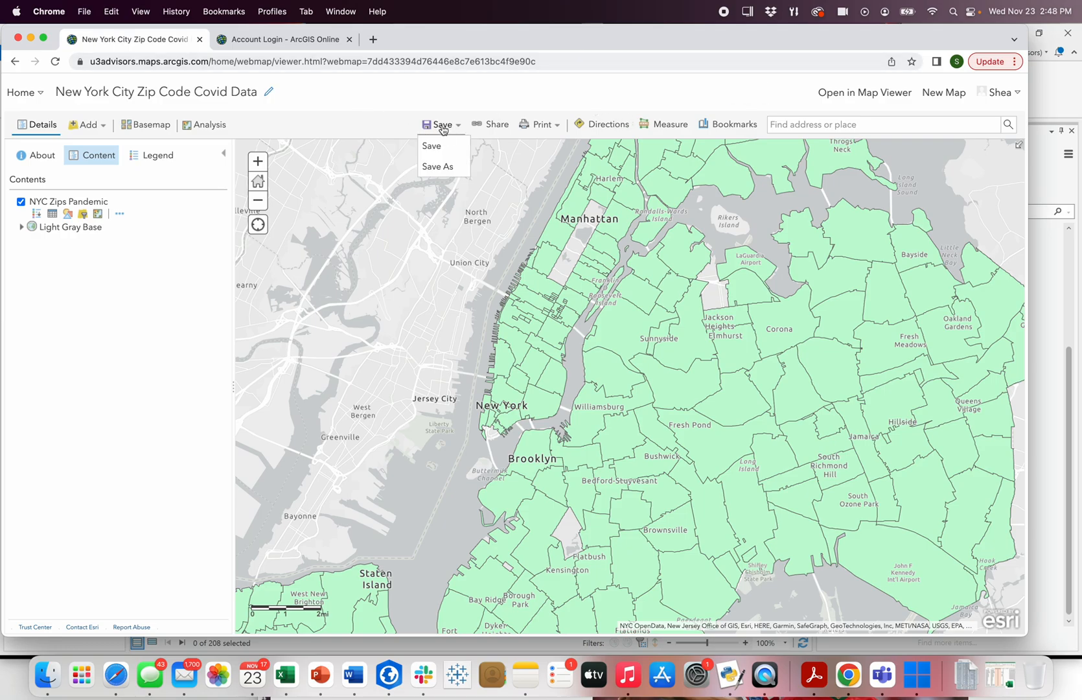
left_click(445, 145)
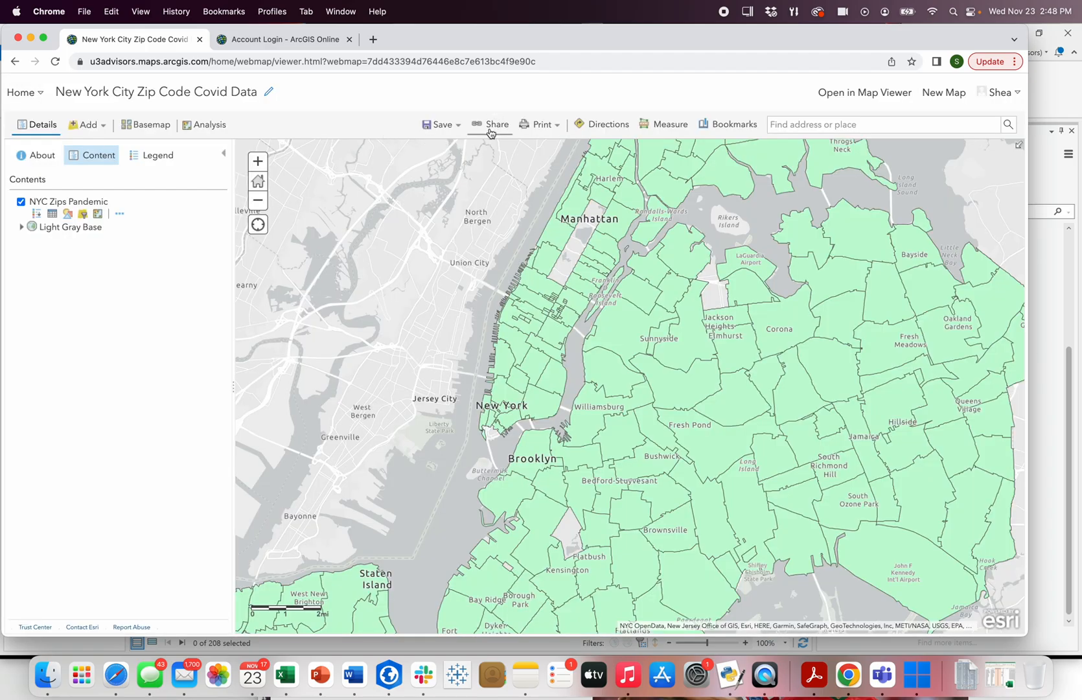
Review the map's sharing options, including its audience and shareable link, without changing them.
left_click(491, 125)
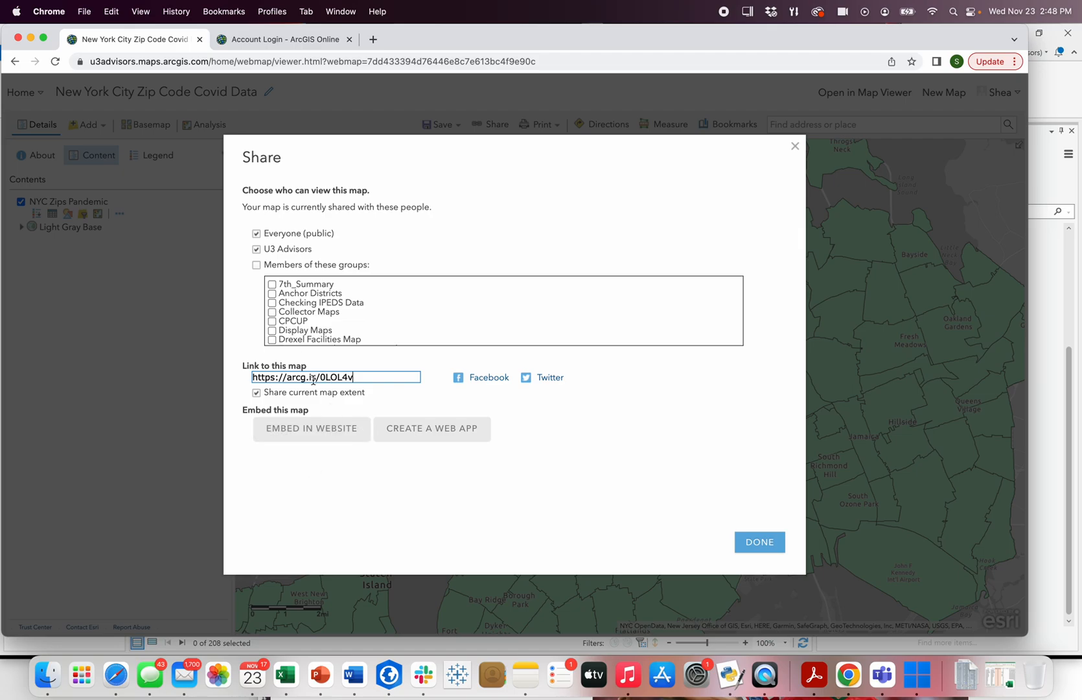
left_click(757, 544)
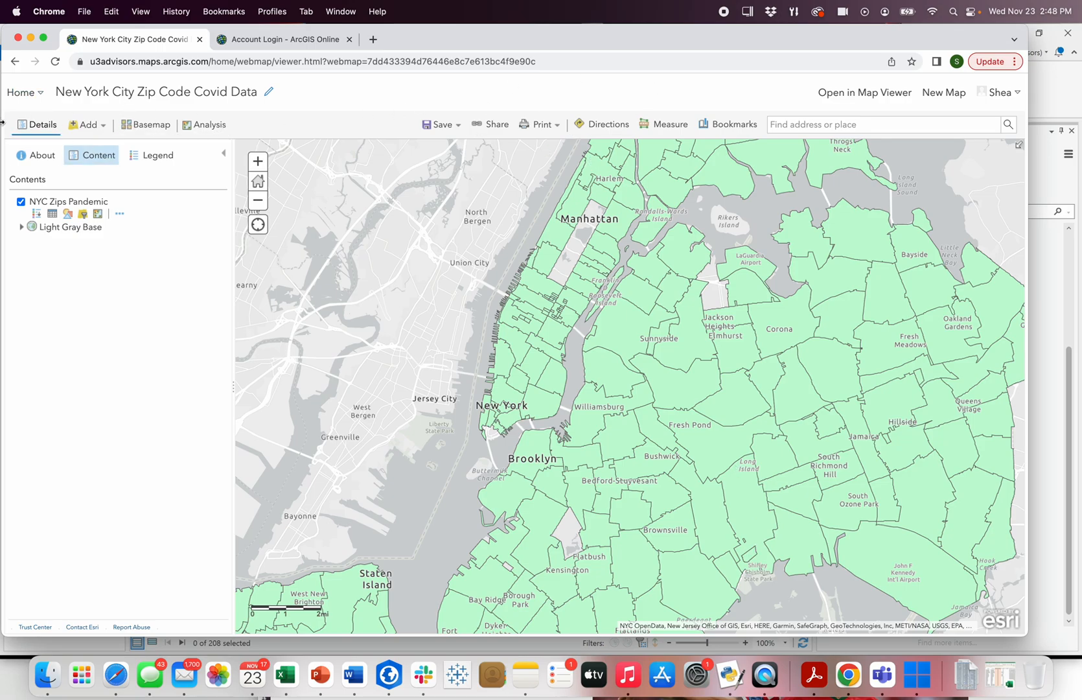
Browse the layers available in My Content, viewing the details of Map_WFL1, and return to the map contents.
left_click(97, 125)
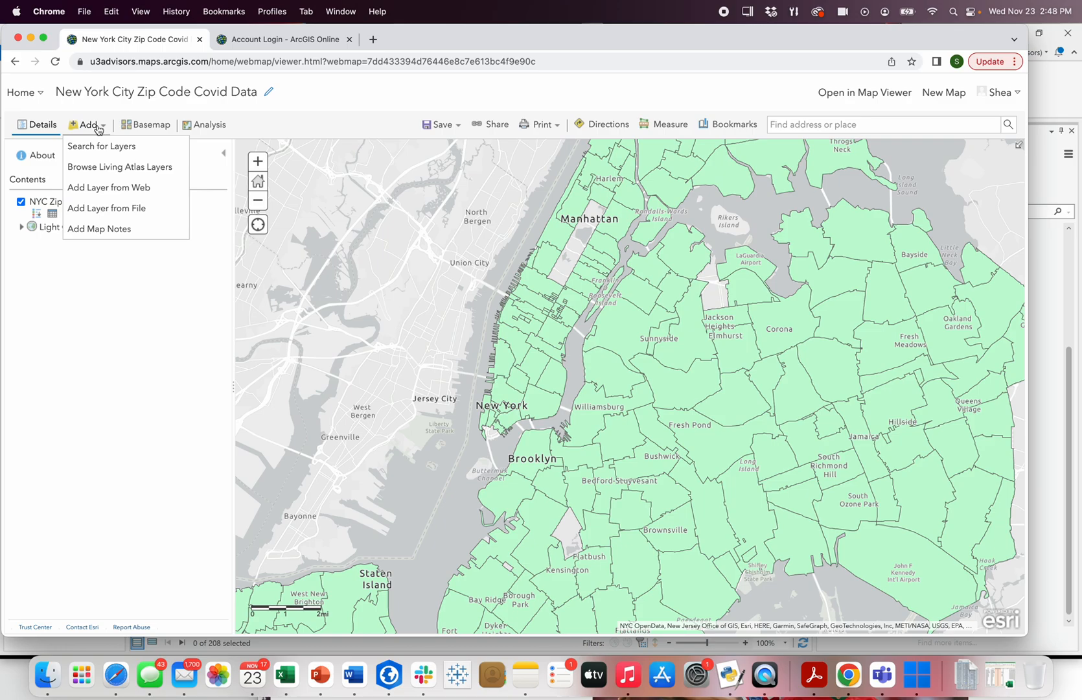
left_click(138, 147)
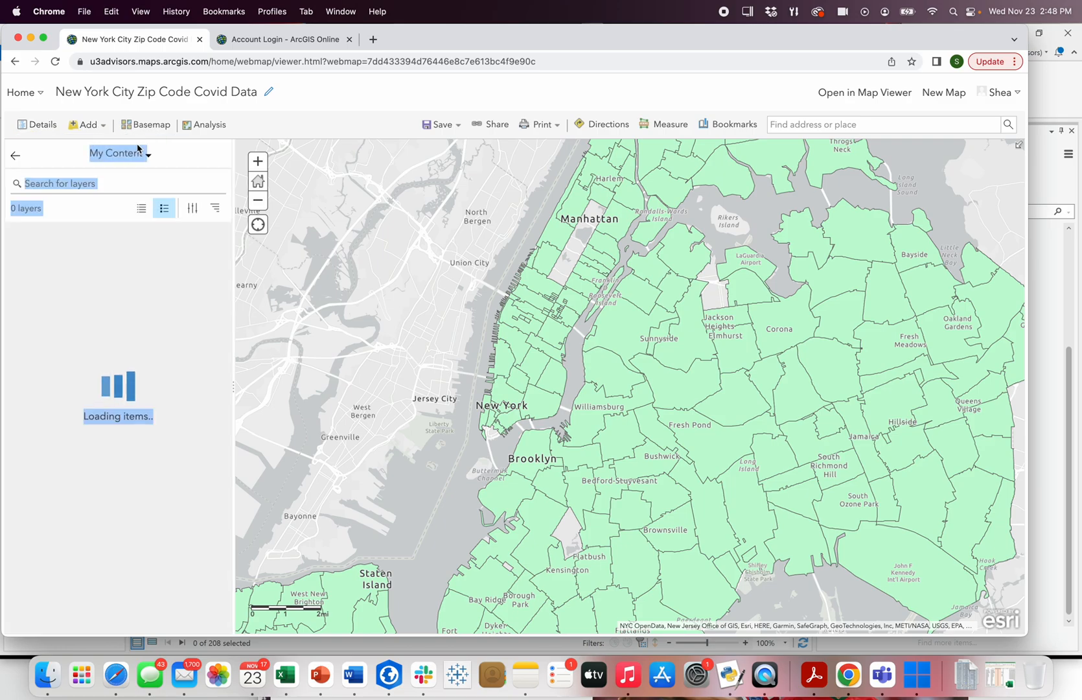
left_click(183, 333)
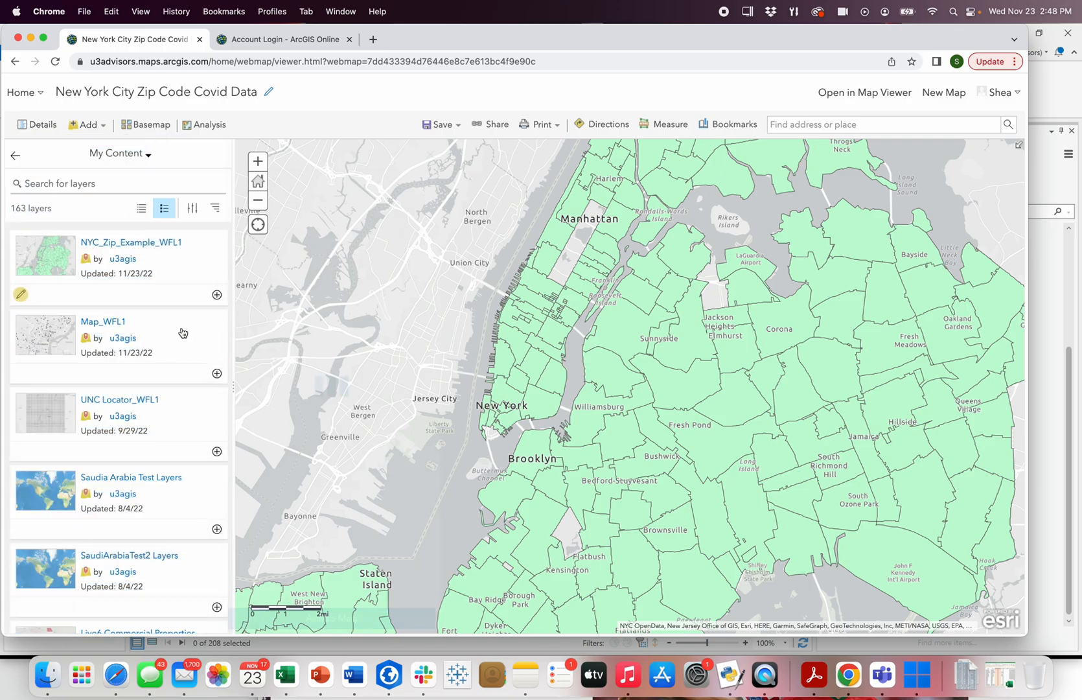
scroll(161, 371, "down", 1)
scroll(161, 370, "down", 10)
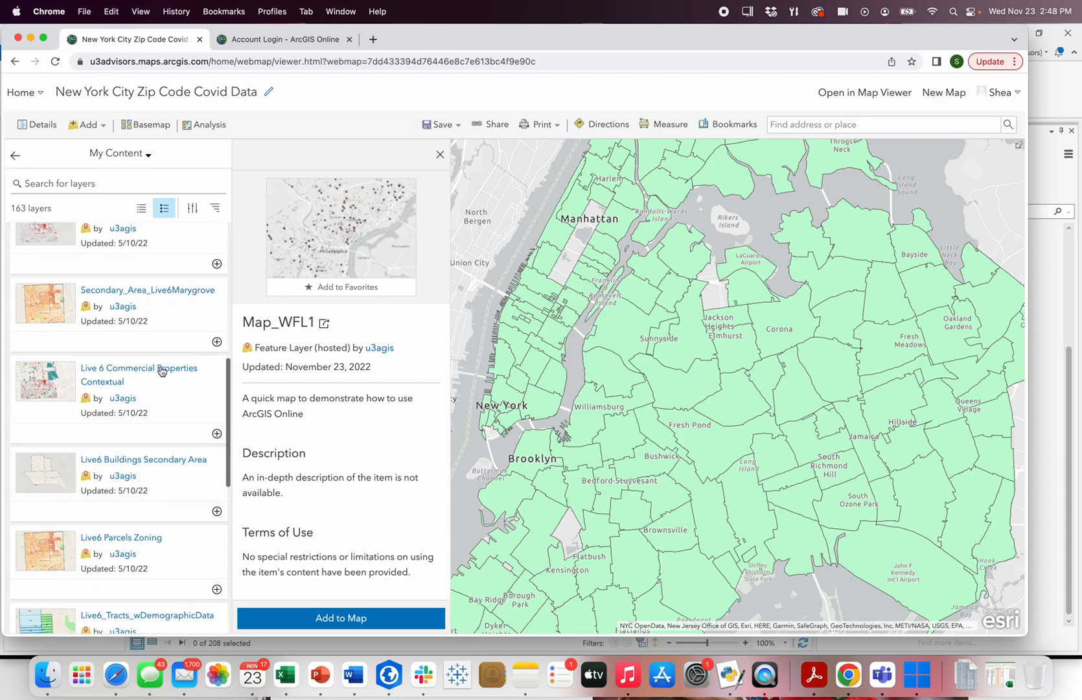
scroll(161, 370, "down", 3)
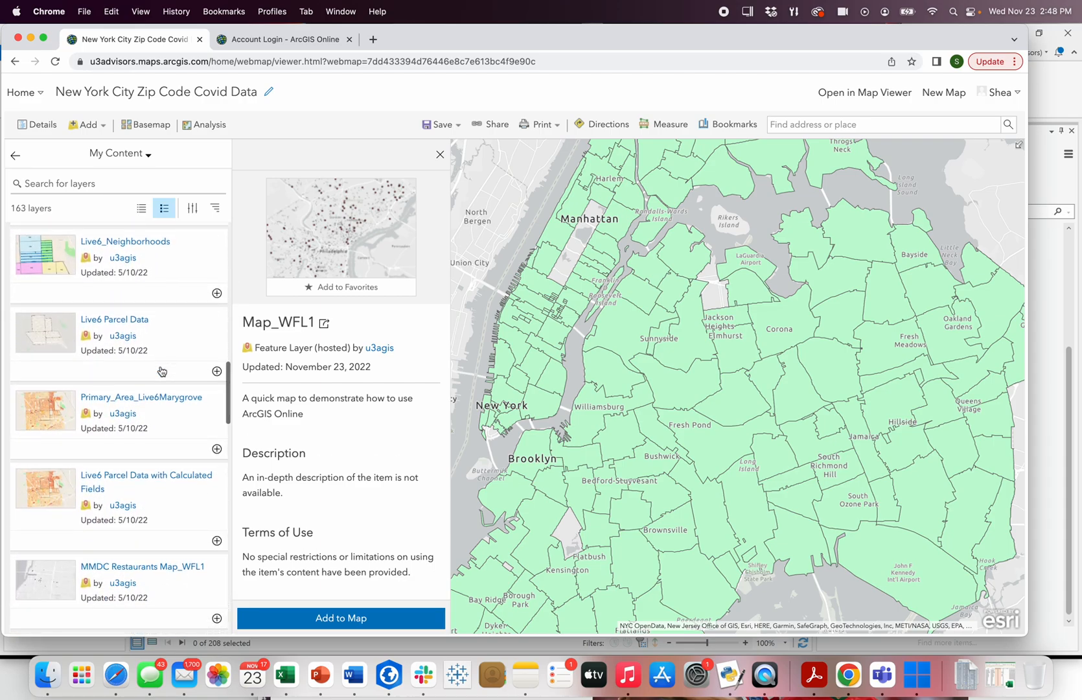
scroll(161, 371, "down", 9)
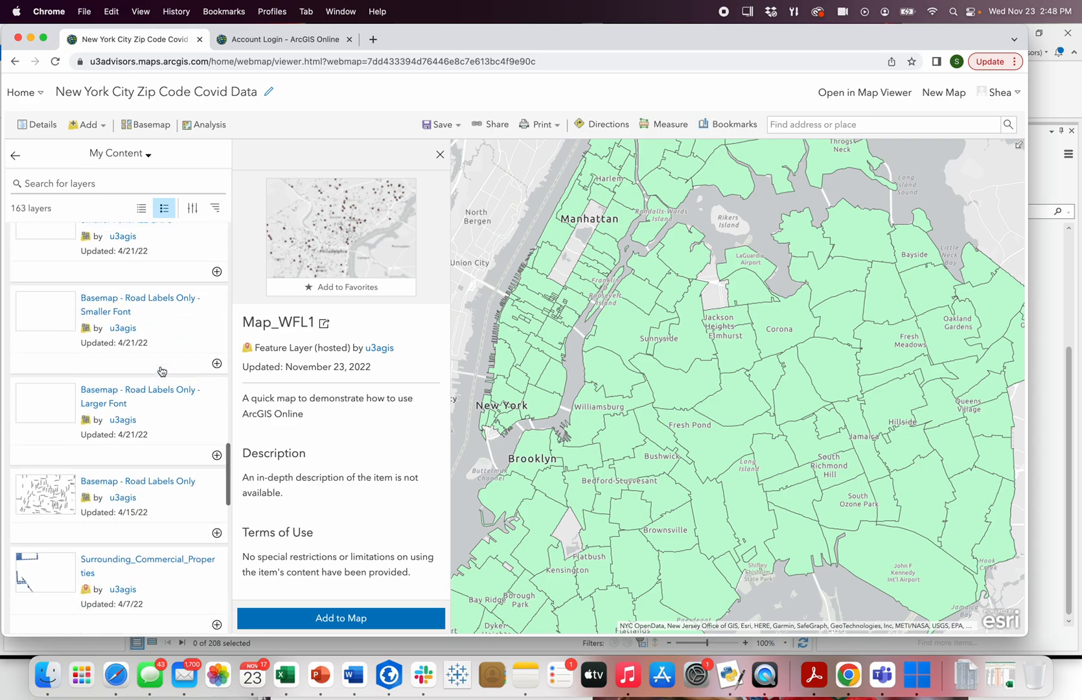
scroll(161, 371, "down", 11)
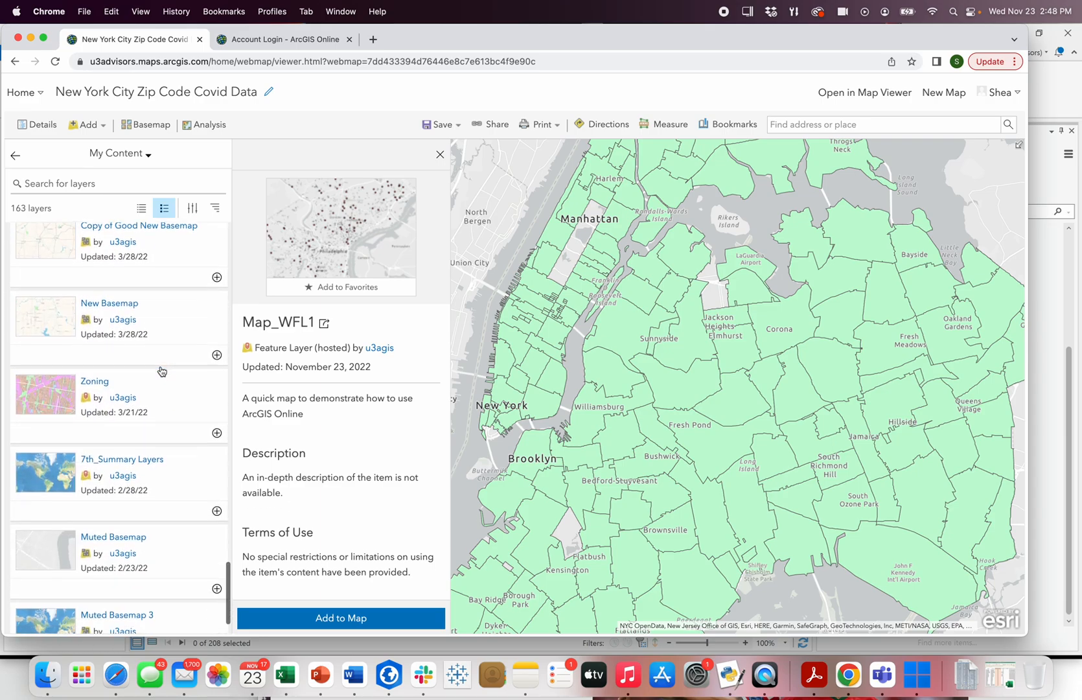
scroll(162, 372, "down", 20)
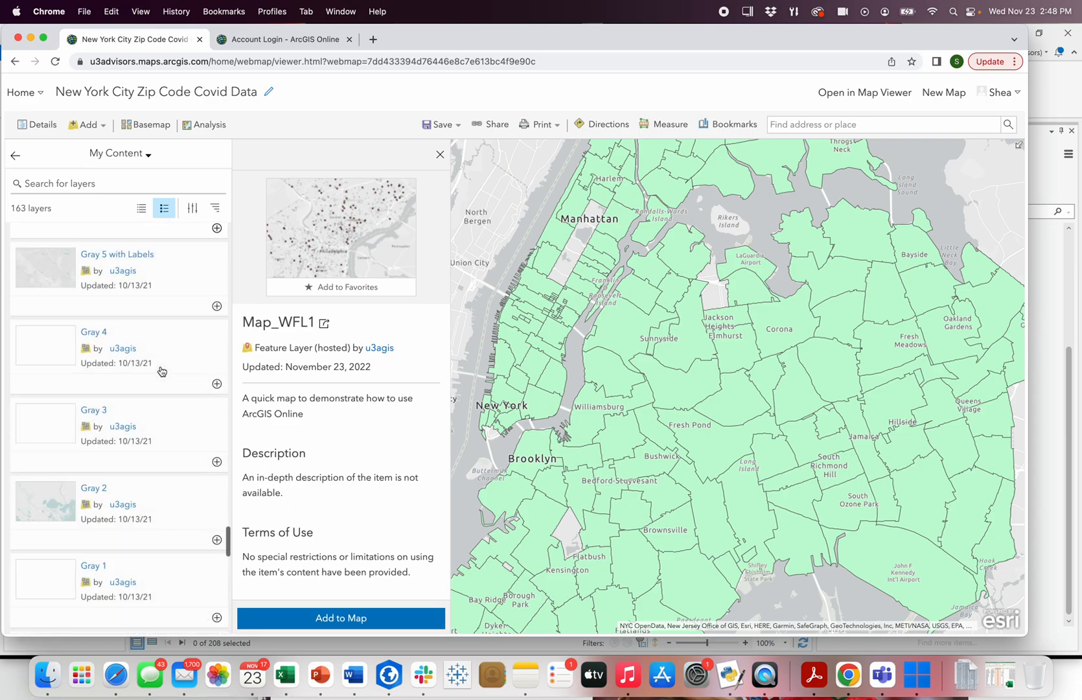
scroll(162, 371, "up", 20)
scroll(162, 371, "up", 8)
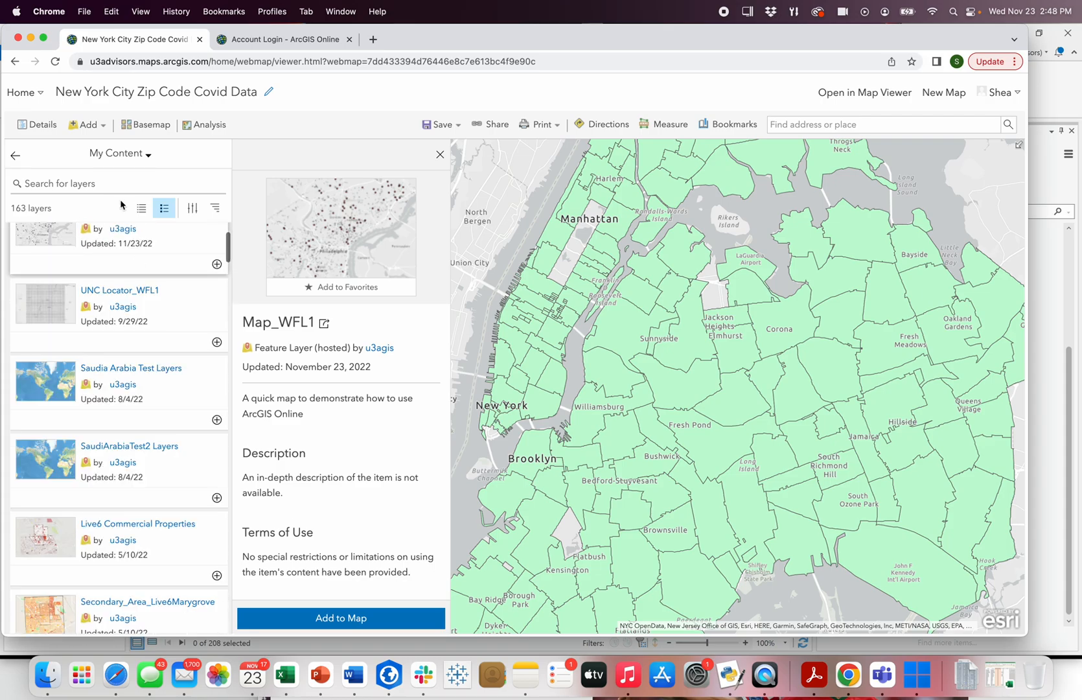
left_click(16, 156)
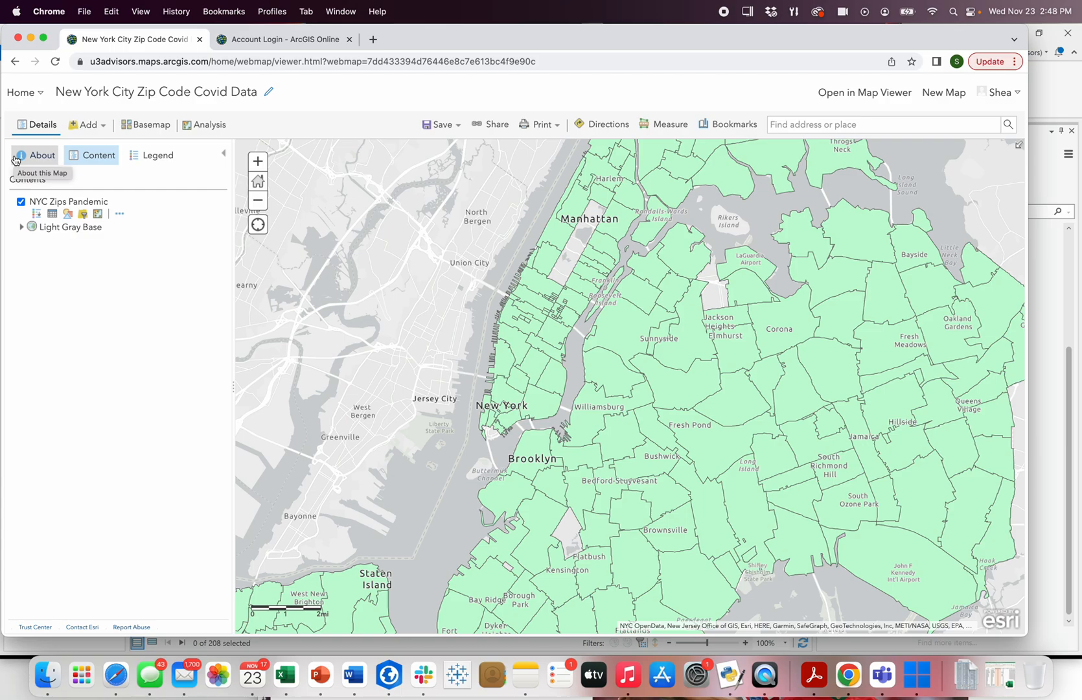
Search the Living Atlas layers for "traffic" and add World Traffic Service to the map.
left_click(96, 125)
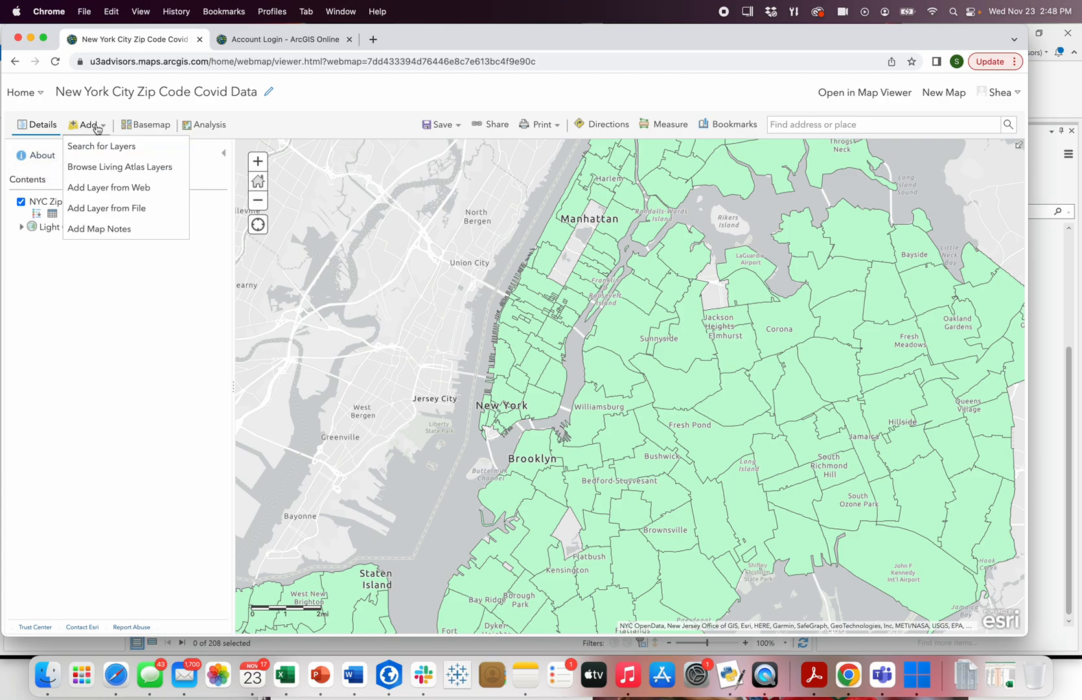
left_click(128, 168)
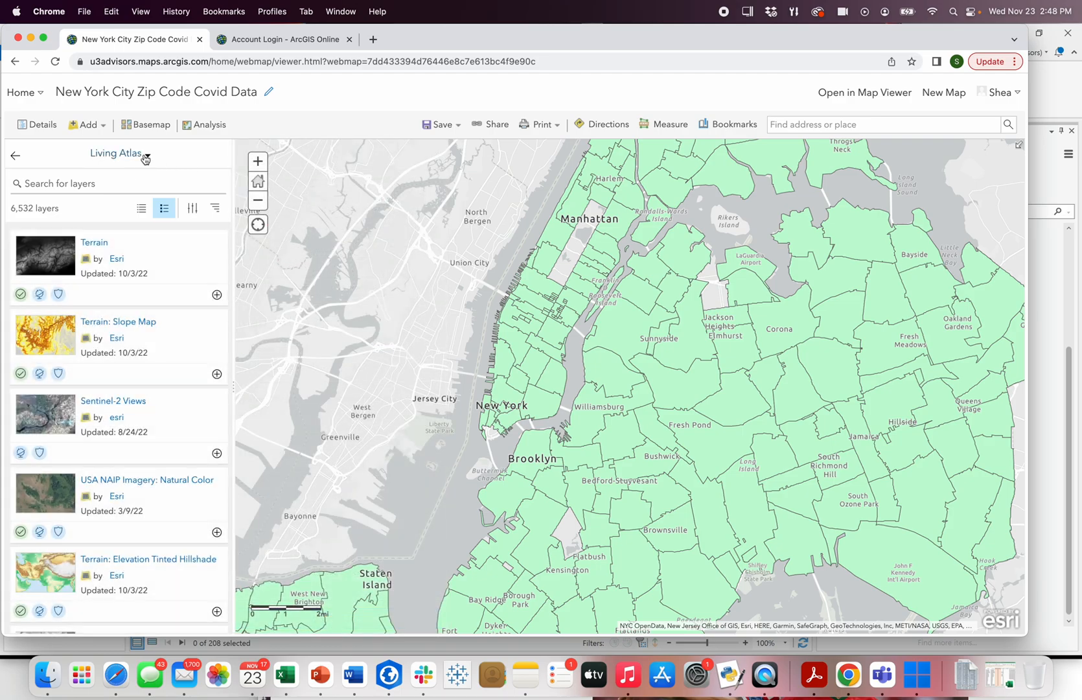
left_click(92, 183)
type("traff")
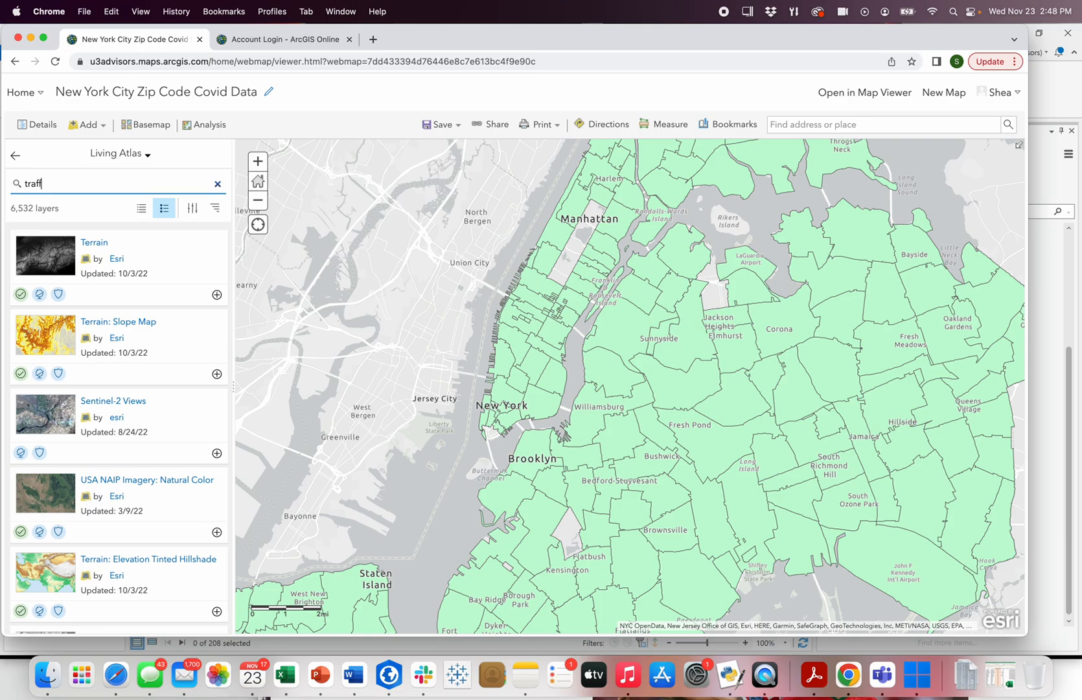
type("ic")
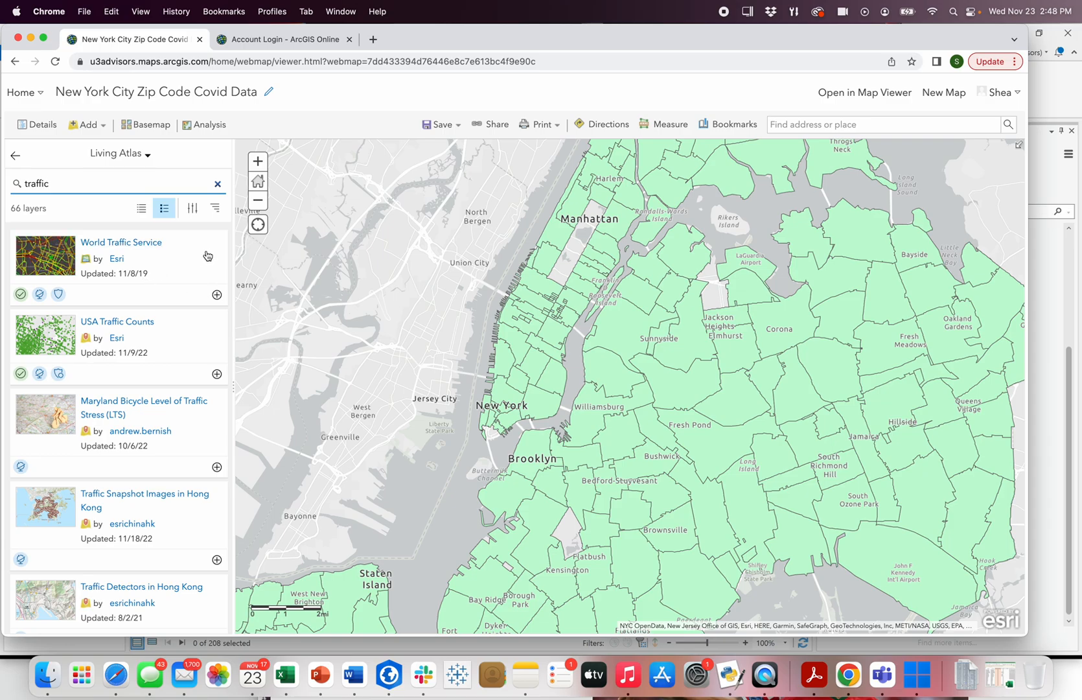
left_click(217, 295)
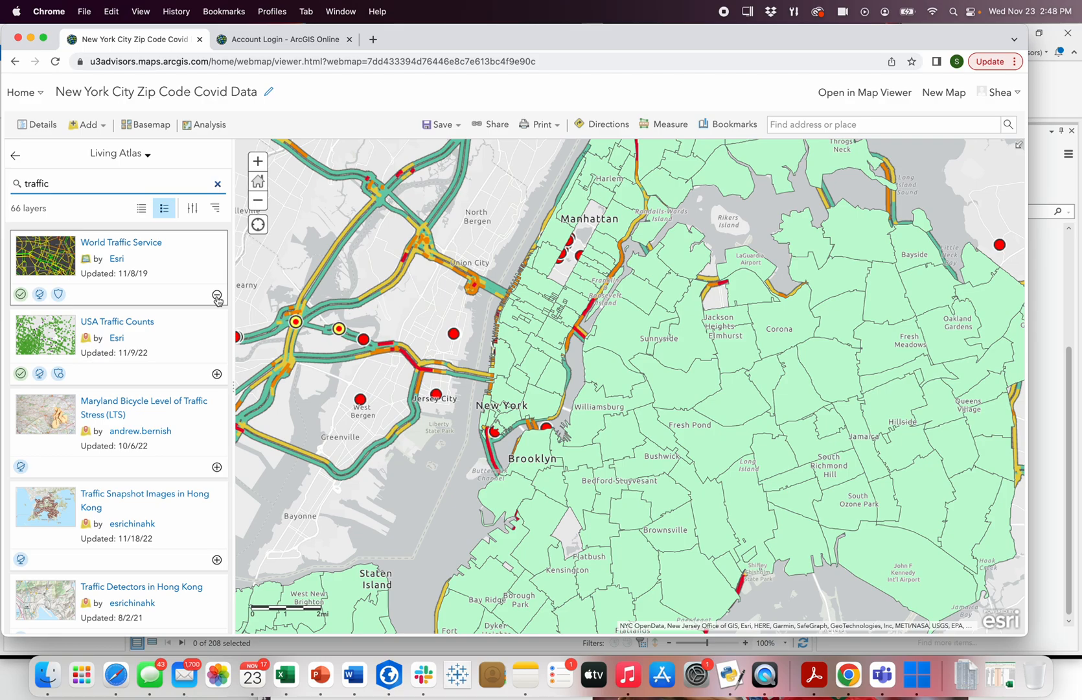
left_click(218, 185)
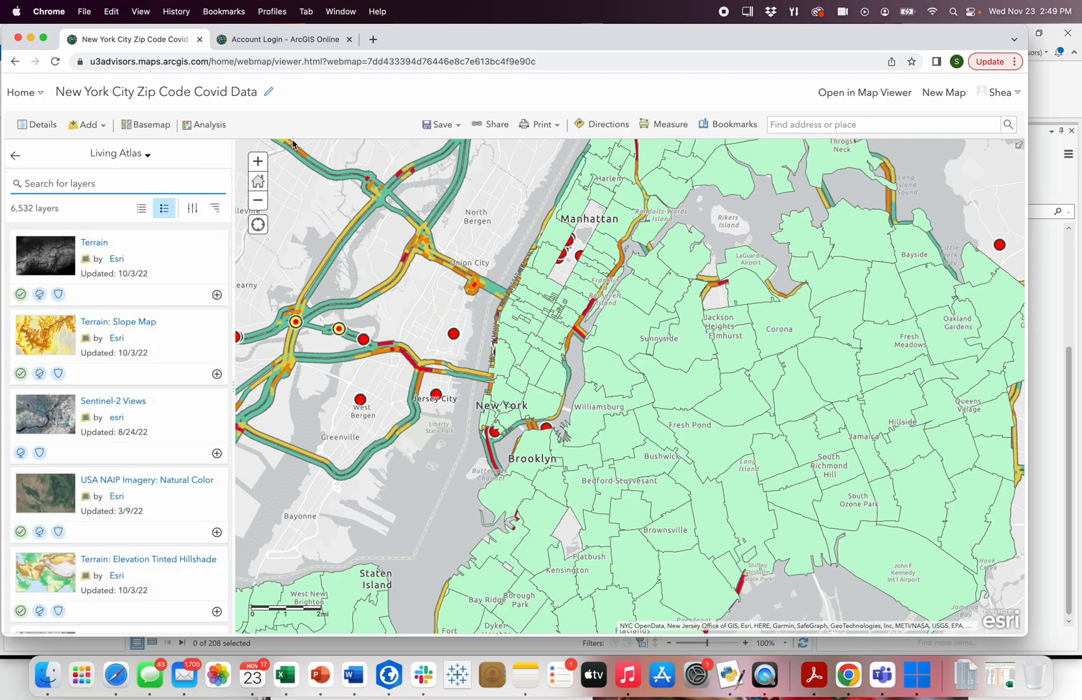
left_click(15, 155)
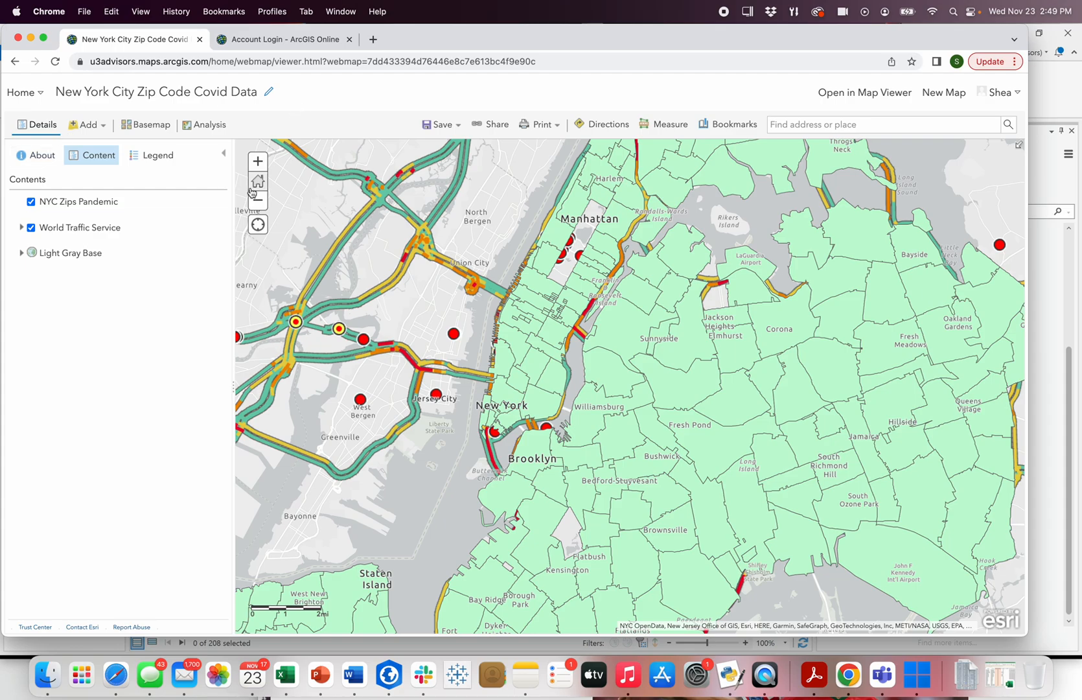
Hide the NYC Zips Pandemic layer and view the details of a traffic incident marker in Manhattan.
mouse_move(15, 201)
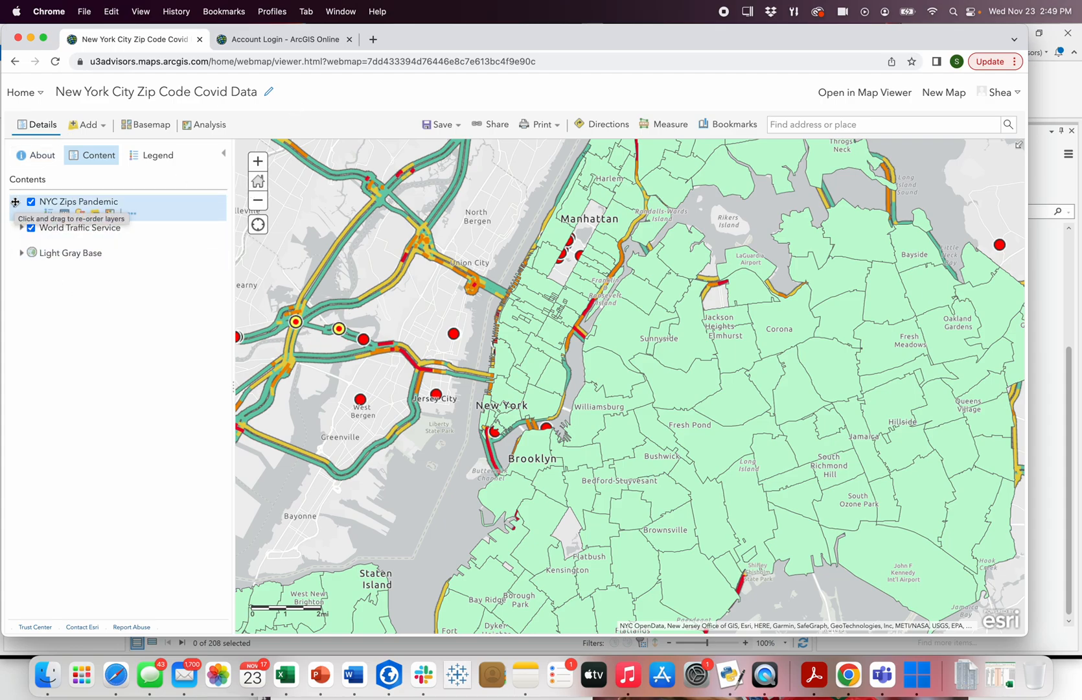
left_click(31, 203)
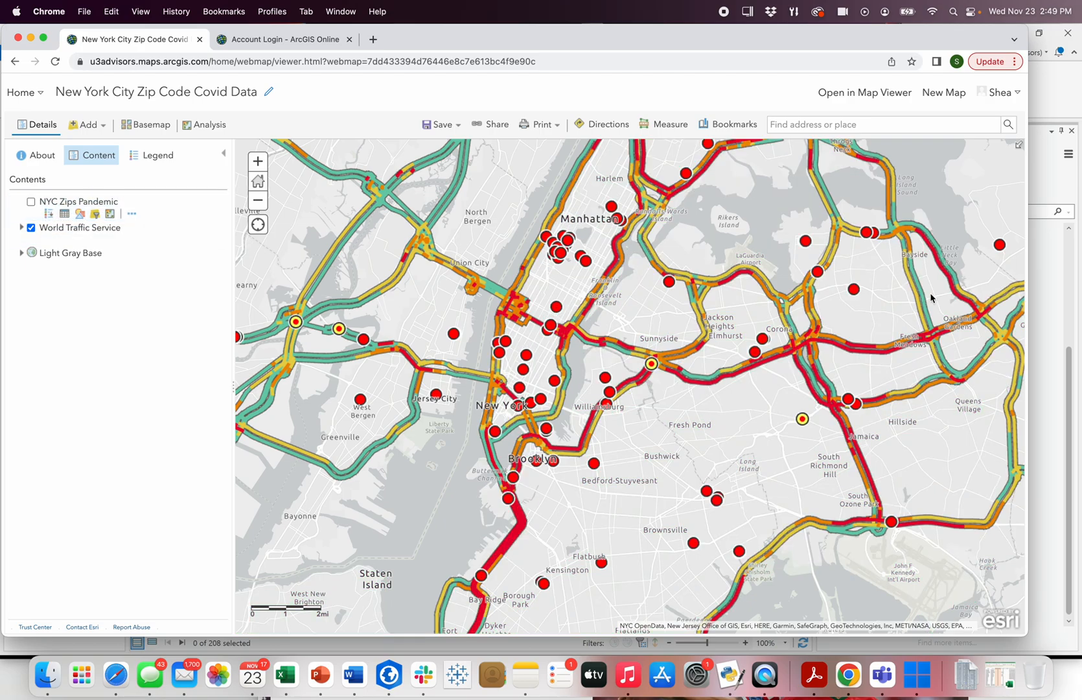
left_click(587, 263)
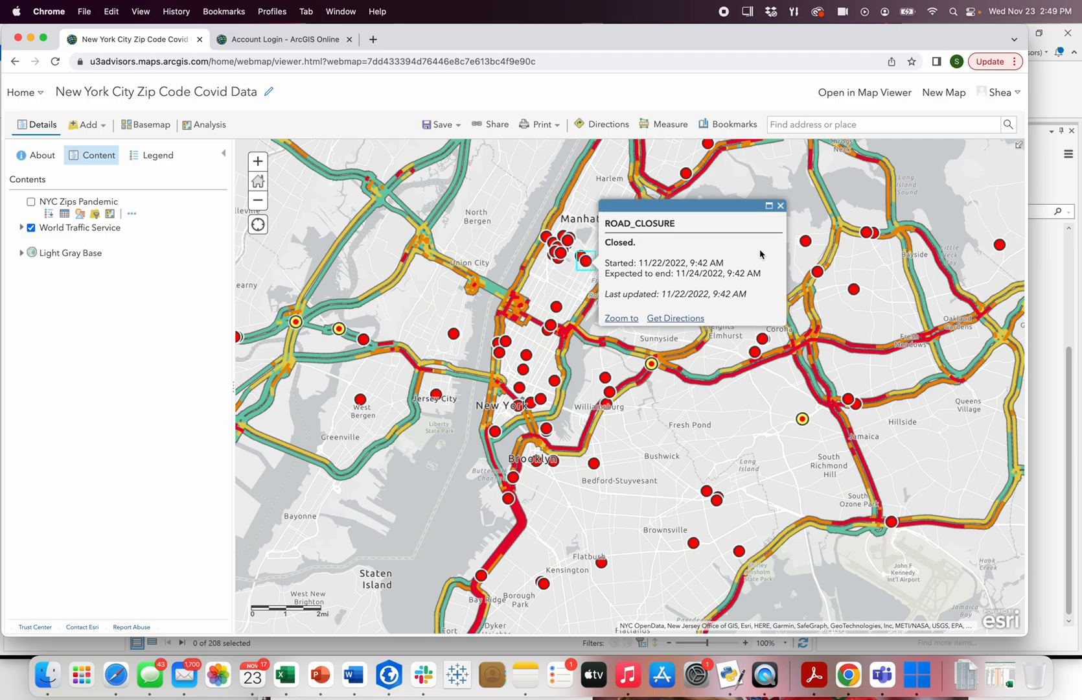
Close the open incident pop-up and check the details of the traffic incident marker just northeast of LaGuardia Airport.
left_click(780, 206)
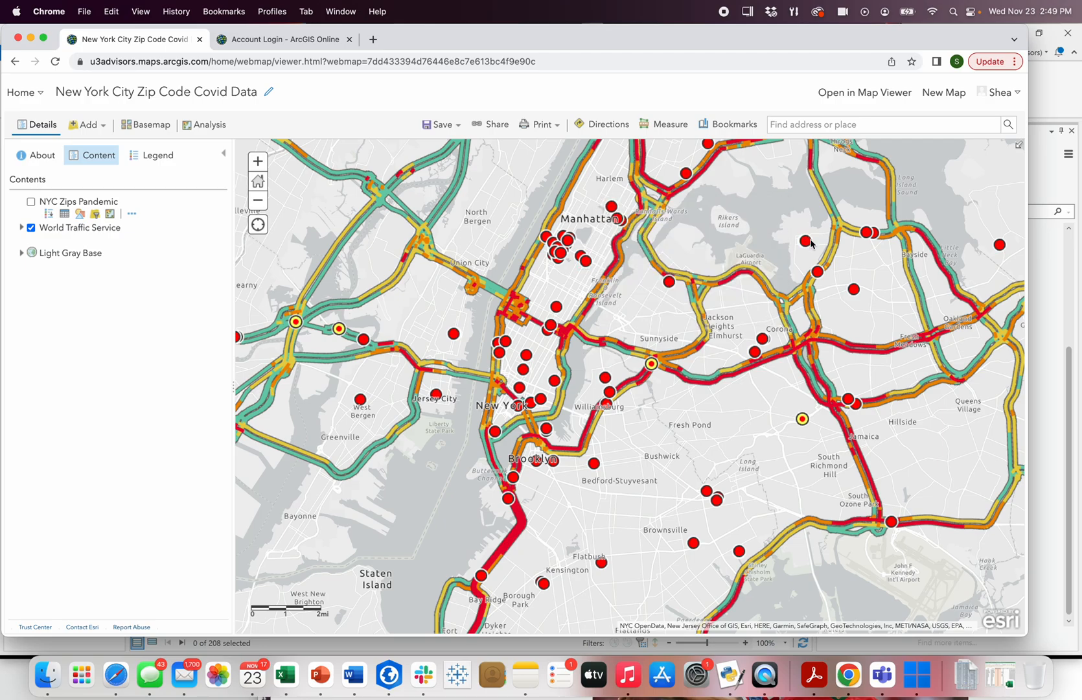
left_click(810, 240)
left_click(891, 260)
left_click(810, 242)
left_click(895, 257)
Remove the World Traffic Service layer from the map.
left_click(50, 241)
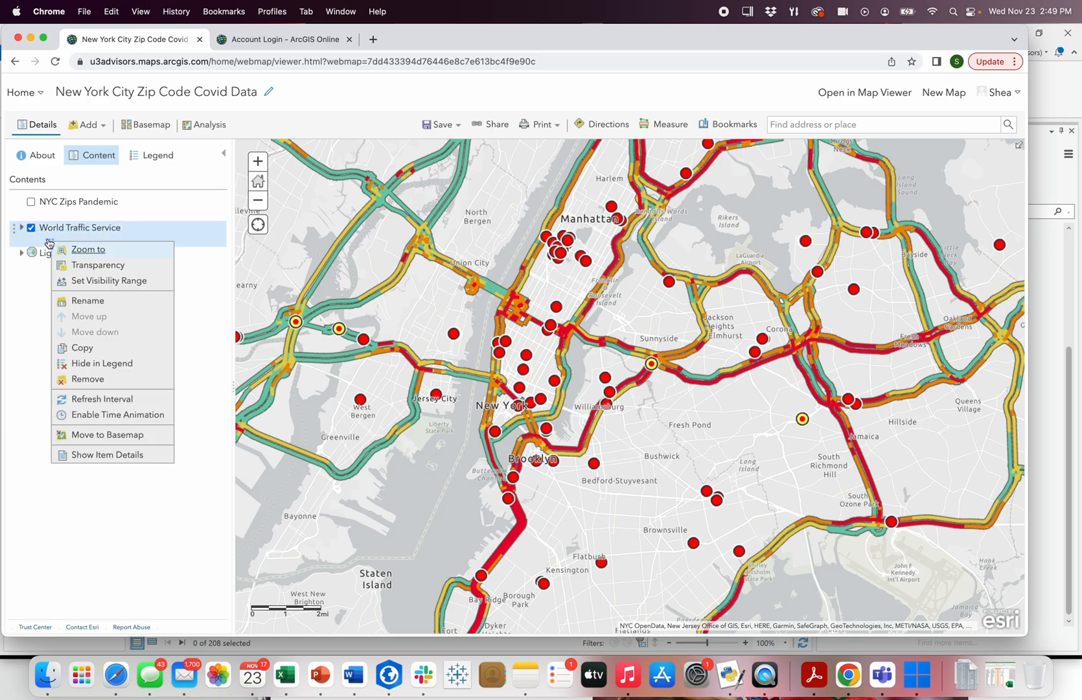
left_click(133, 378)
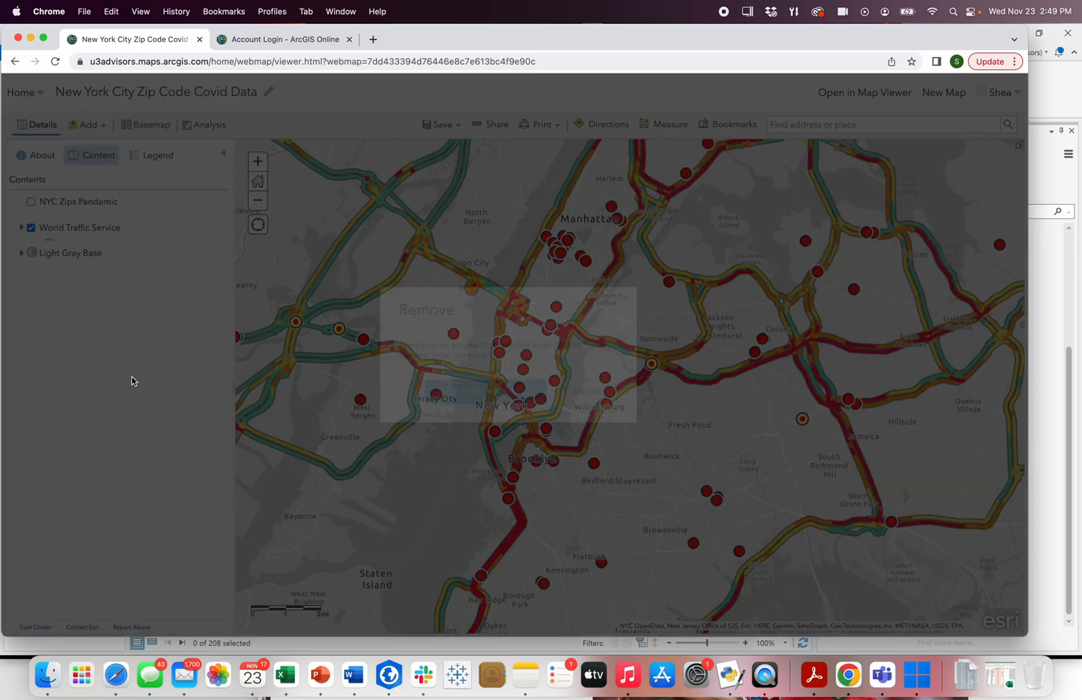
left_click(518, 390)
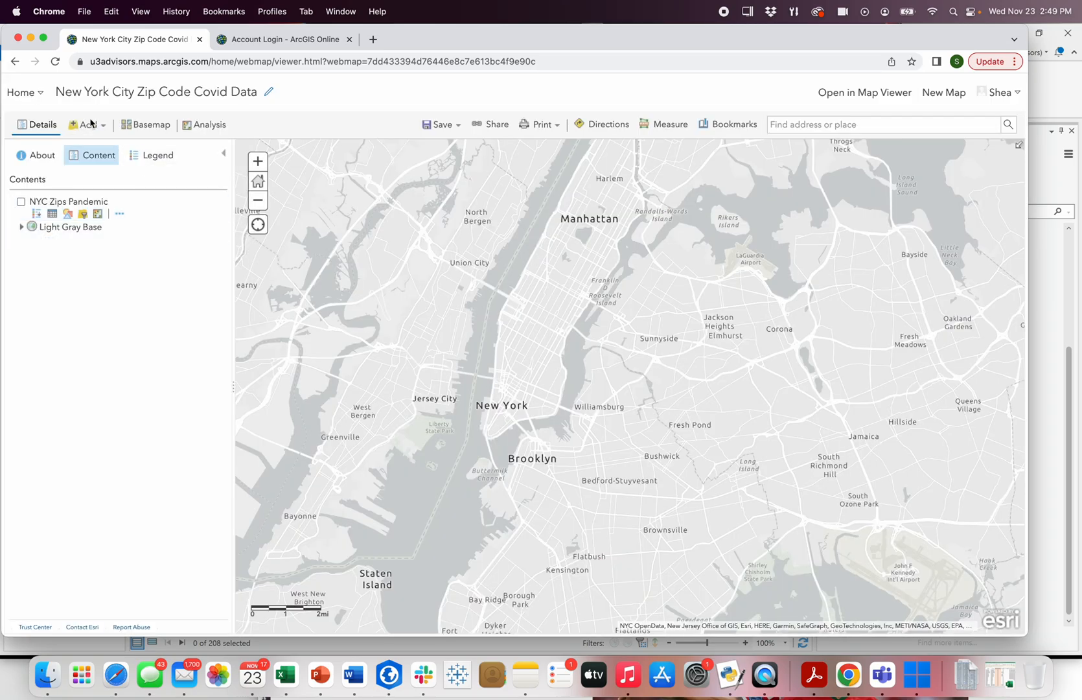
Look over the available basemaps and the analysis tool categories, and return to the map contents.
left_click(144, 125)
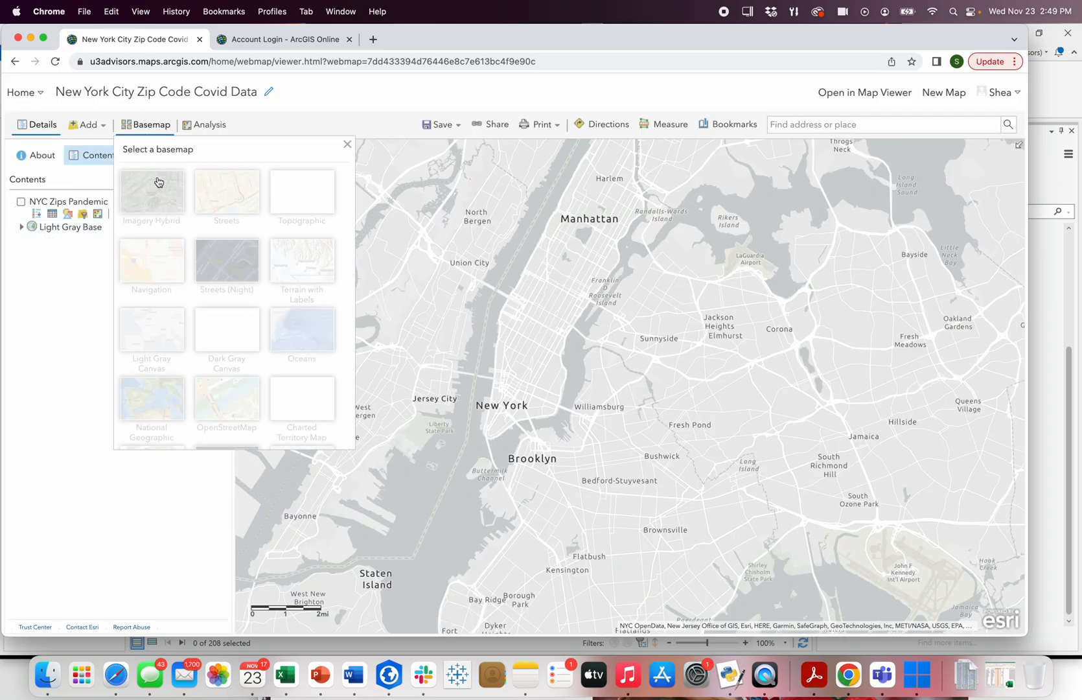
left_click(85, 295)
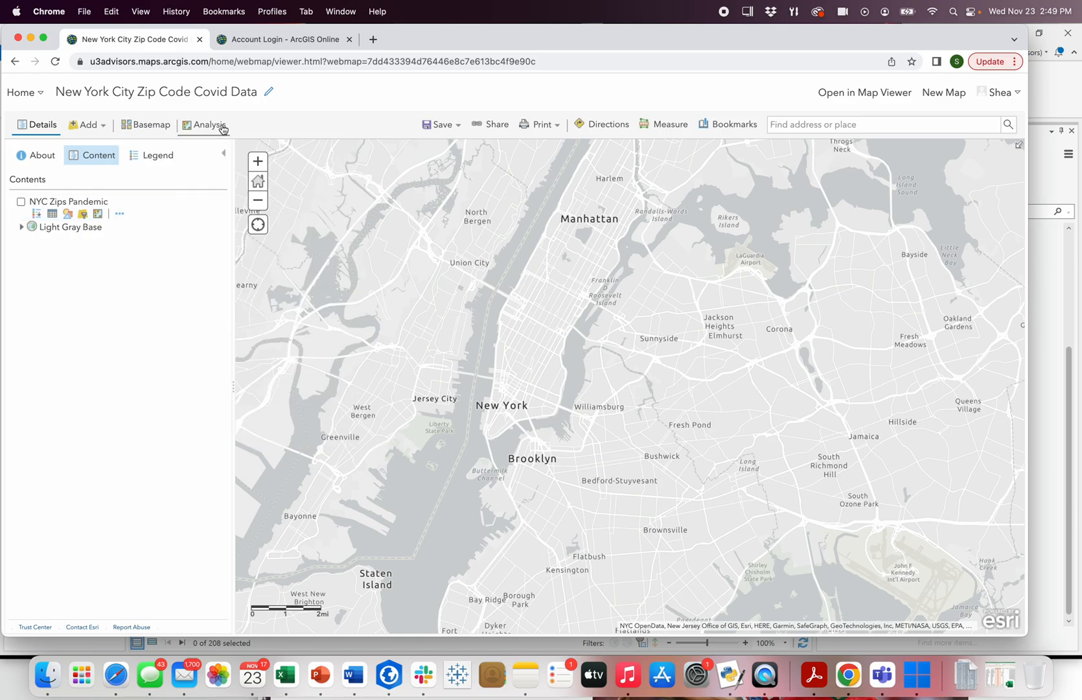
left_click(203, 127)
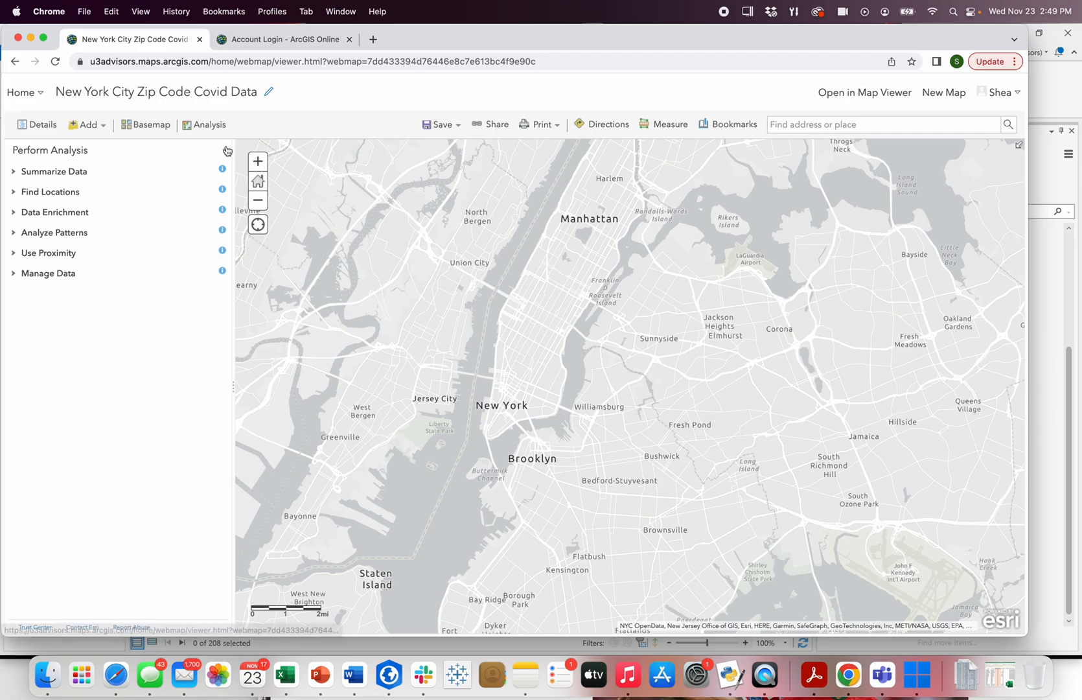
left_click(224, 151)
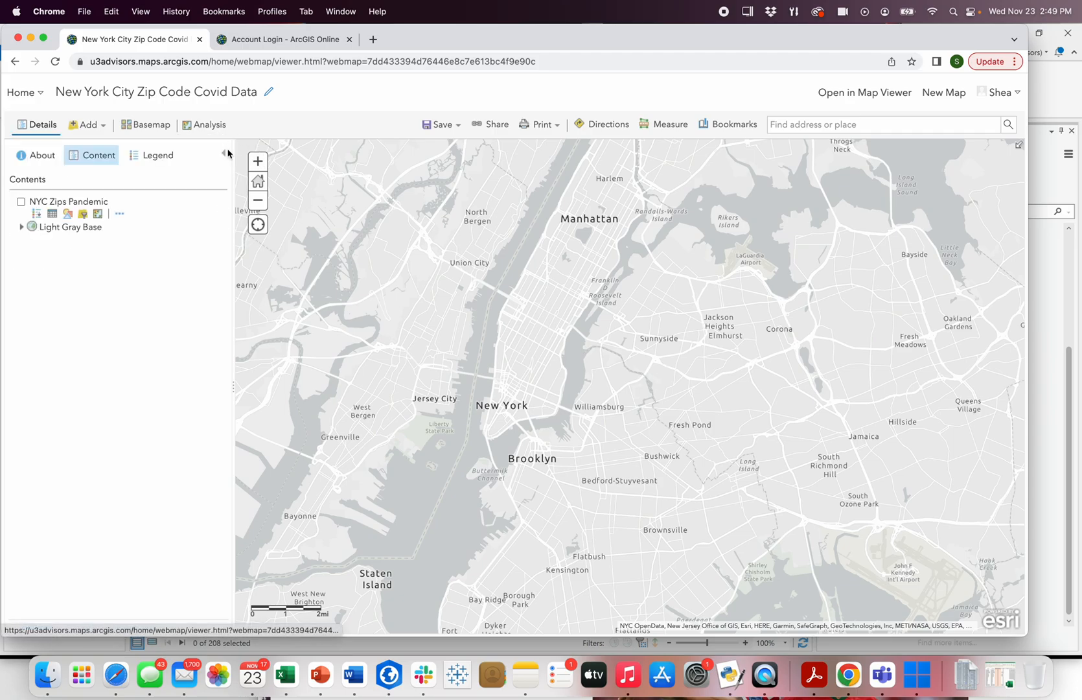
Show the NYC Zips Pandemic layer again, check its symbol in the legend, and return to the layer list.
left_click(158, 156)
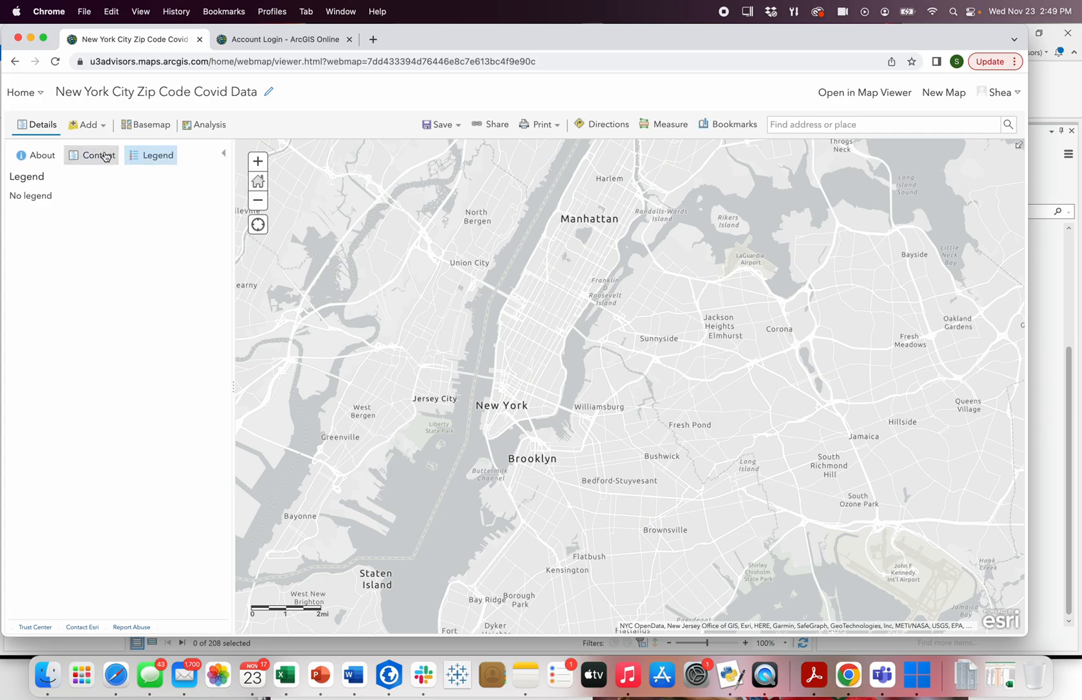
left_click(86, 164)
left_click(22, 203)
left_click(139, 158)
left_click(94, 157)
left_click(147, 156)
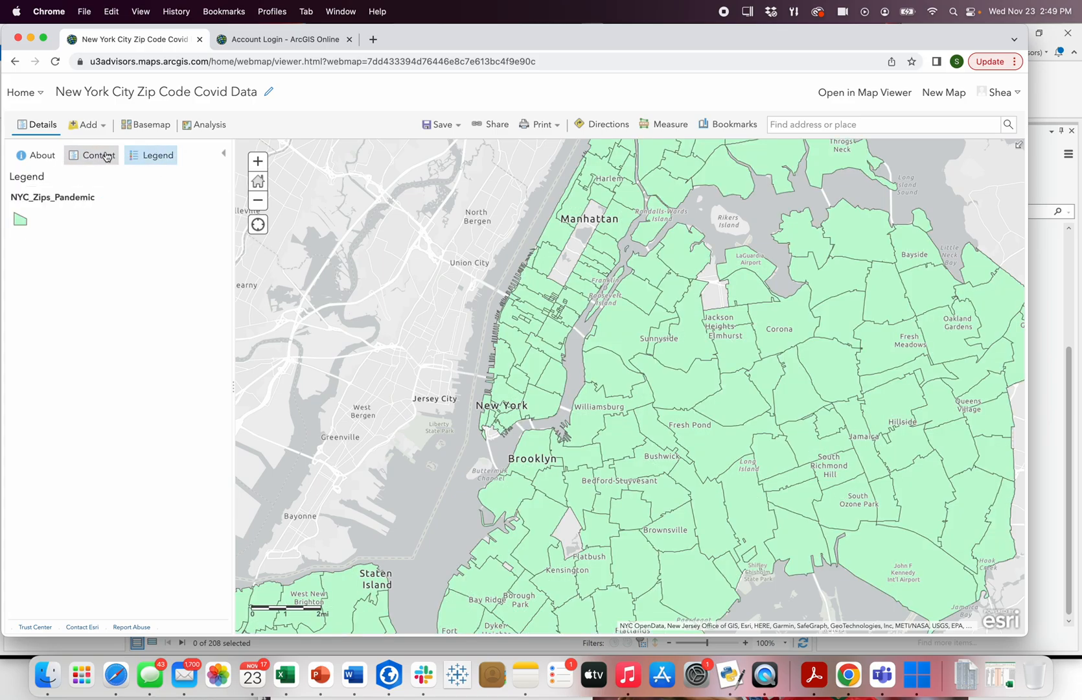
left_click(97, 156)
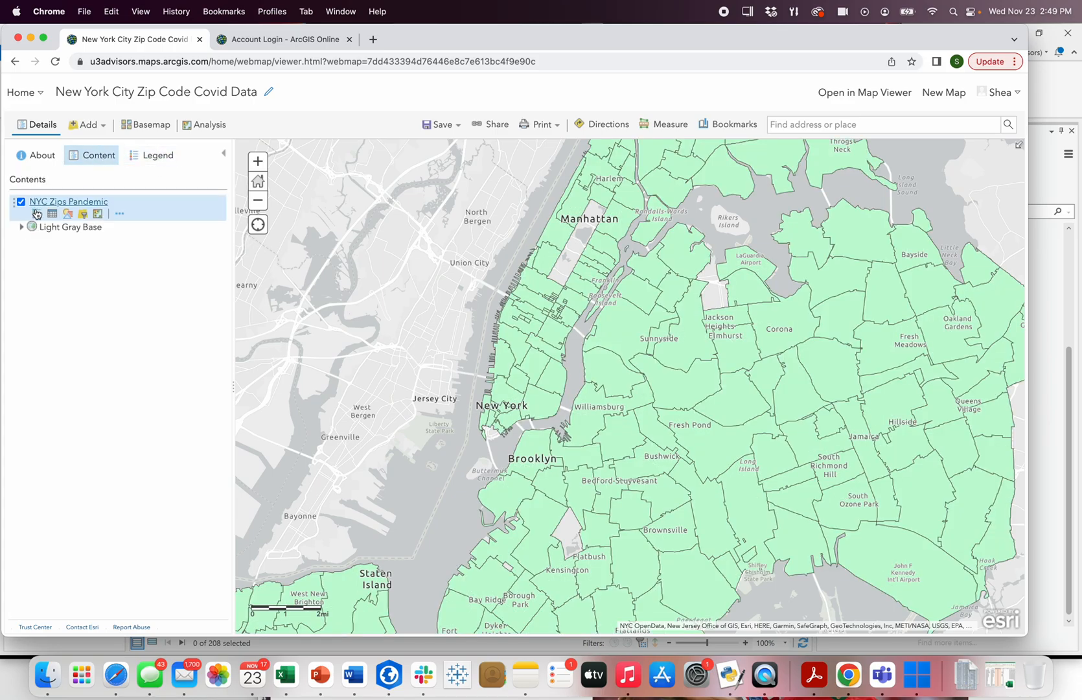
Open the attribute table of NYC Zips Pandemic and view the statistics of the Total Deaths field.
left_click(119, 214)
left_click(83, 332)
left_click(53, 215)
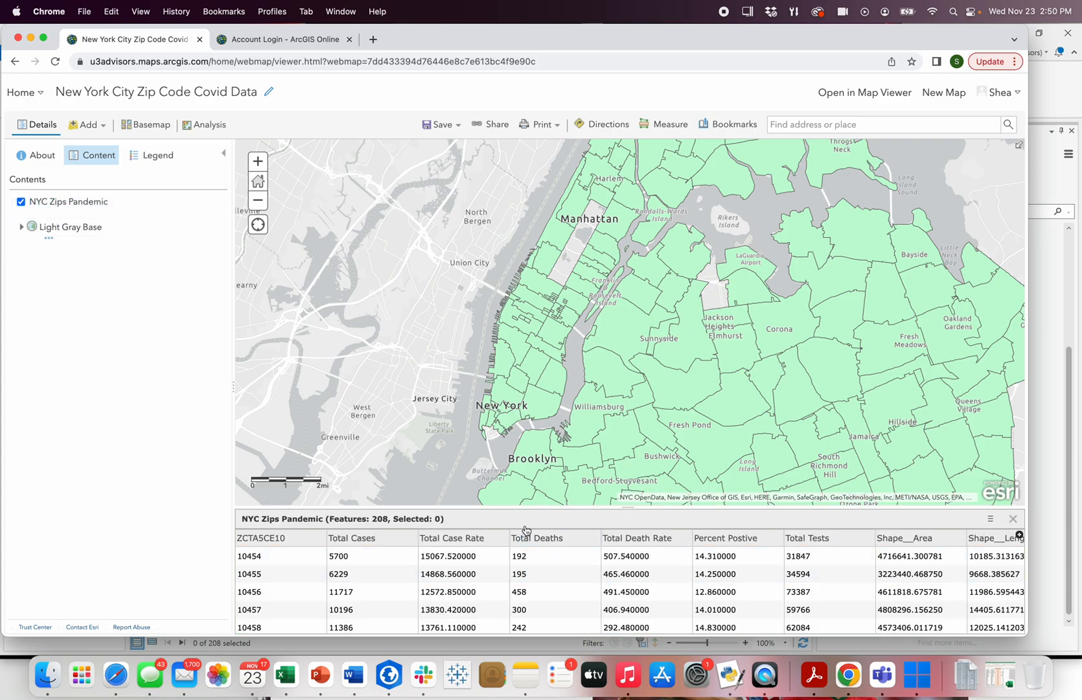
left_click_drag(530, 419, 530, 367)
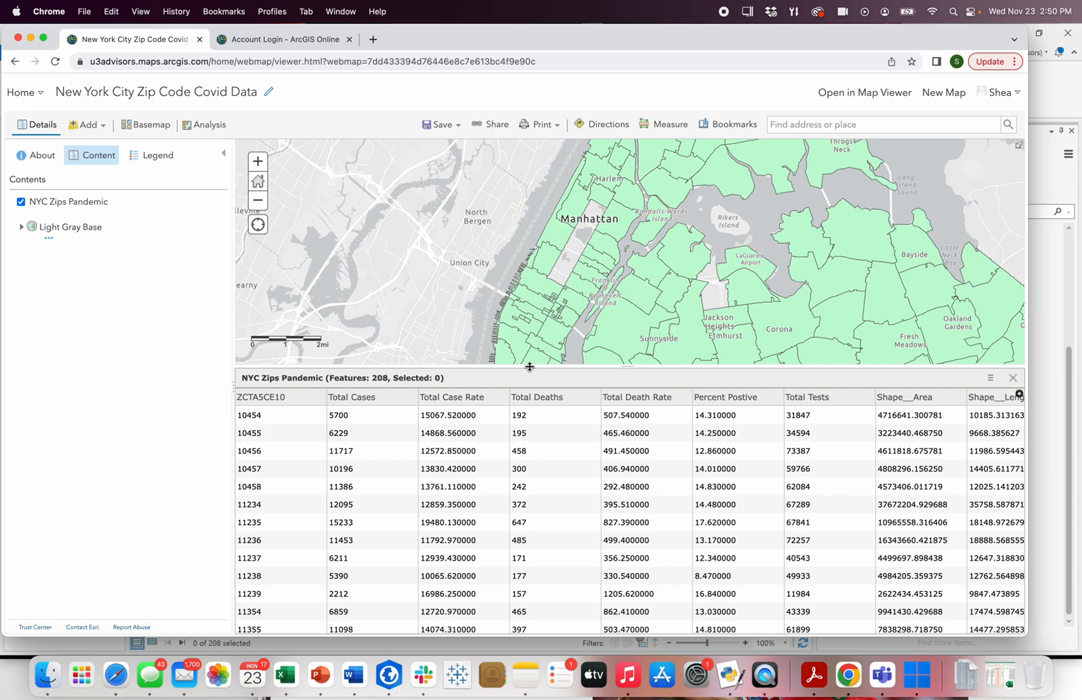
left_click(567, 402)
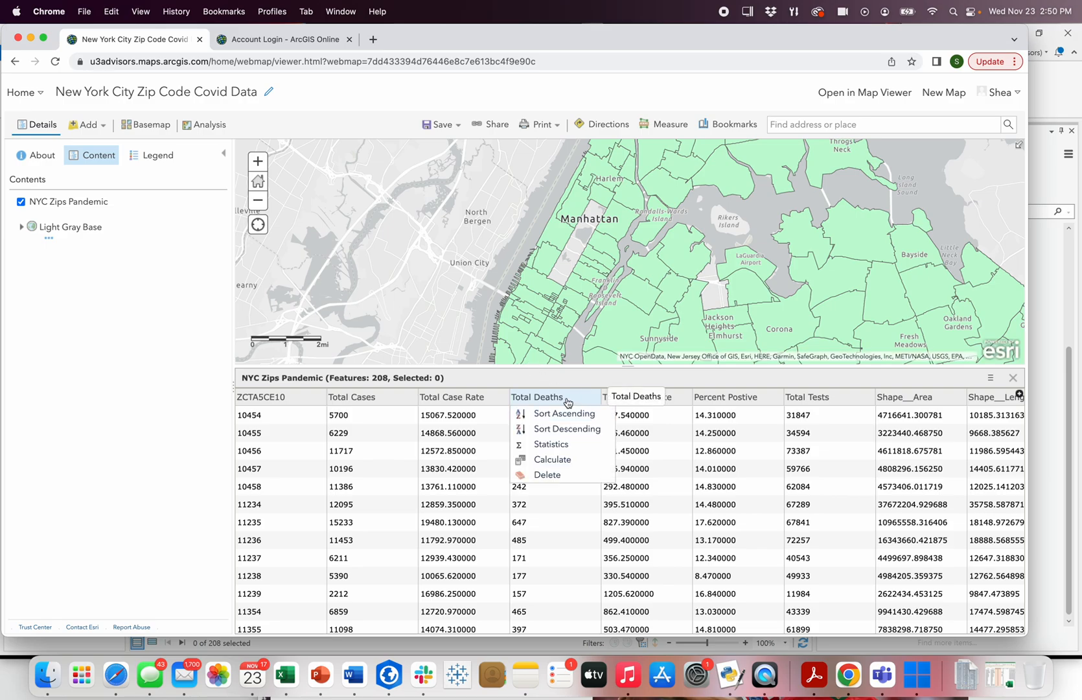
left_click(572, 449)
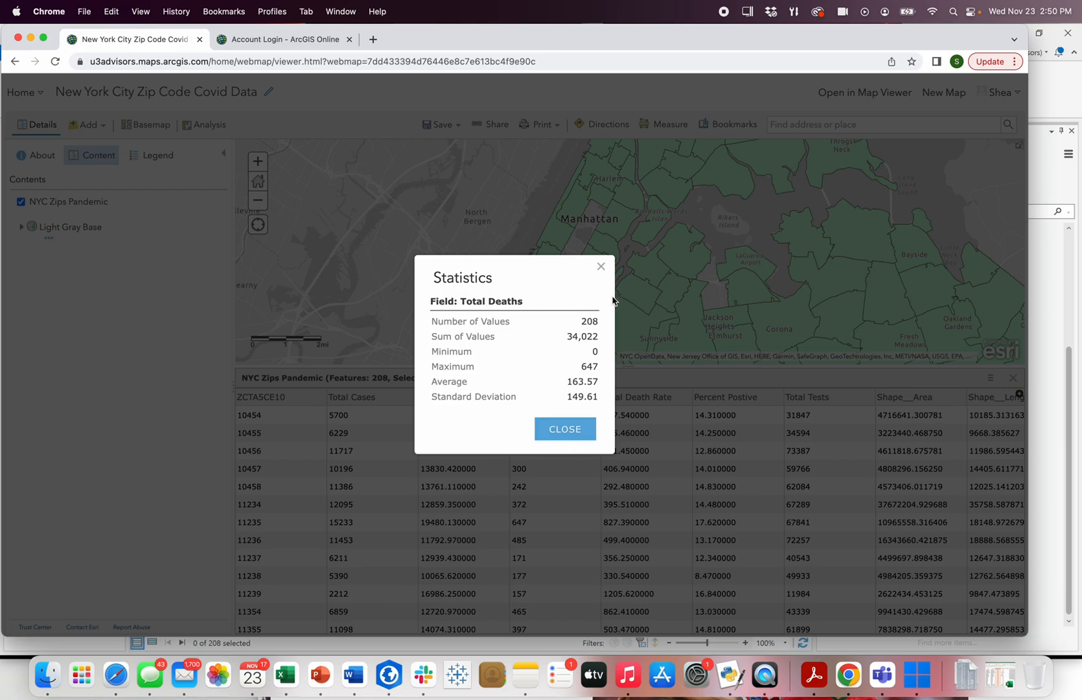
left_click_drag(539, 273, 369, 111)
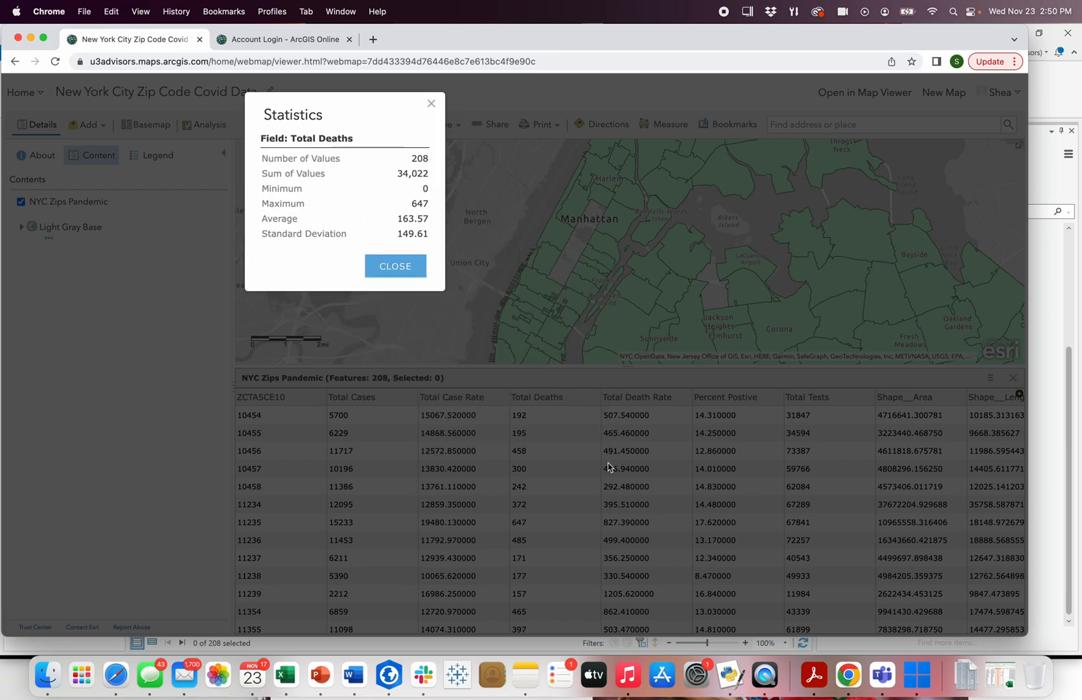
left_click(431, 105)
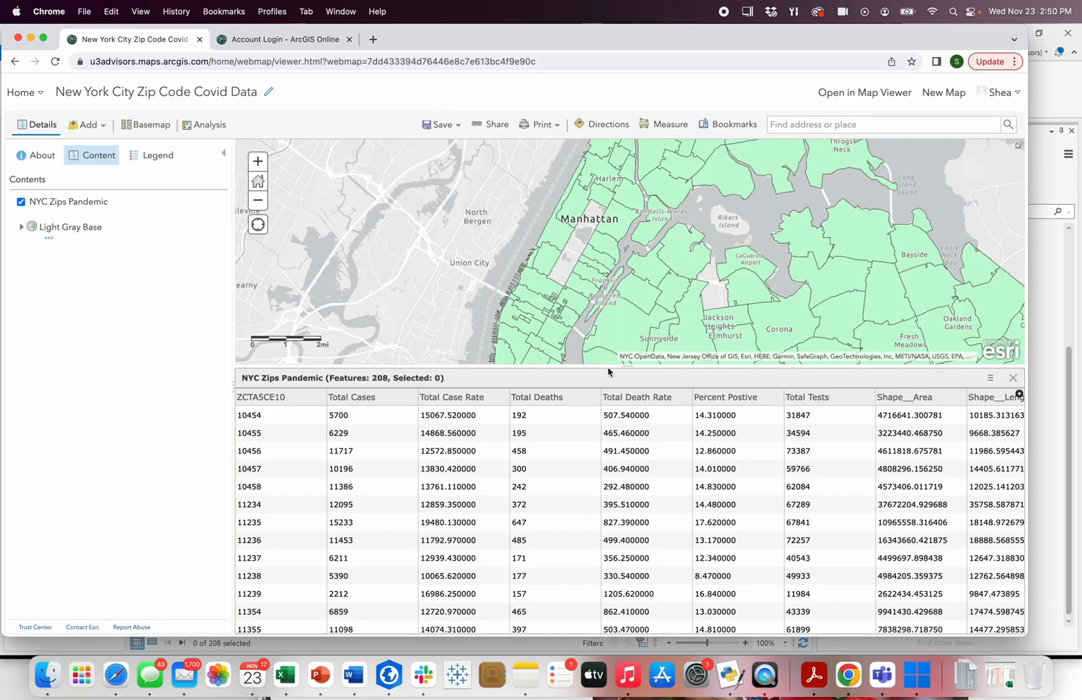
Review the attribute table's column visibility list and table options, and close the table.
left_click_drag(601, 367, 625, 462)
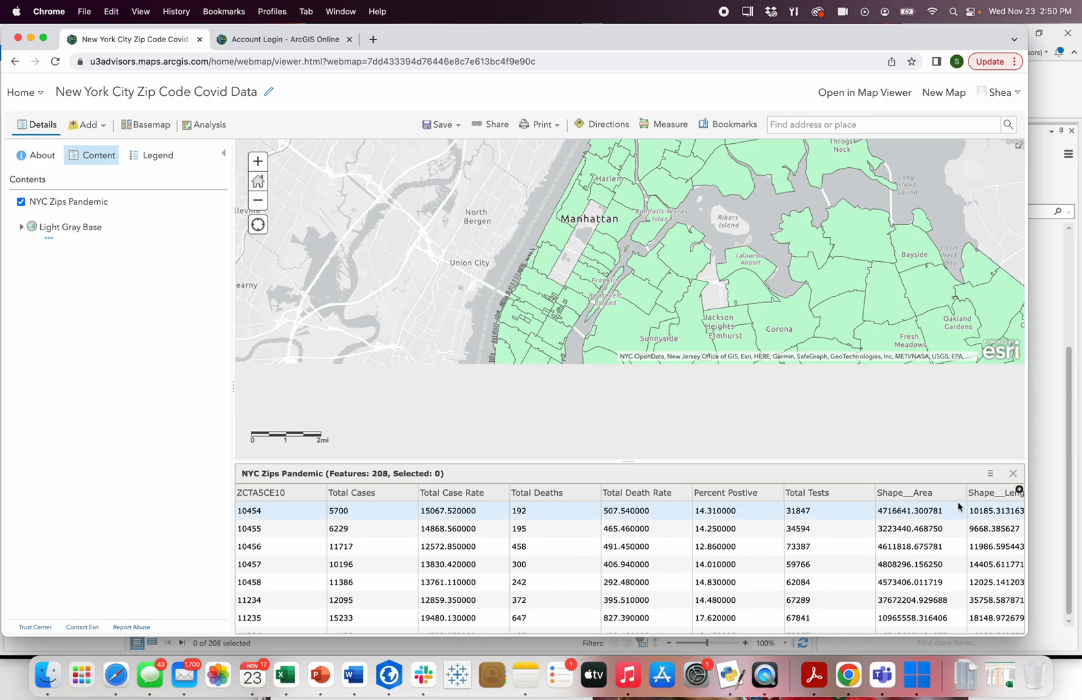
left_click(1020, 491)
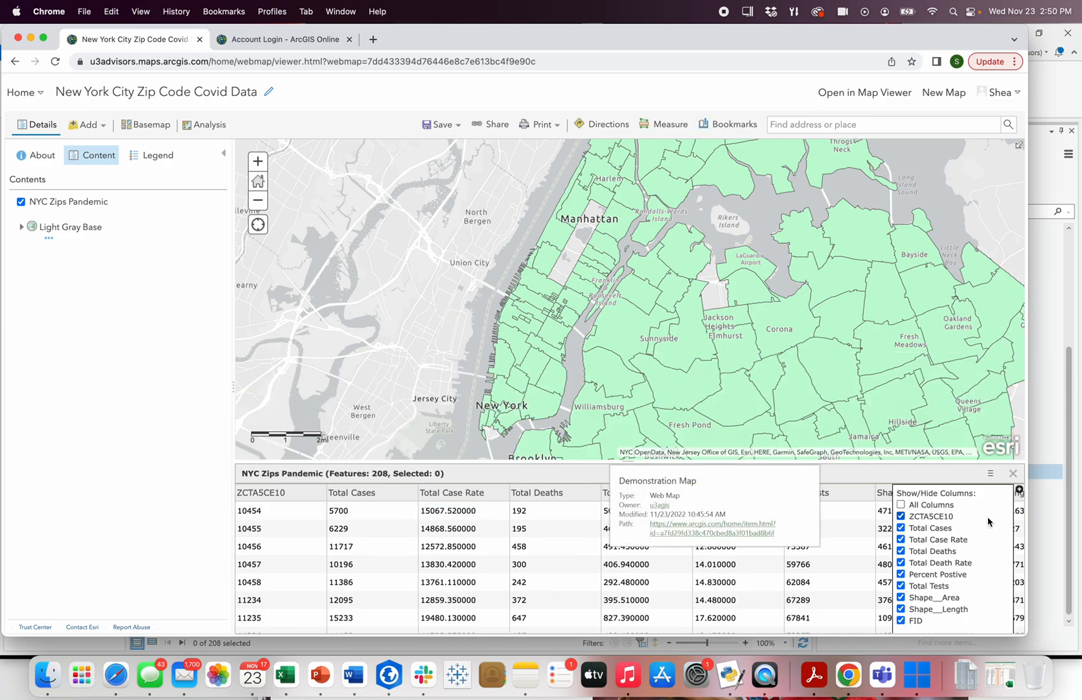
left_click(990, 474)
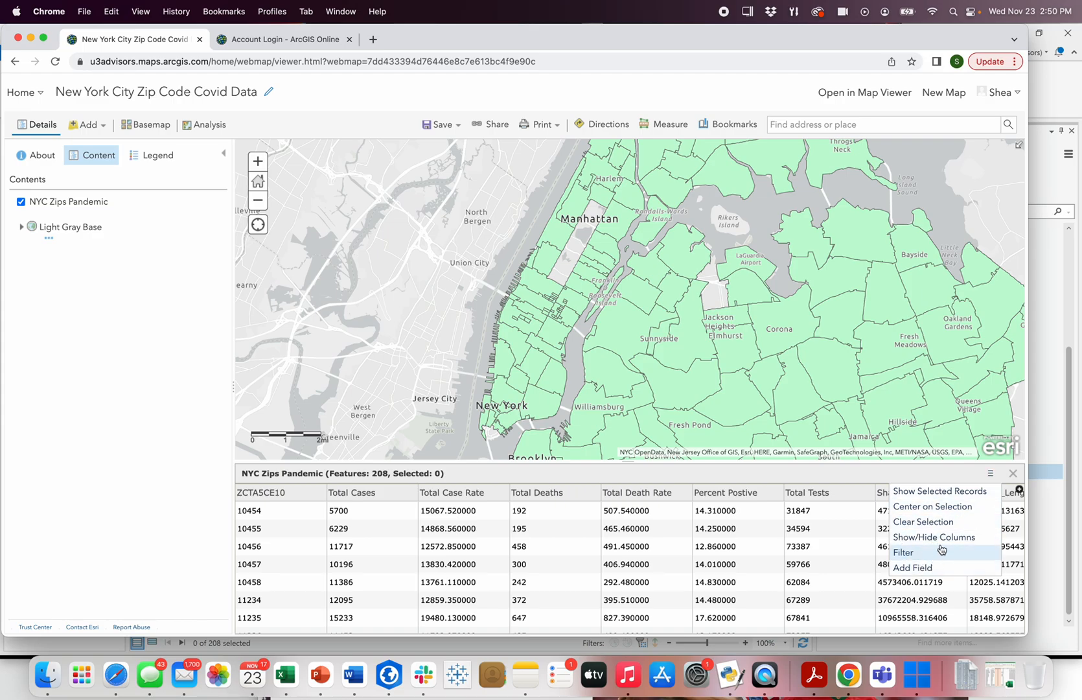
left_click(1013, 473)
Try styling the NYC Zips Pandemic layer by the Percent Postive attribute with Counts and Amounts (Color).
mouse_move(75, 216)
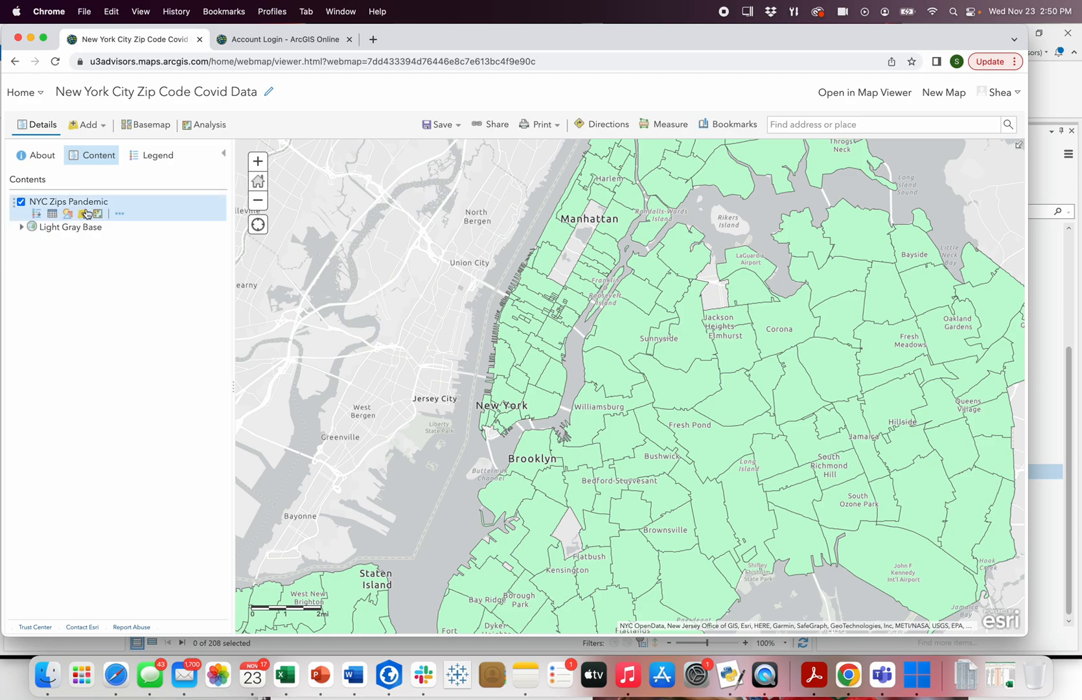
left_click(68, 214)
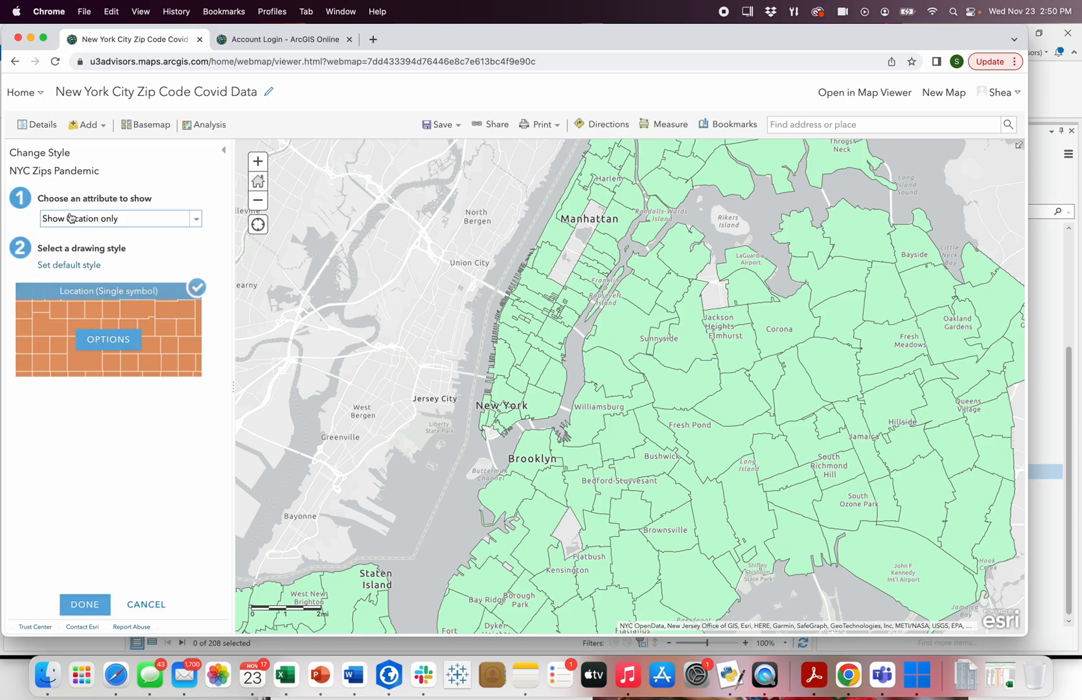
left_click(196, 220)
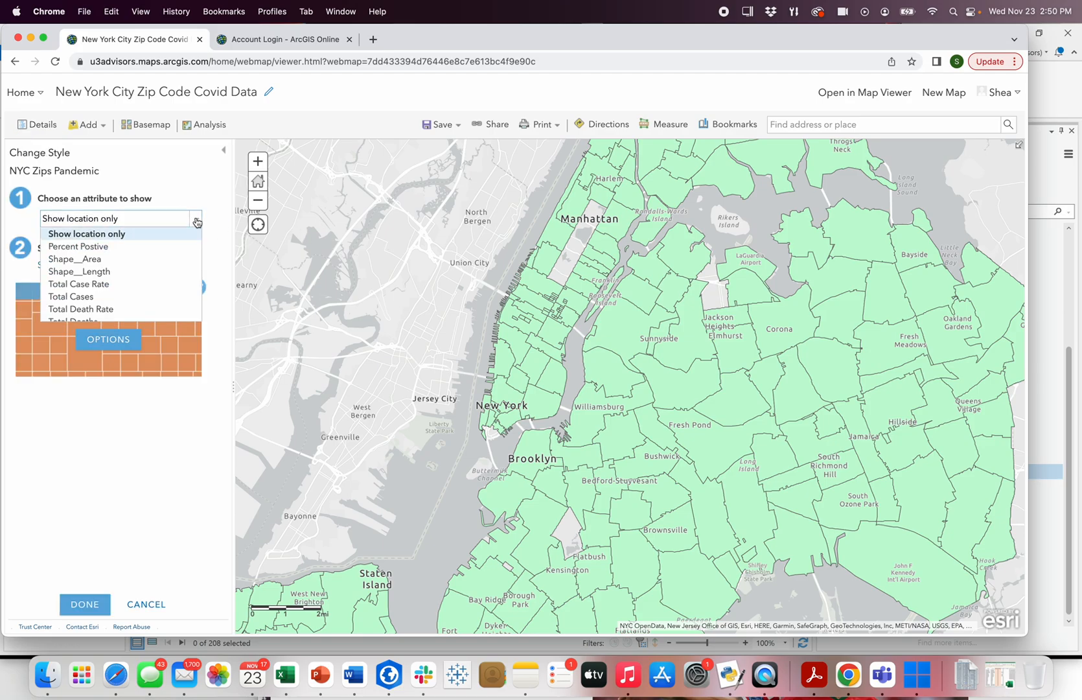
left_click(164, 251)
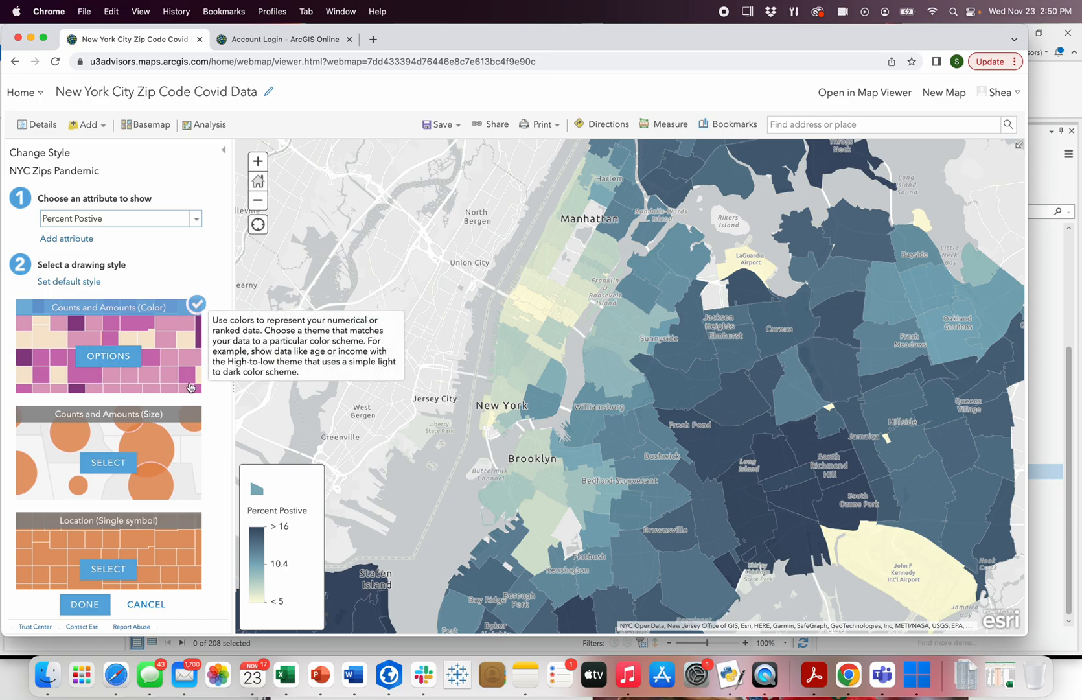
Try styling the layer by Total Death Rate, comparing Counts and Amounts (Size) with Counts and Amounts (Color).
left_click(188, 222)
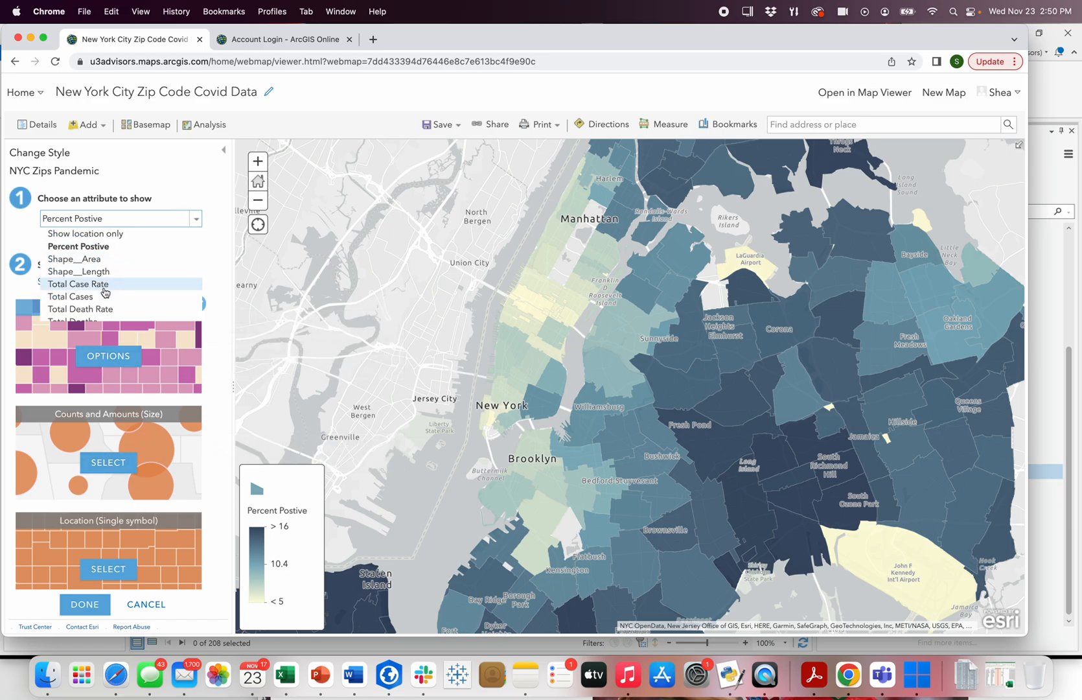
left_click(100, 309)
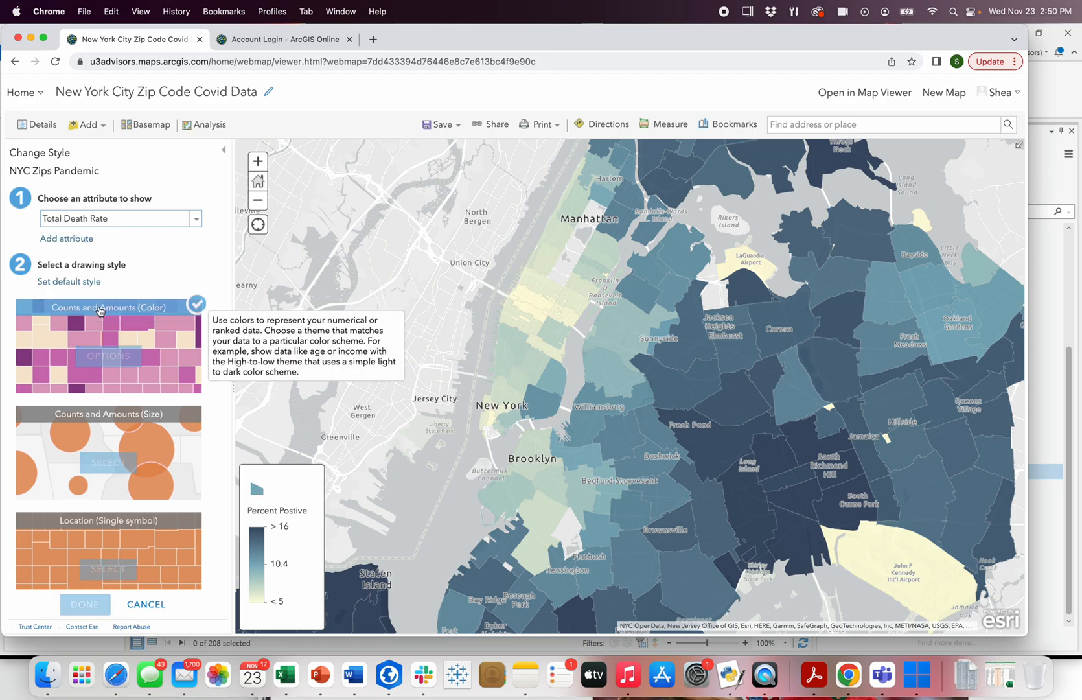
left_click(112, 462)
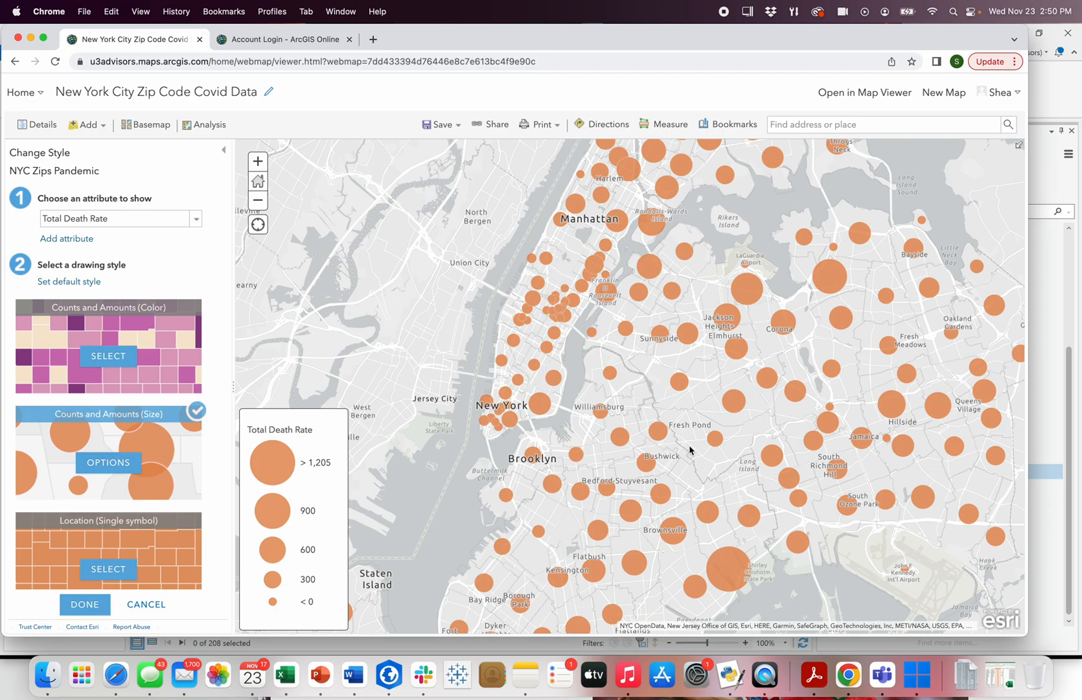
left_click(110, 356)
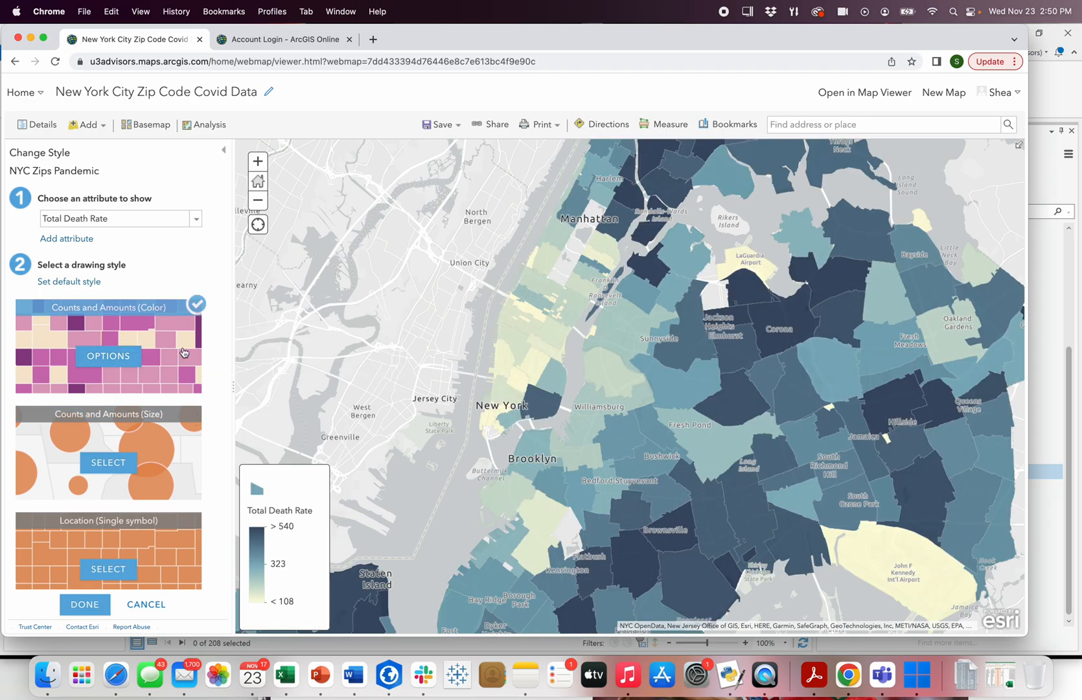
Try raising the Total Death Rate color ramp's upper limit to about 697 and its lower limit to about 308.
left_click(110, 355)
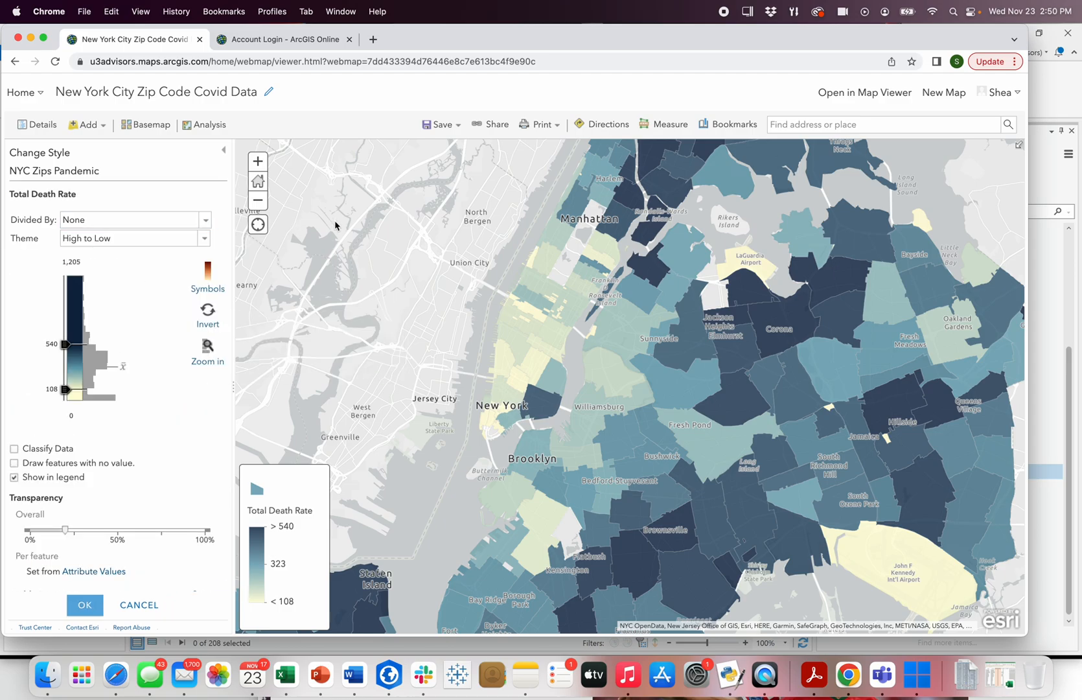
mouse_move(65, 350)
left_mouse_down()
mouse_move(67, 310)
mouse_move(65, 328)
left_mouse_up()
left_click_drag(65, 389, 65, 367)
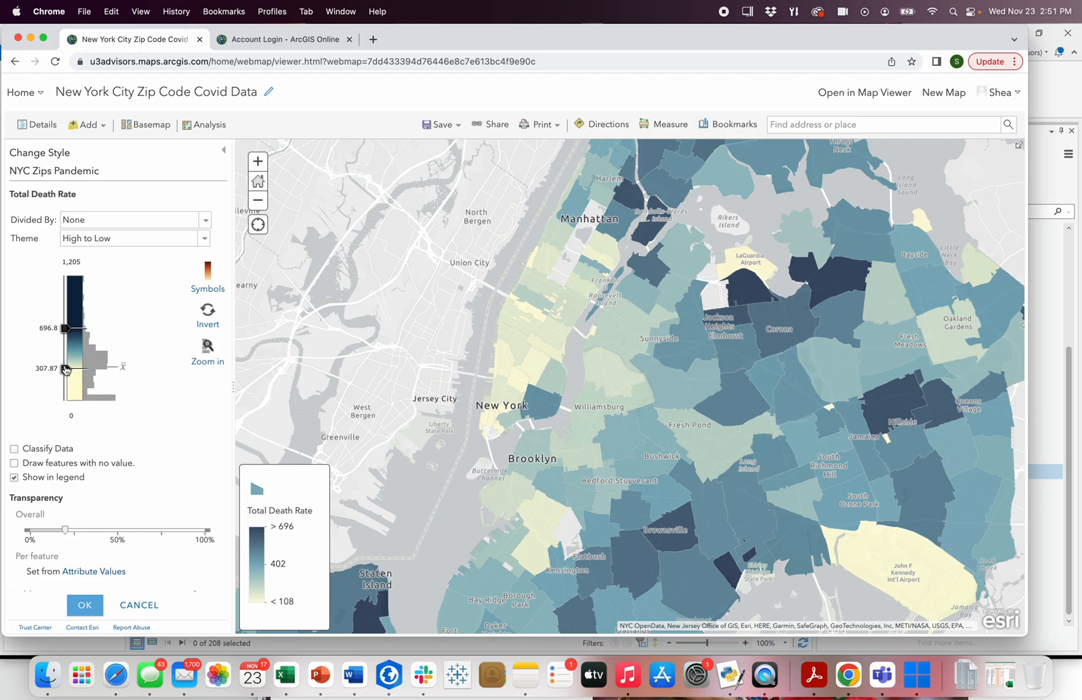
Try classifying Total Death Rate by Quantile with 5 classes, and leave the style settings without keeping the changes.
left_click(14, 449)
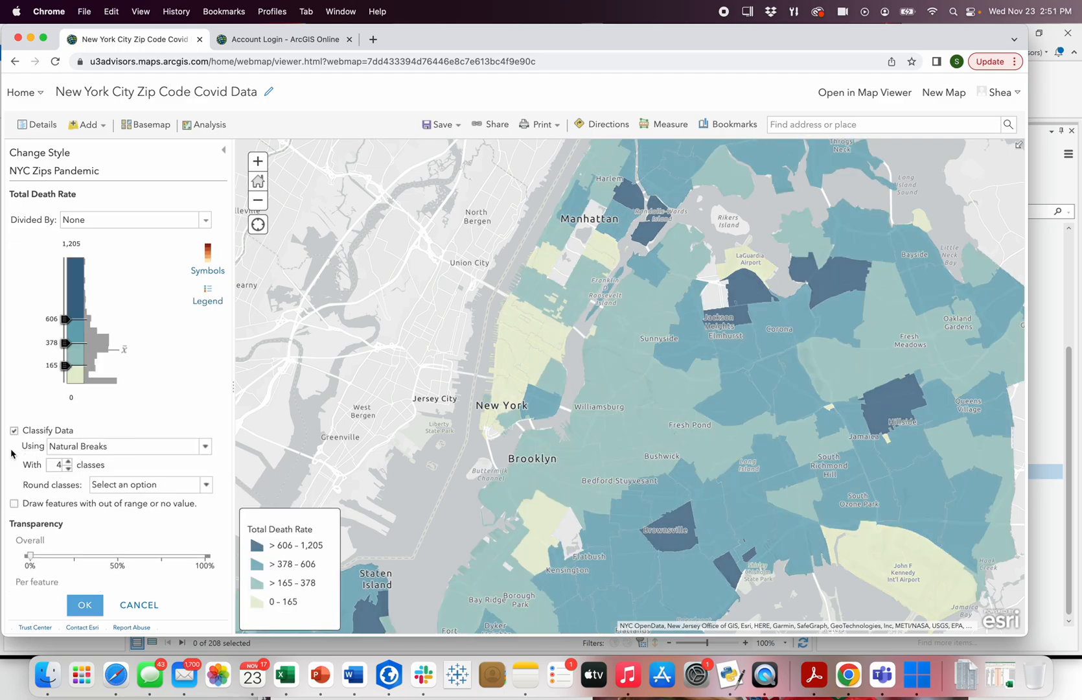
left_click(207, 447)
left_click(137, 567)
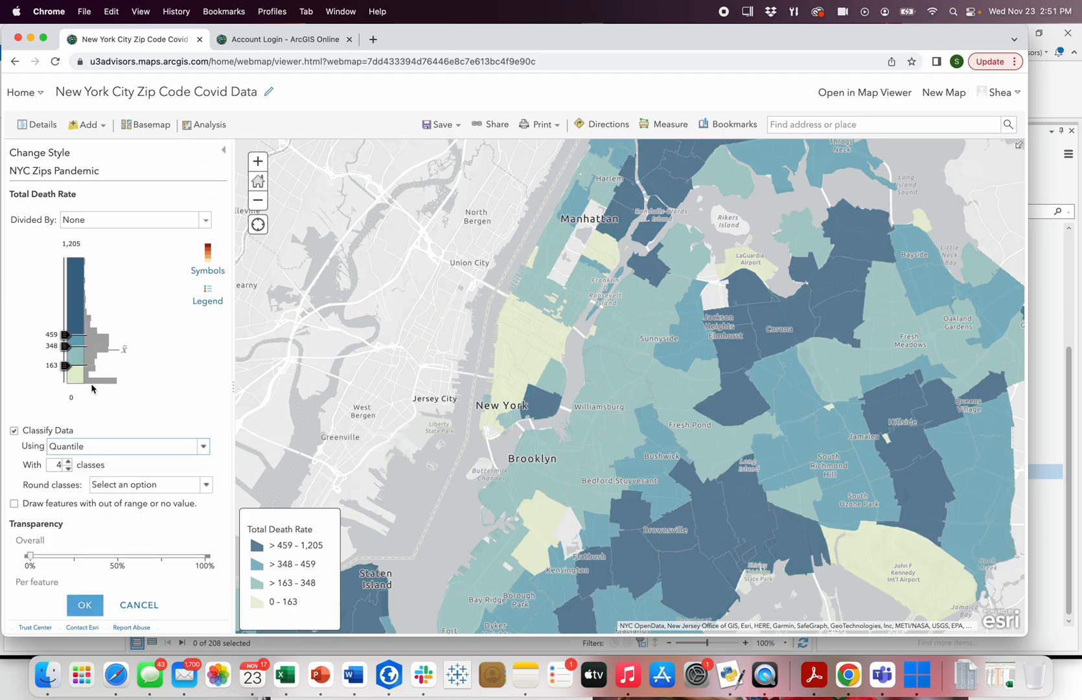
left_click(68, 461)
left_click(85, 604)
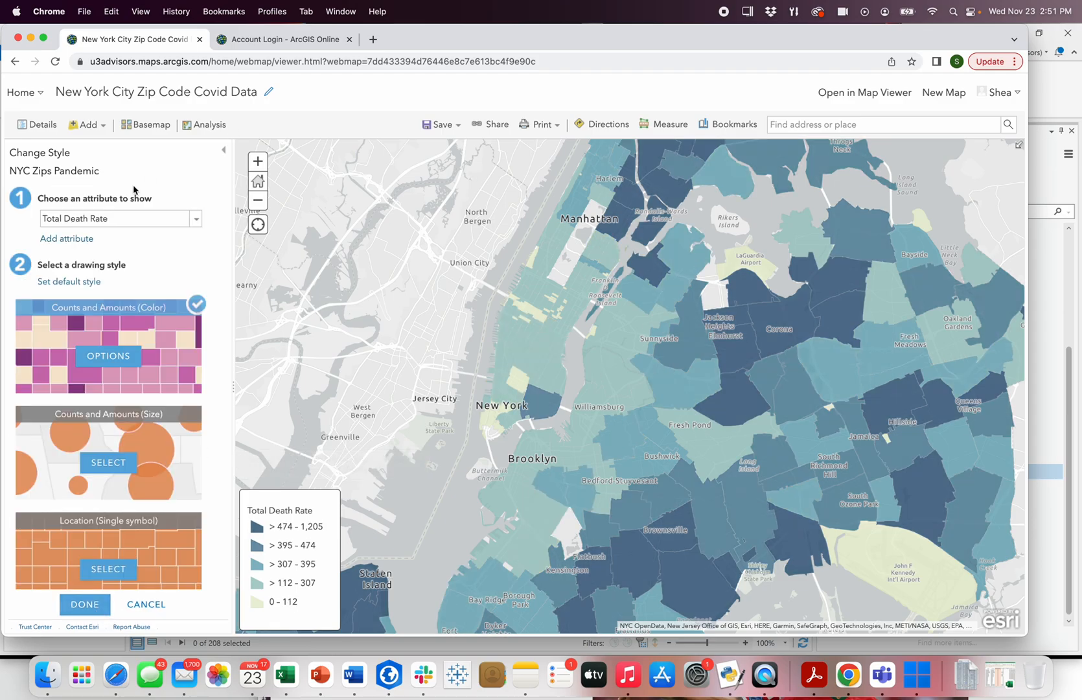
left_click(85, 604)
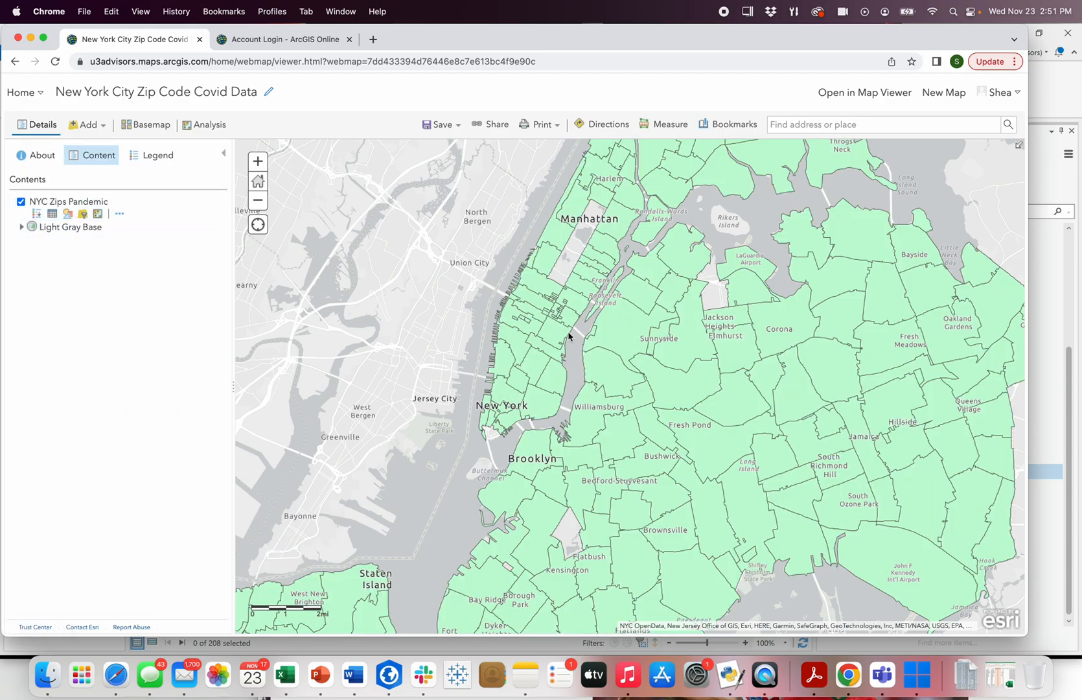
Style the NYC Zips Pandemic layer by the Total Death Rate attribute with Counts and Amounts (Color).
left_click(67, 213)
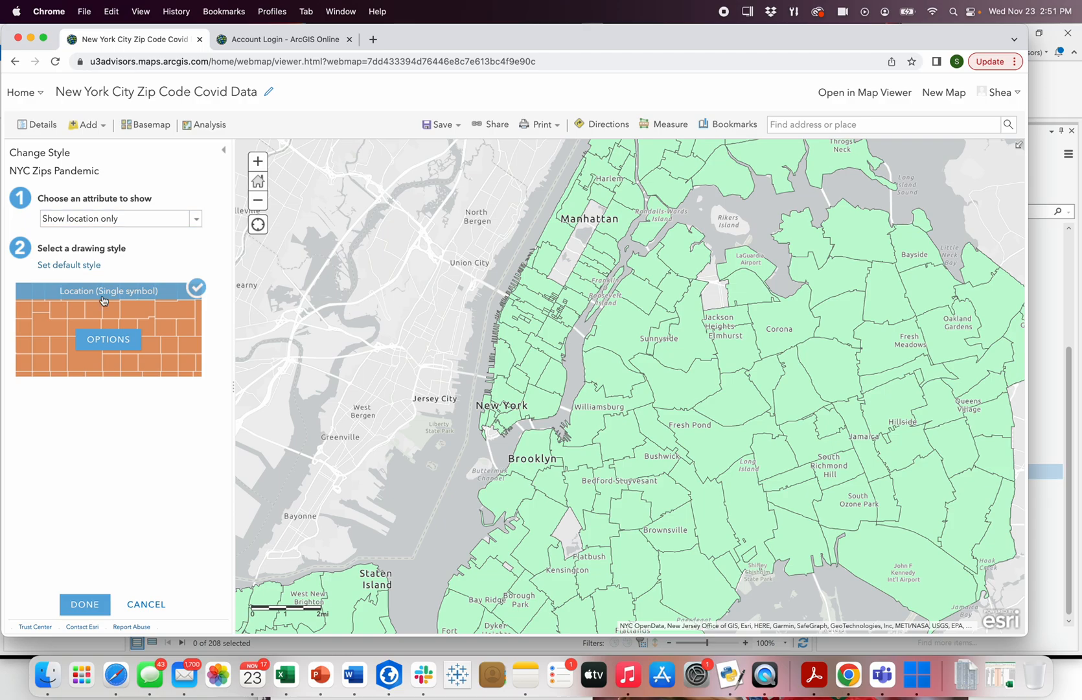
left_click(146, 220)
scroll(132, 311, "down", 2)
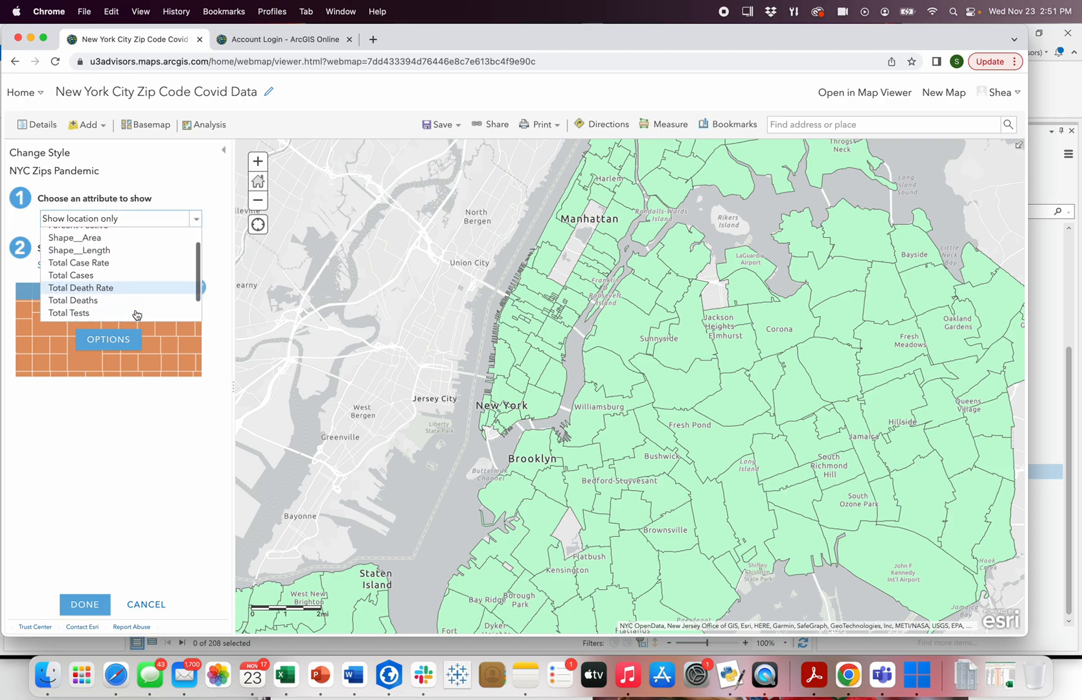
left_click(124, 293)
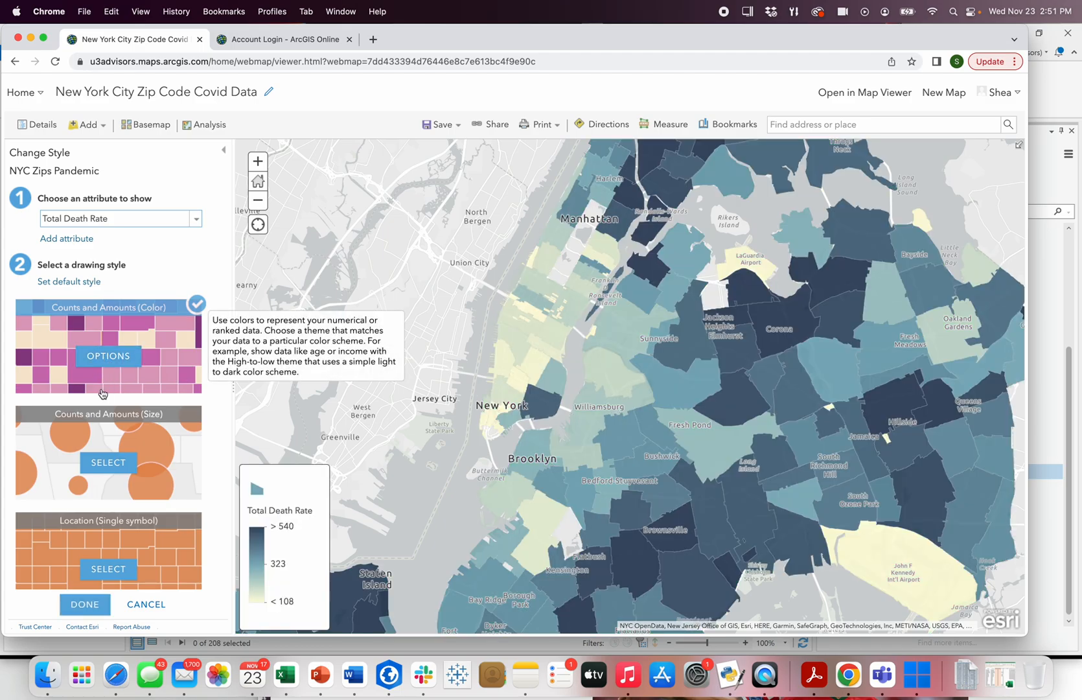
Classify Total Death Rate by Quantile with 5 classes and apply the finished style to the layer.
left_click(107, 357)
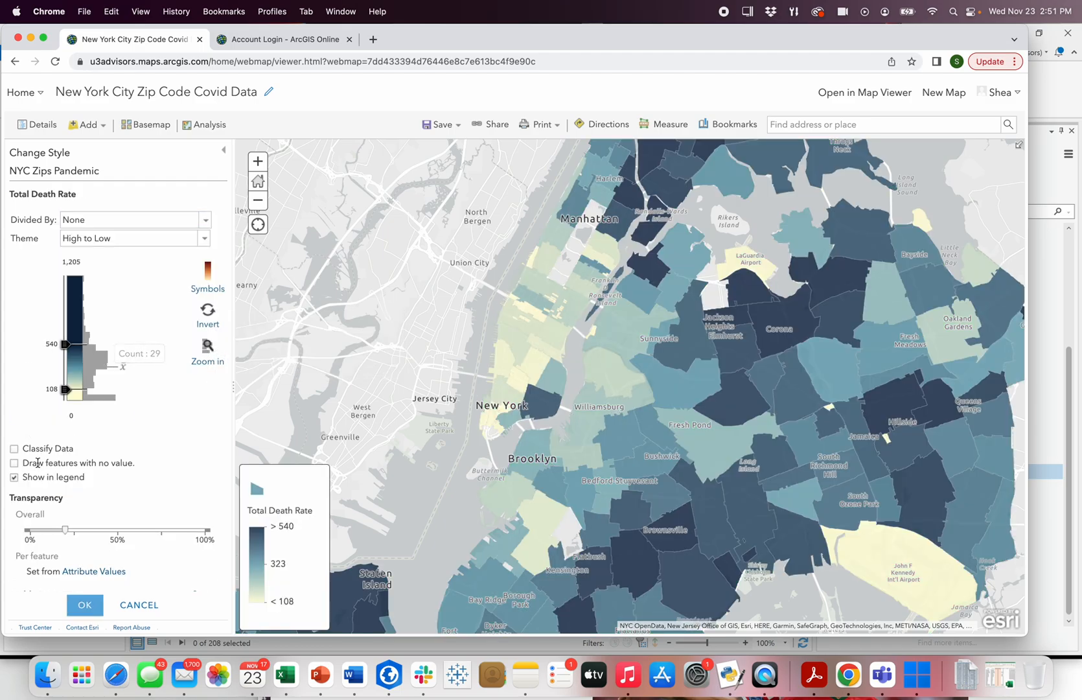
left_click(14, 450)
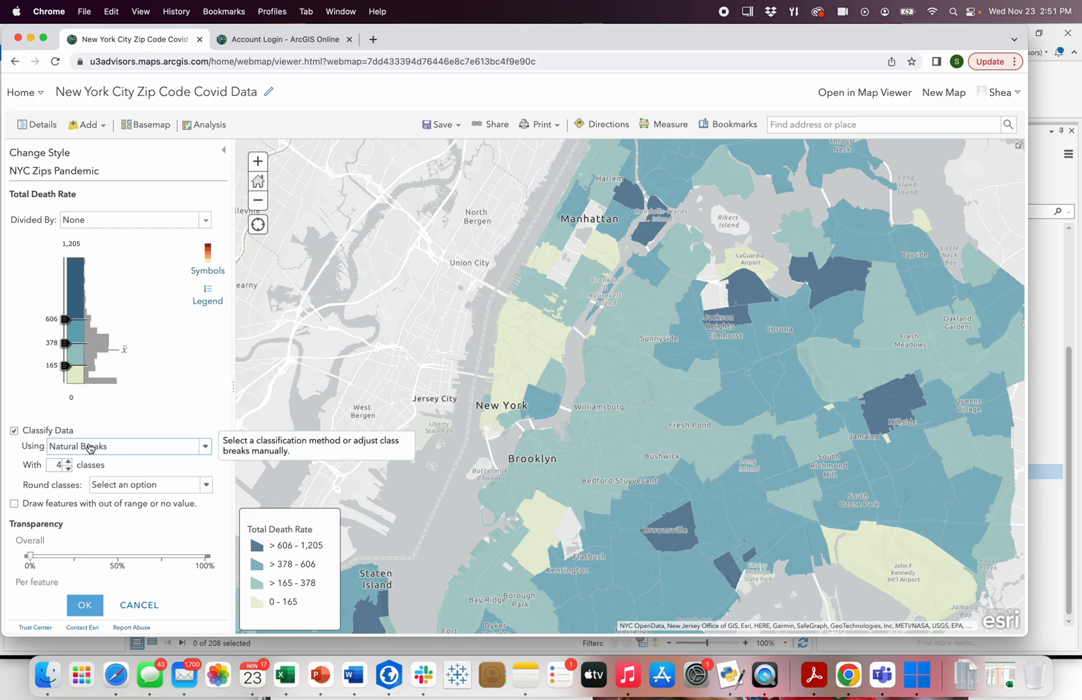
left_click(205, 447)
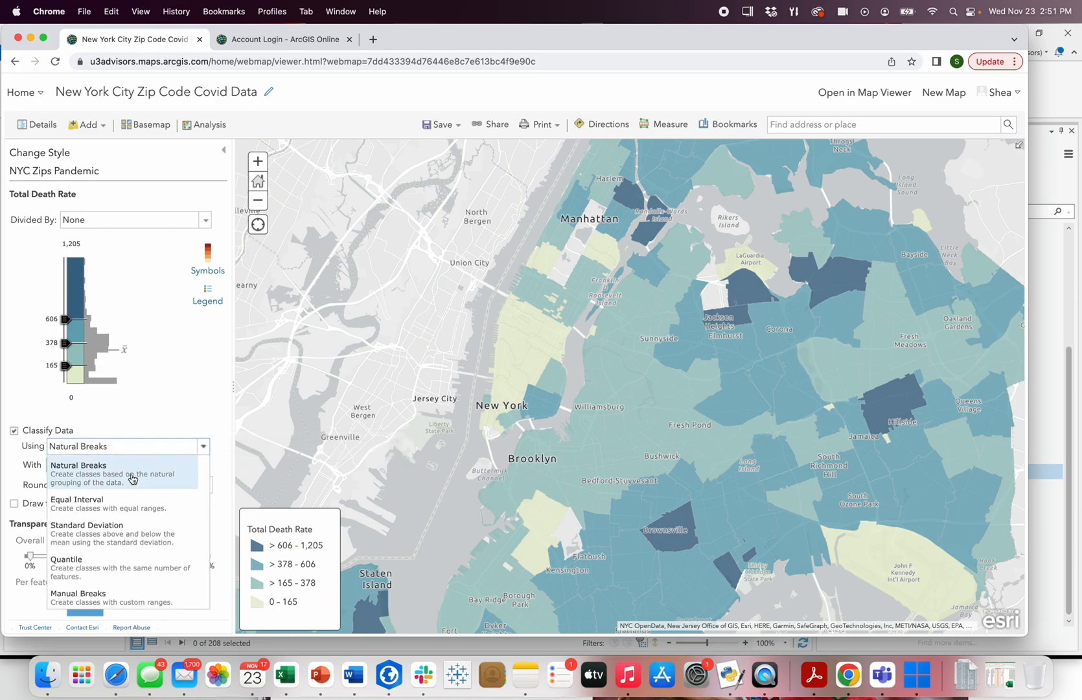
left_click(66, 559)
left_click(68, 461)
left_click(98, 607)
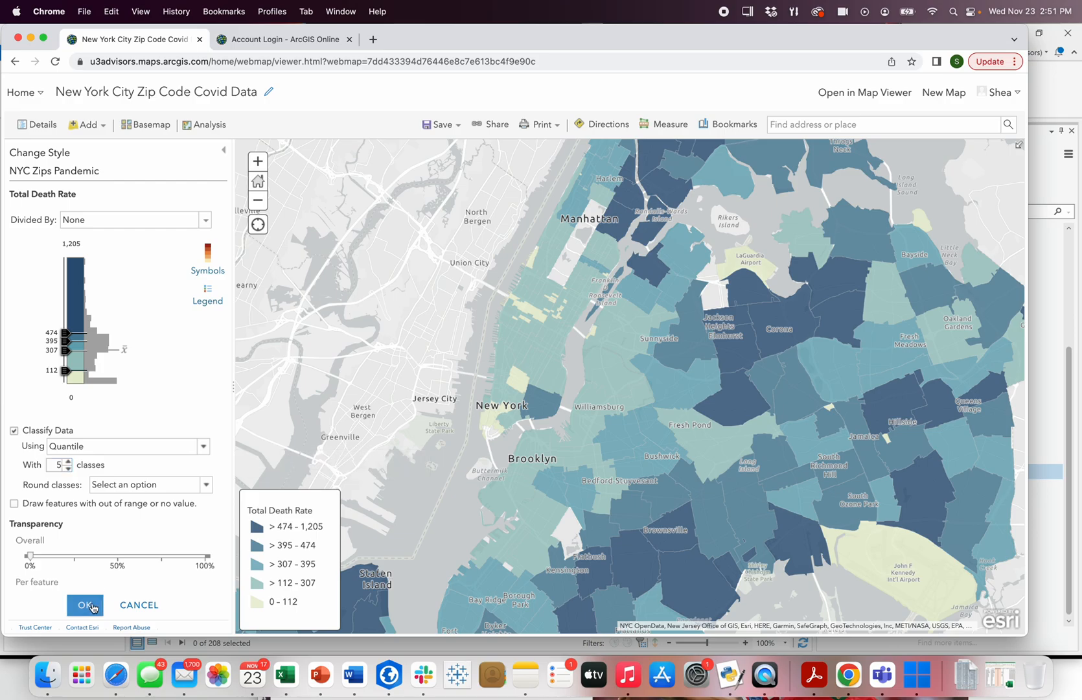
left_click(83, 605)
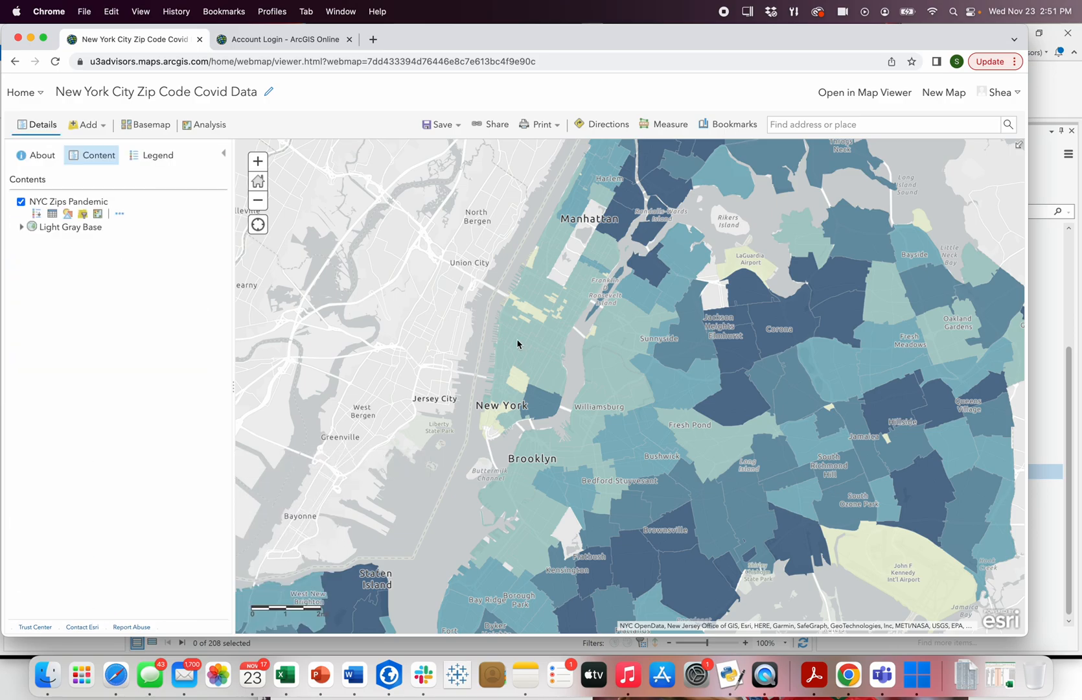
scroll(519, 343, "down", 3)
scroll(519, 343, "up", 3)
mouse_move(491, 396)
left_mouse_down()
mouse_move(471, 204)
mouse_move(510, 120)
mouse_move(454, 373)
left_mouse_up()
left_click_drag(553, 312, 552, 409)
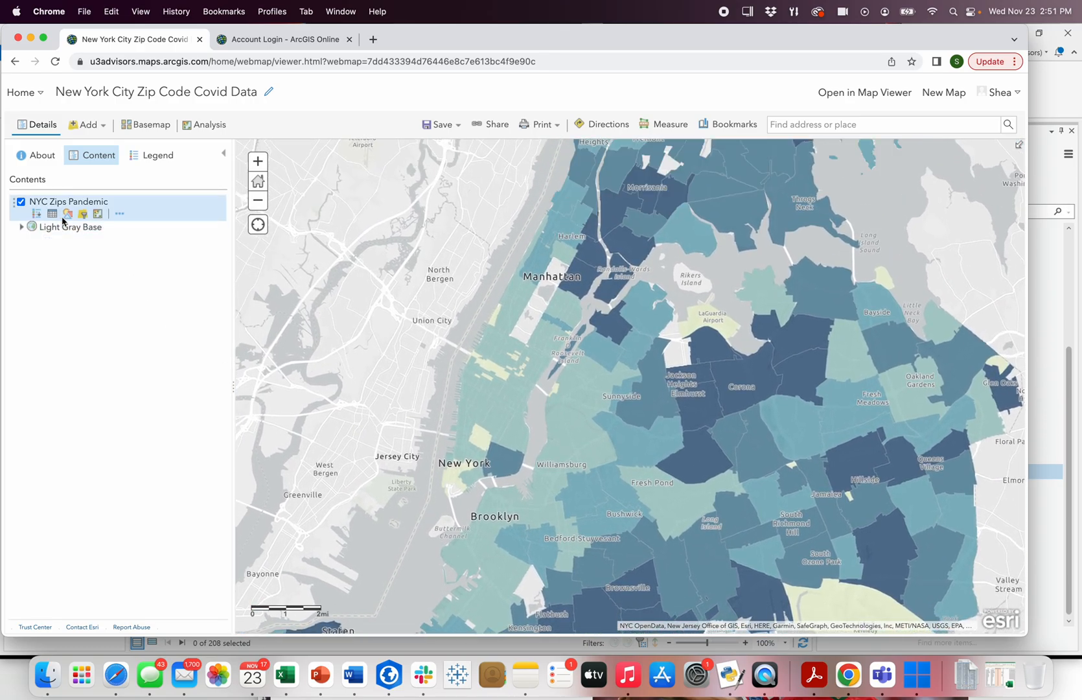
Try filtering the NYC Zips Pandemic layer to zip codes where Percent Postive is greater than .5.
left_click(82, 214)
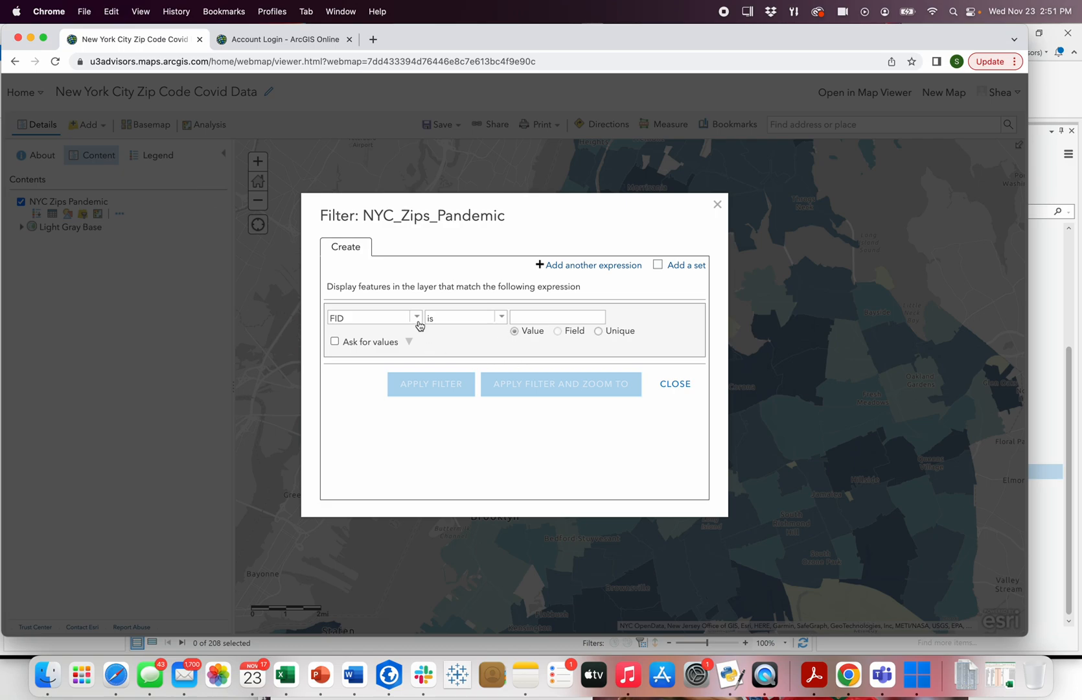
left_click(417, 316)
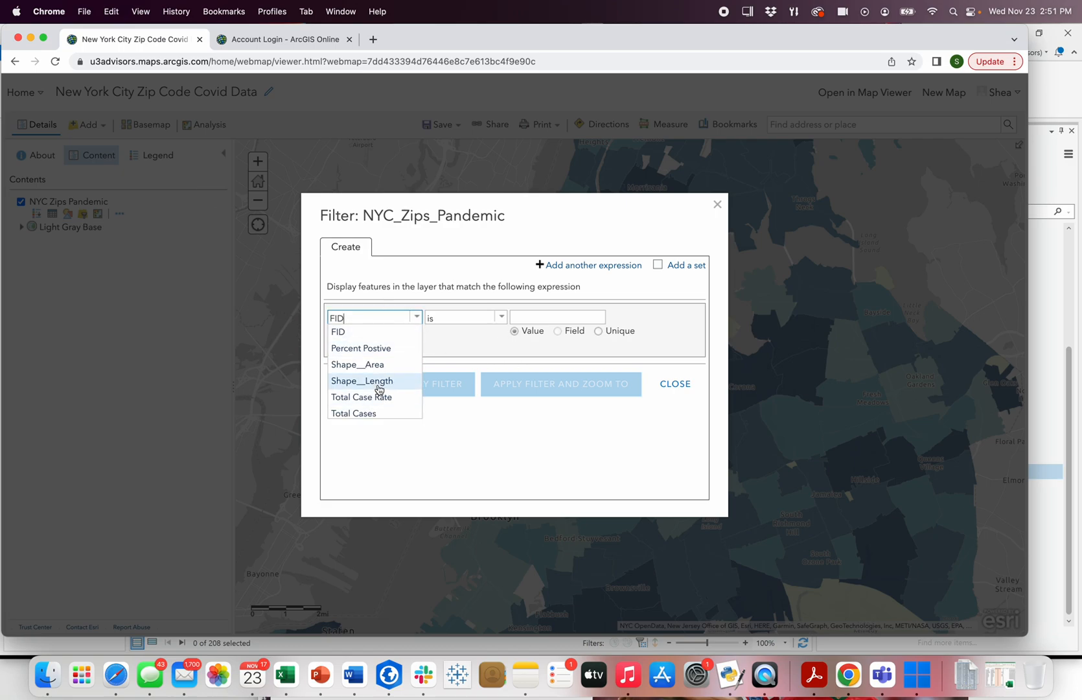
scroll(379, 389, "down", 3)
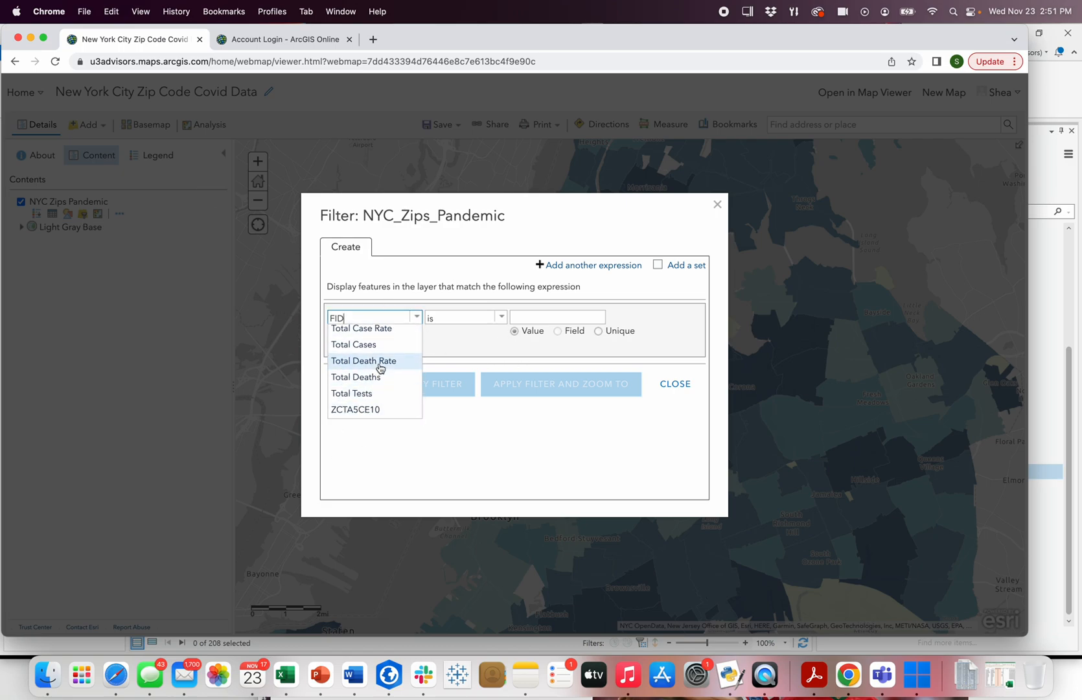
scroll(350, 392, "up", 3)
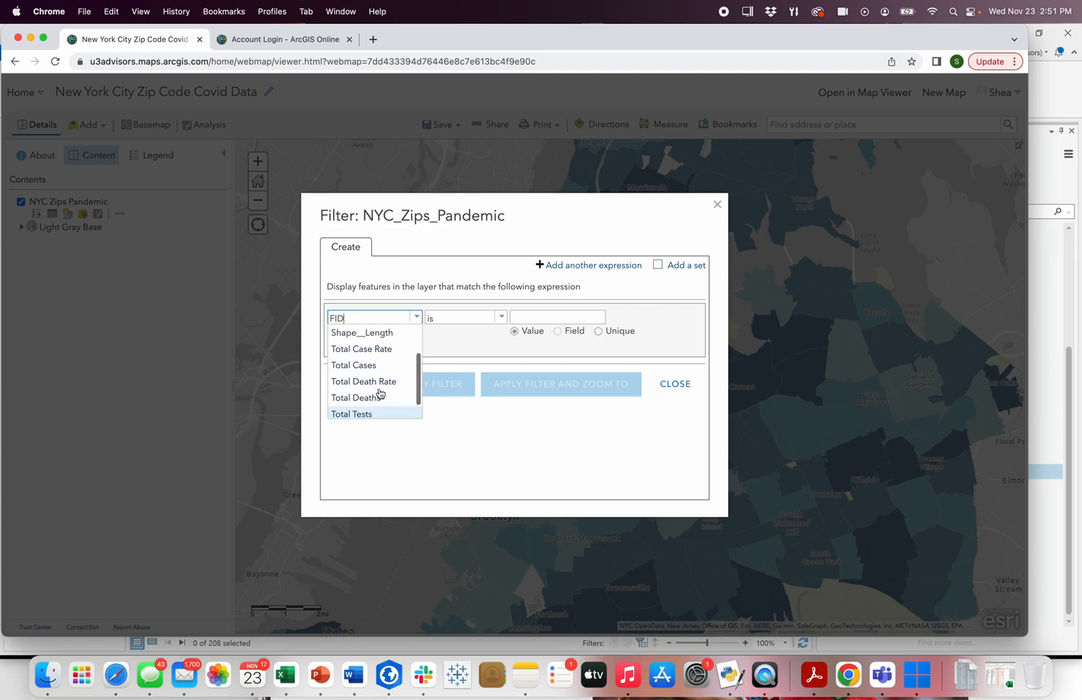
left_click(381, 391)
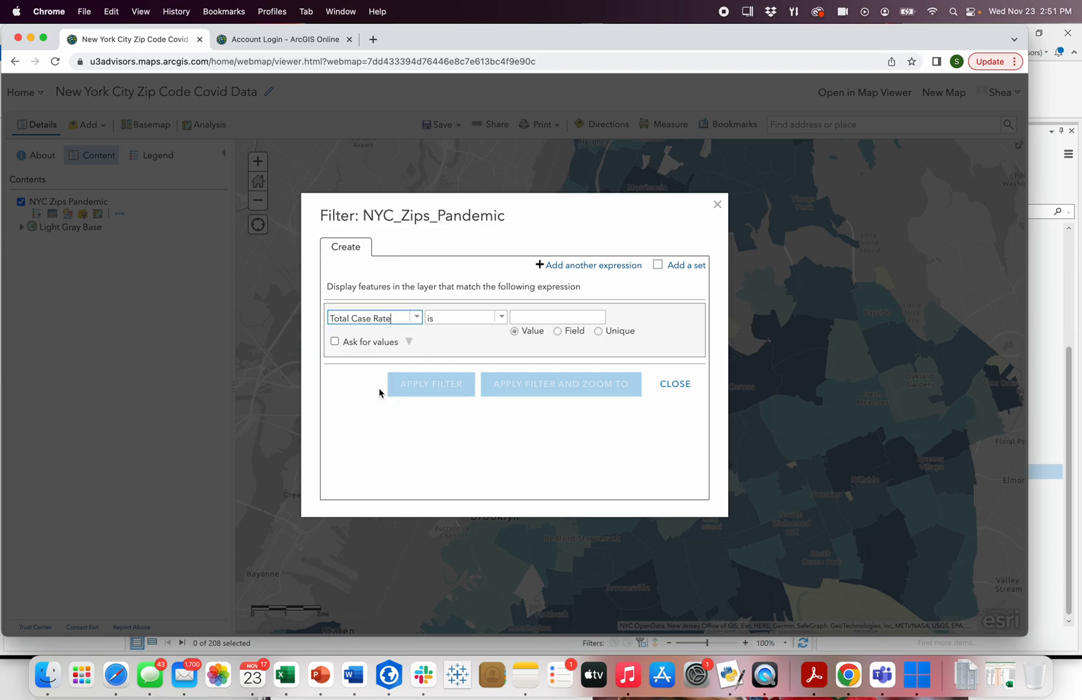
left_click(414, 317)
left_click(411, 344)
left_click(505, 320)
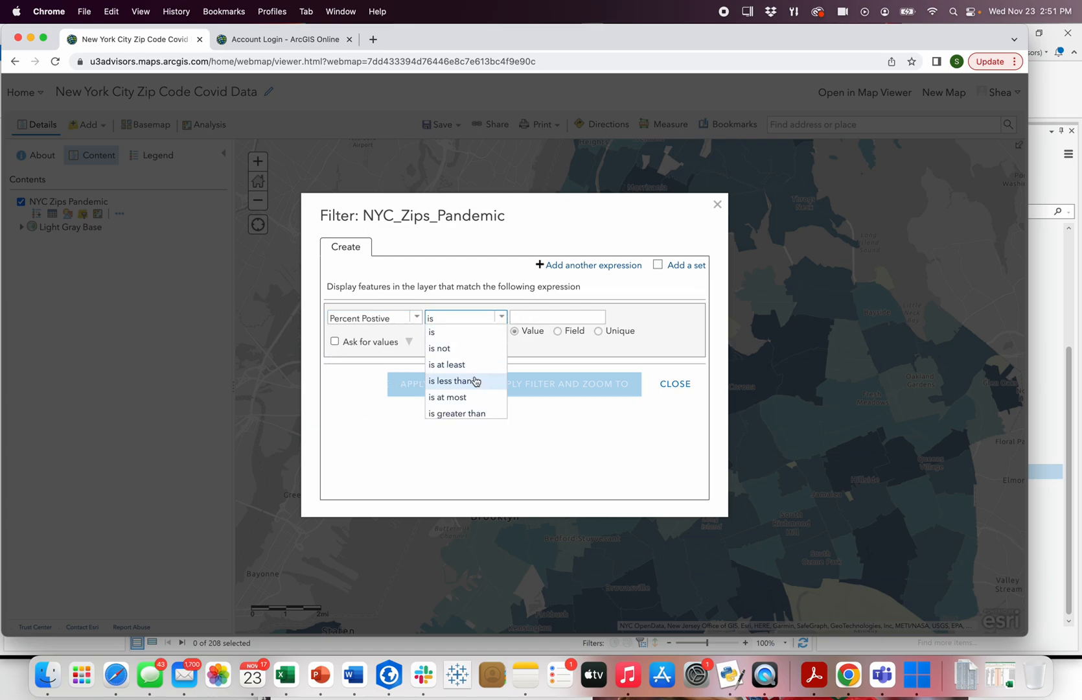
left_click(479, 413)
left_click(541, 316)
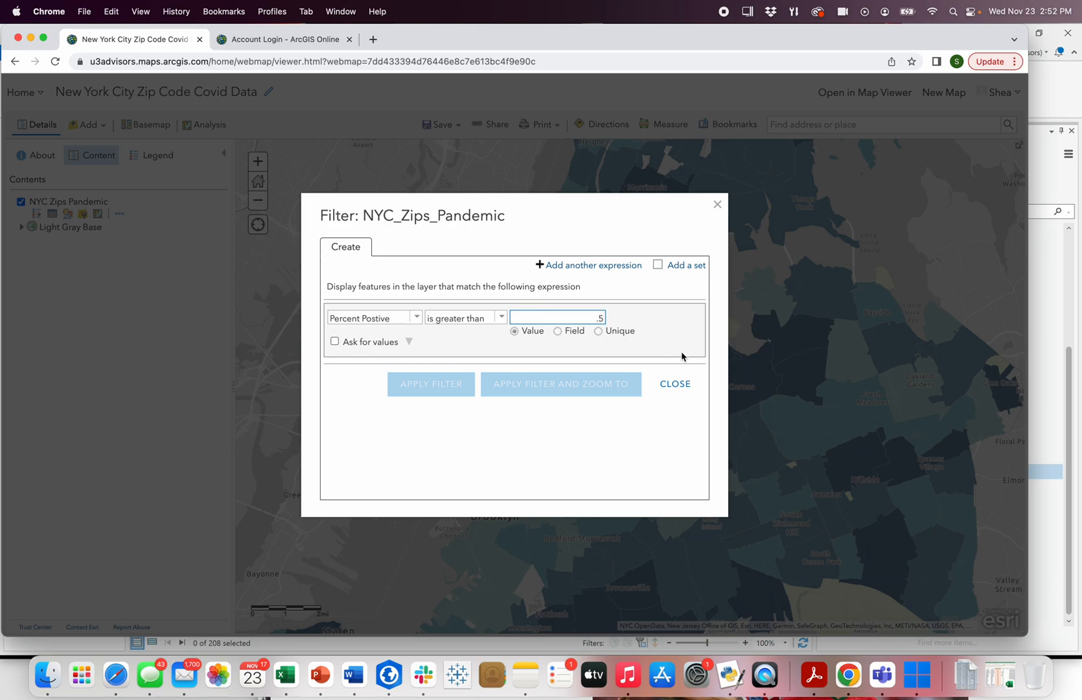
left_click(459, 392)
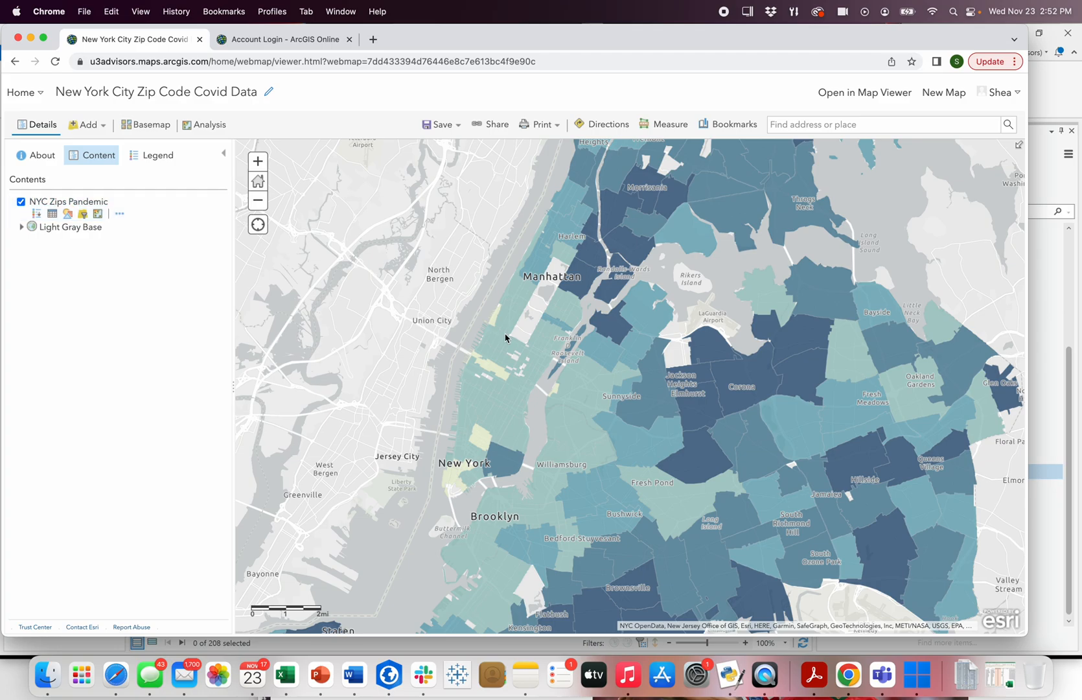
Check the attribute values in zip code 10011's pop-up, and remove the .5 Percent Postive filter from the layer.
left_click(492, 402)
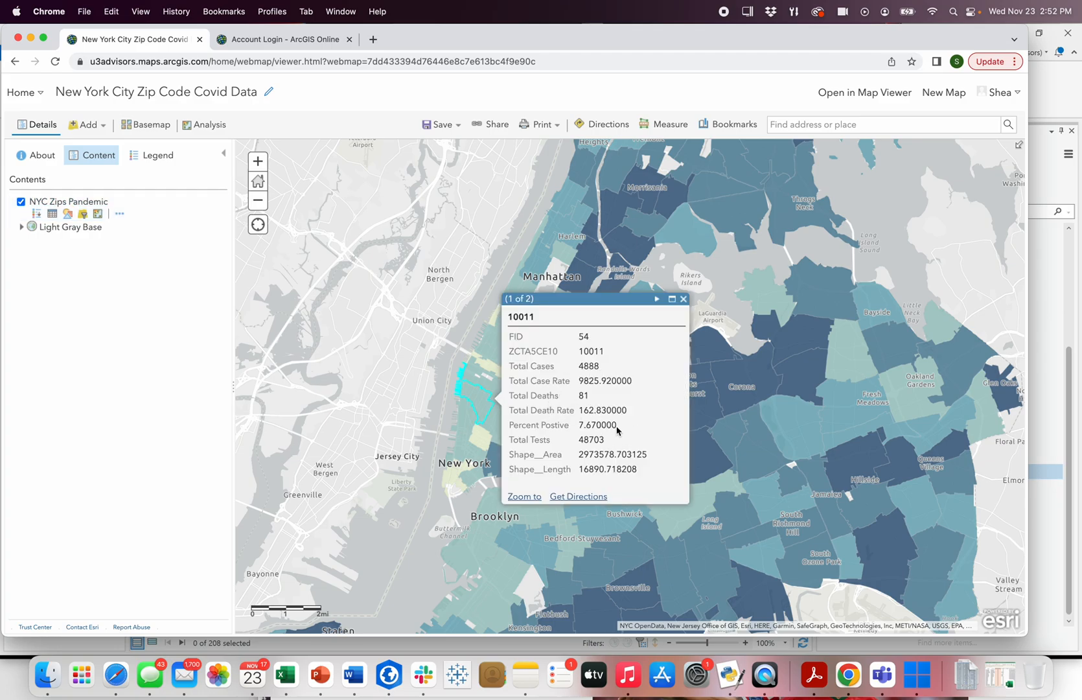
left_click(684, 299)
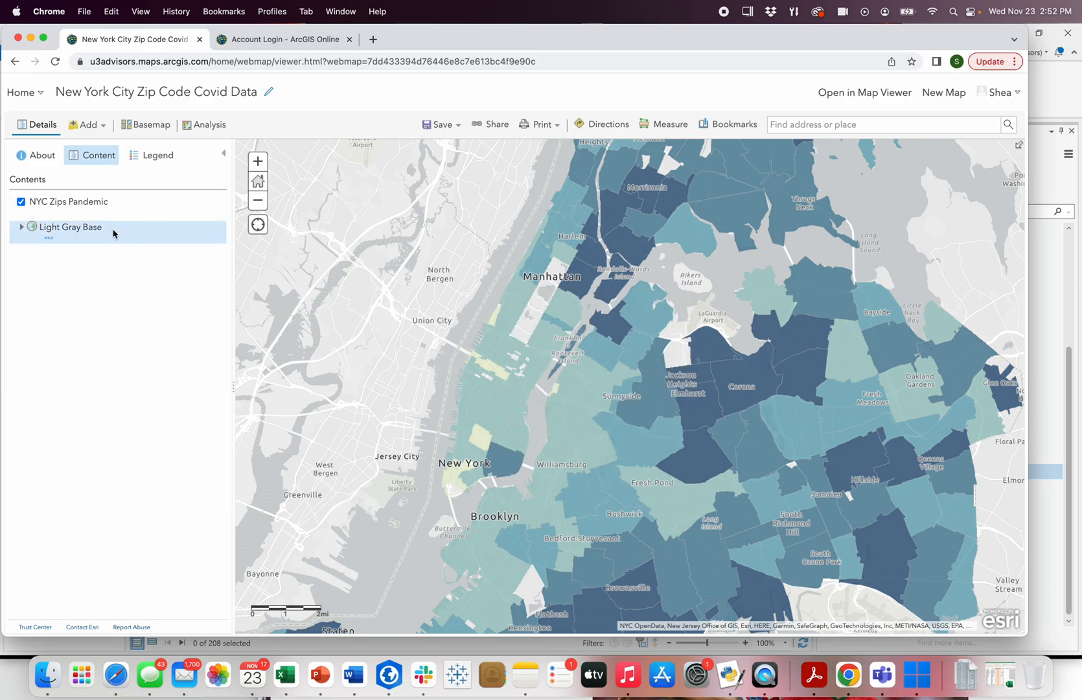
left_click(83, 216)
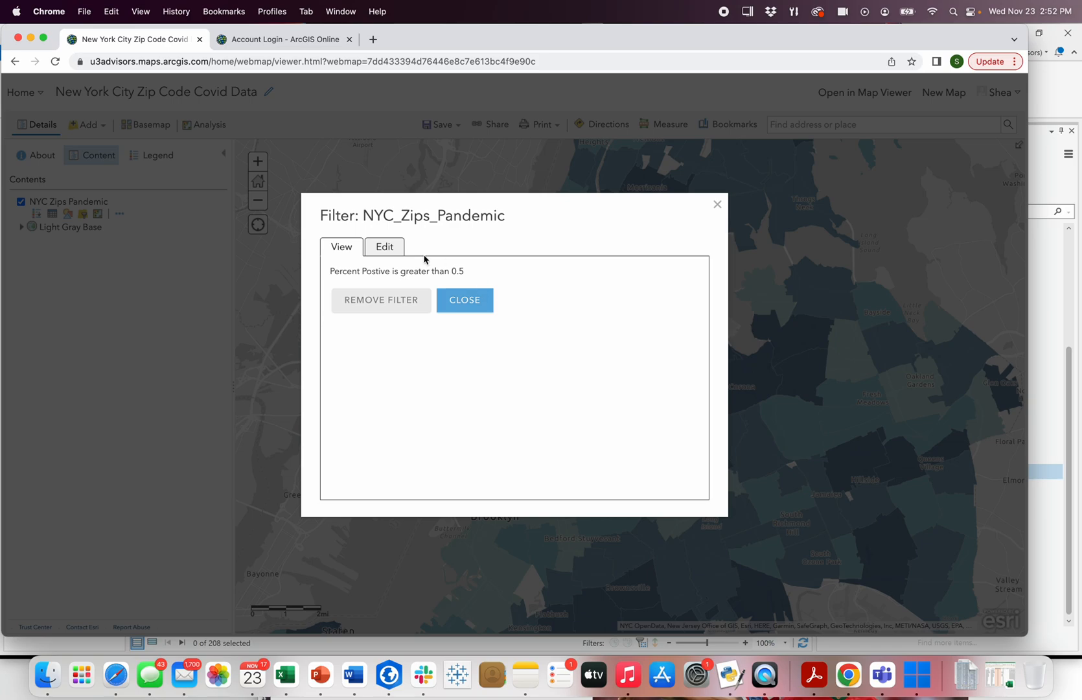
left_click(380, 300)
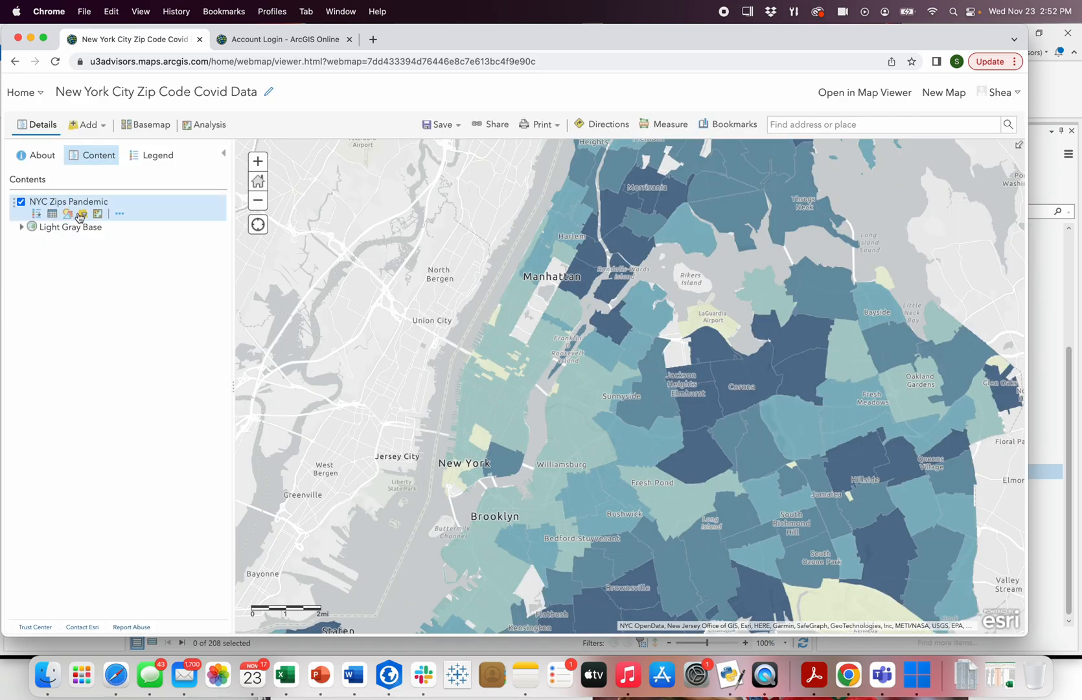
Try filtering the NYC Zips Pandemic layer to zip codes where Percent Postive is greater than 7.
left_click(83, 216)
left_click(417, 316)
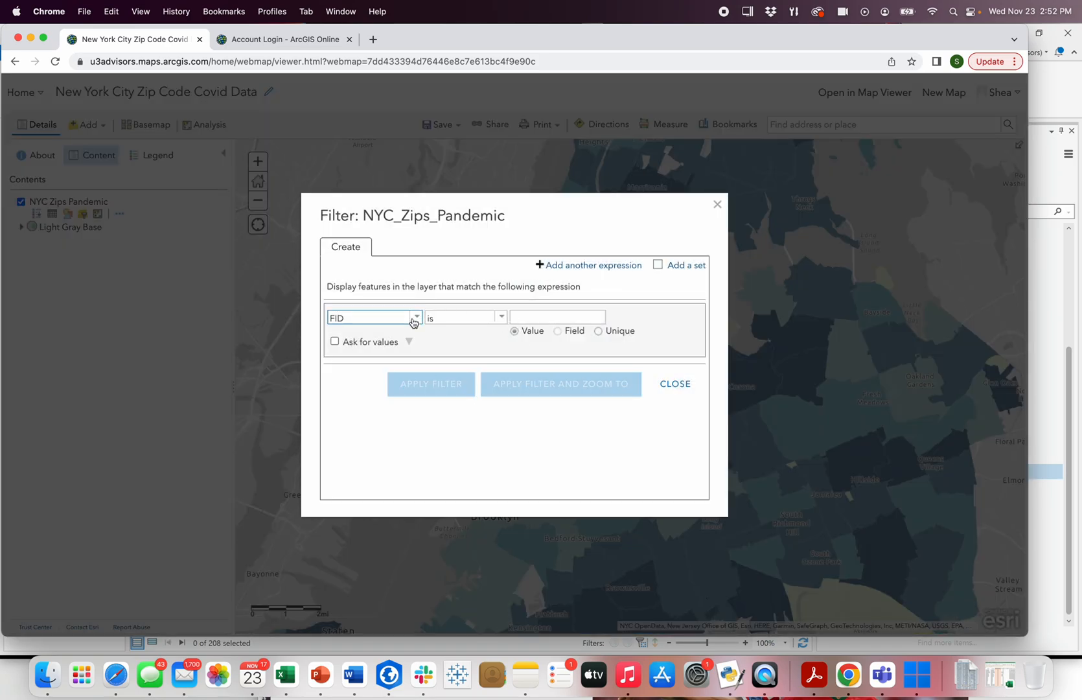
left_click(396, 352)
left_click(502, 317)
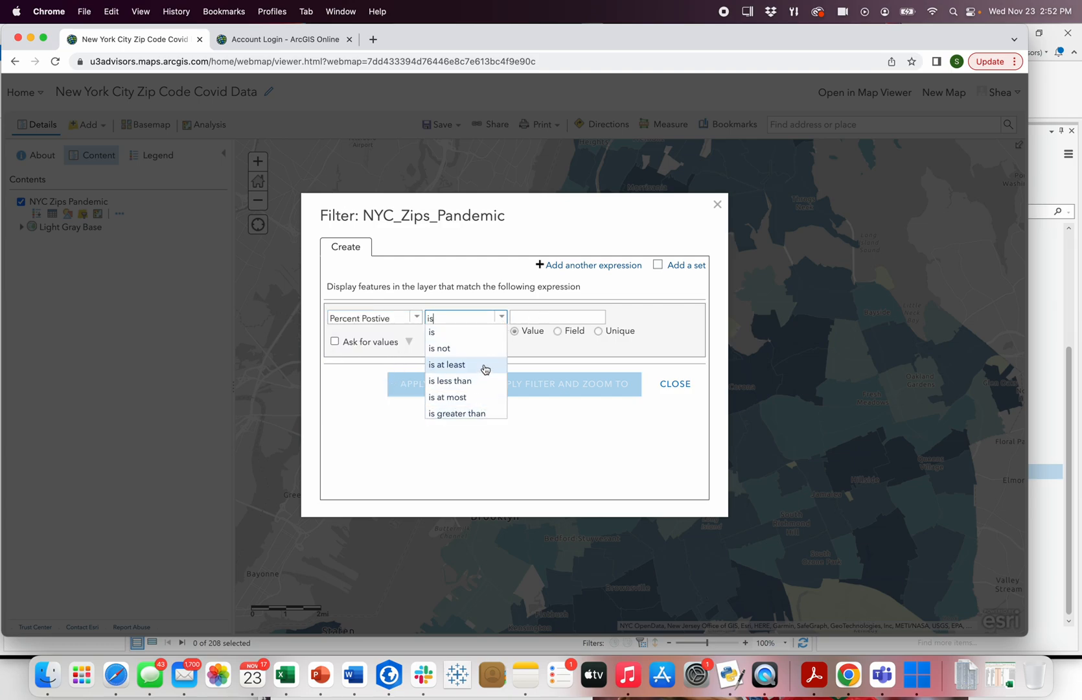
left_click(477, 413)
left_click(565, 317)
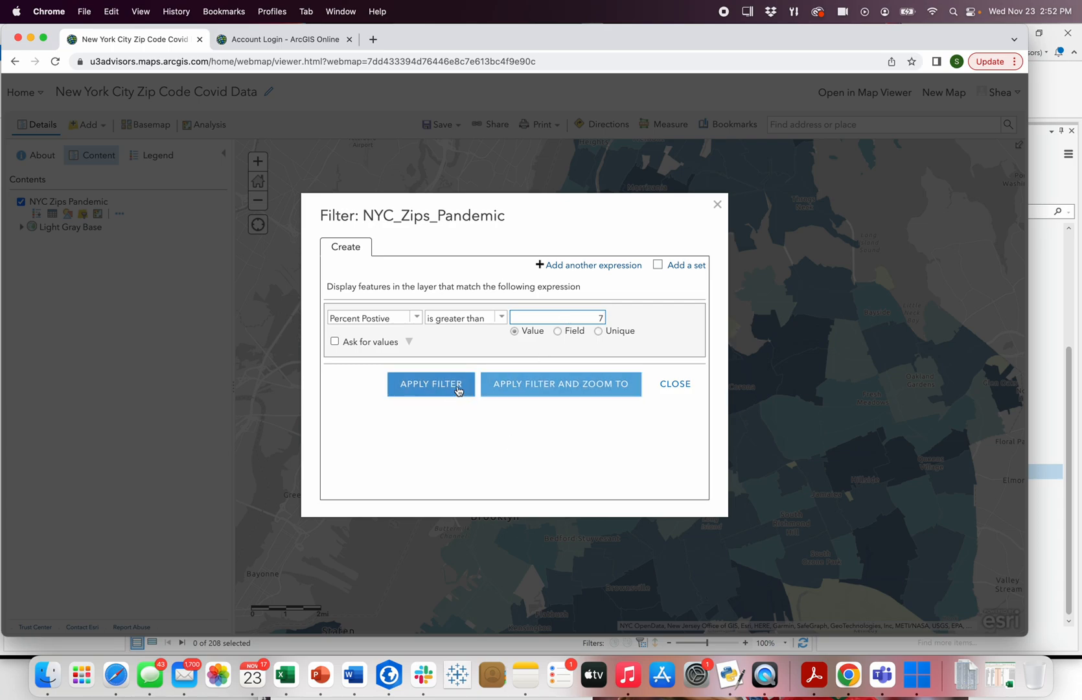
left_click(456, 388)
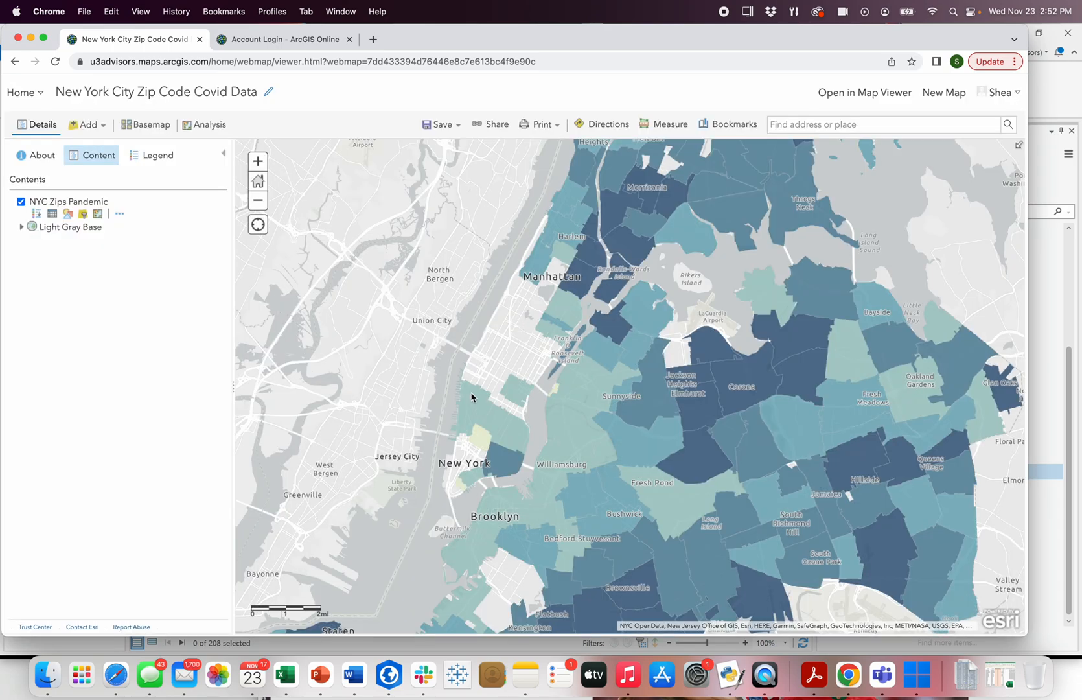
left_click_drag(452, 412, 397, 323)
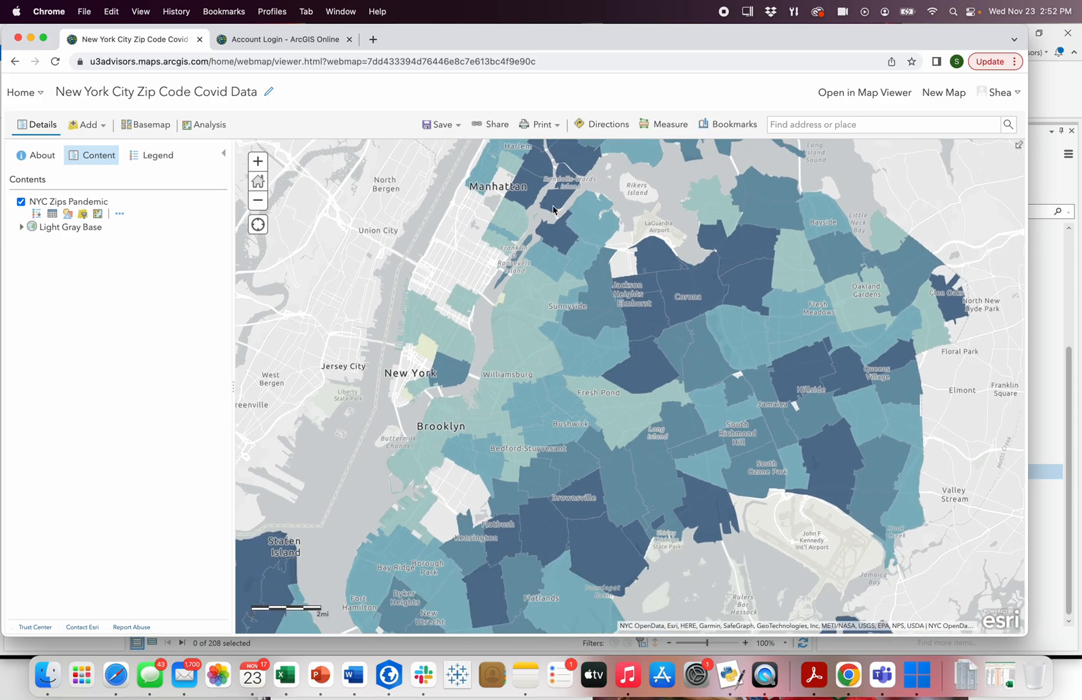
left_click_drag(611, 232, 620, 315)
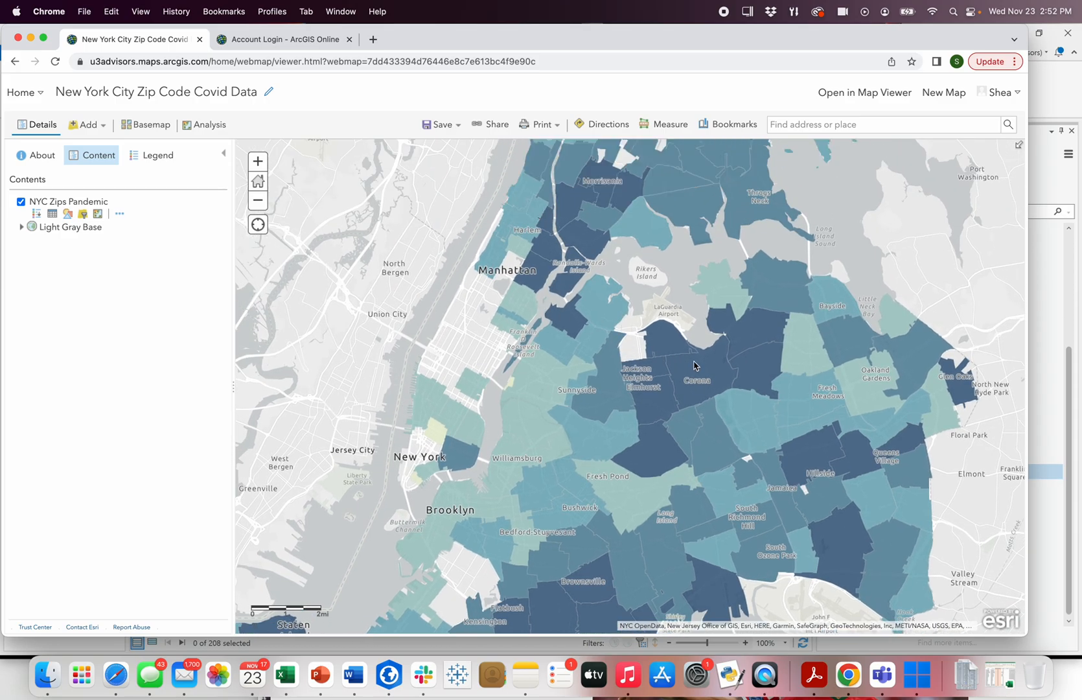
Remove the Percent Postive filter of 7 from the NYC Zips Pandemic layer.
left_click(82, 214)
left_click(454, 310)
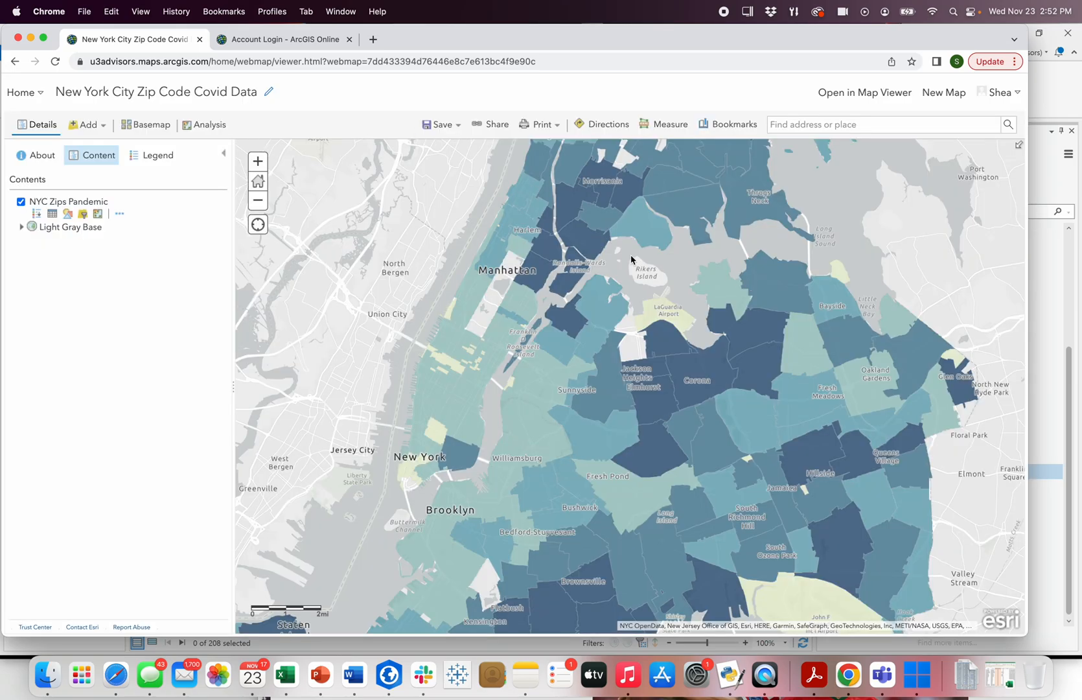
left_click(258, 200)
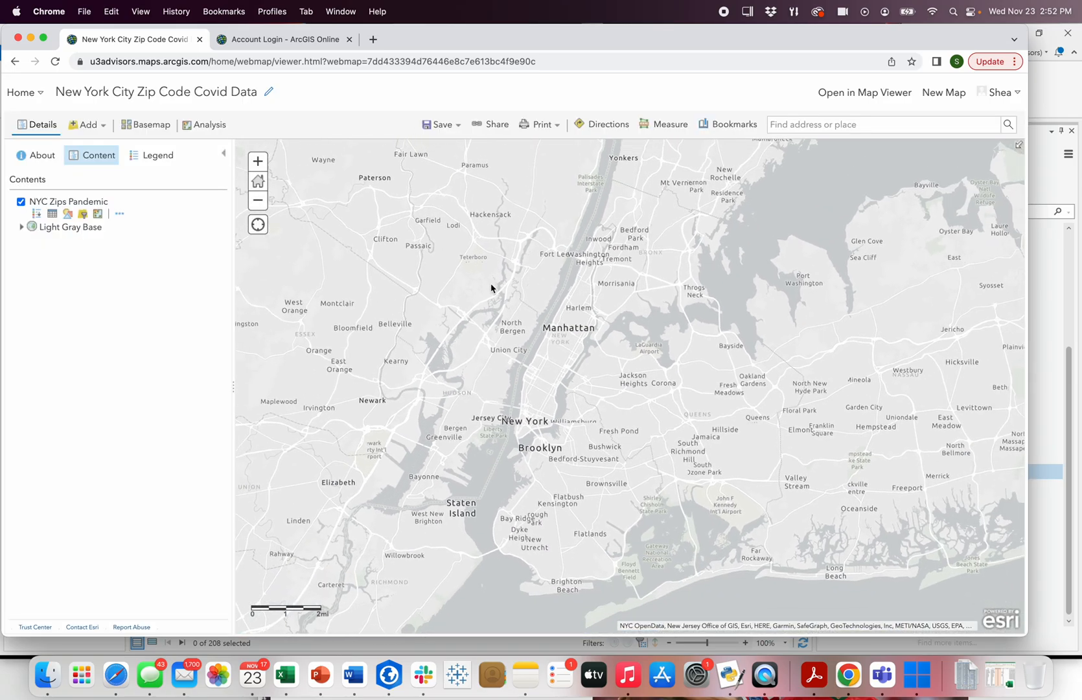
left_click_drag(401, 346, 415, 312)
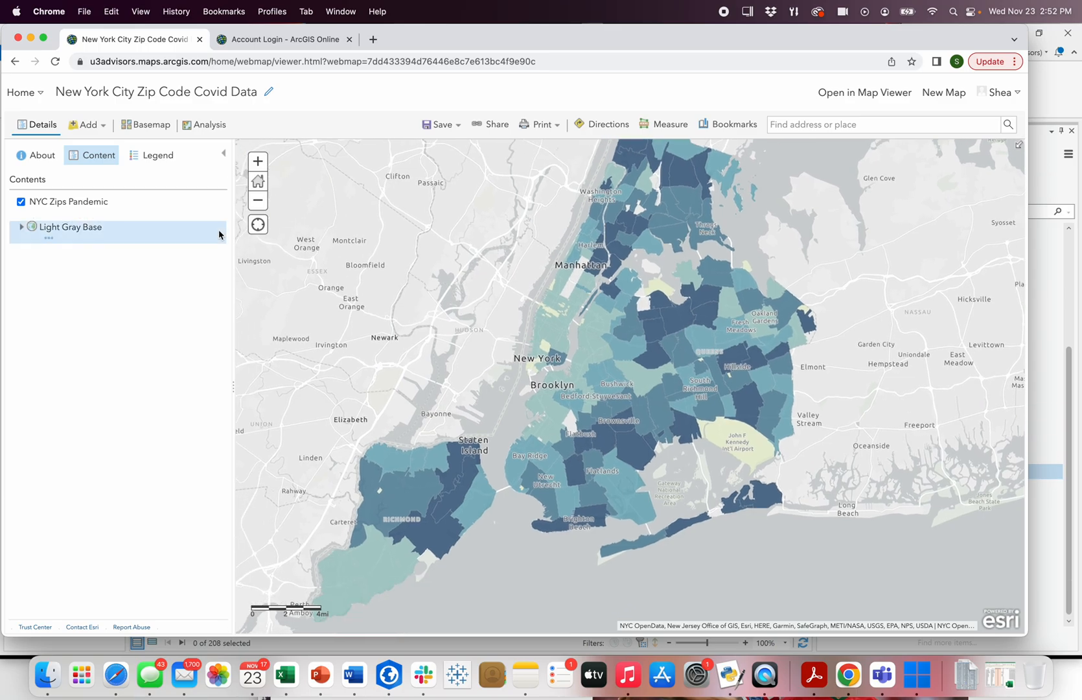
Review the NYC Zips Pandemic layer's additional options and examine the pop-up for zip code 10306 on Staten Island.
left_click(119, 215)
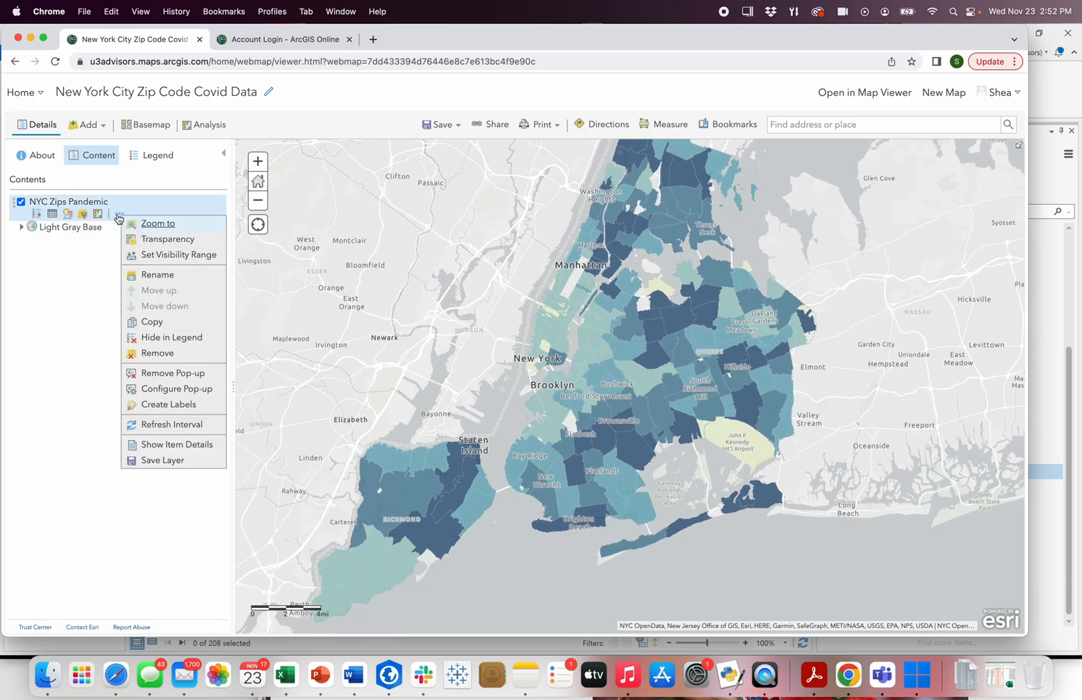
mouse_move(168, 246)
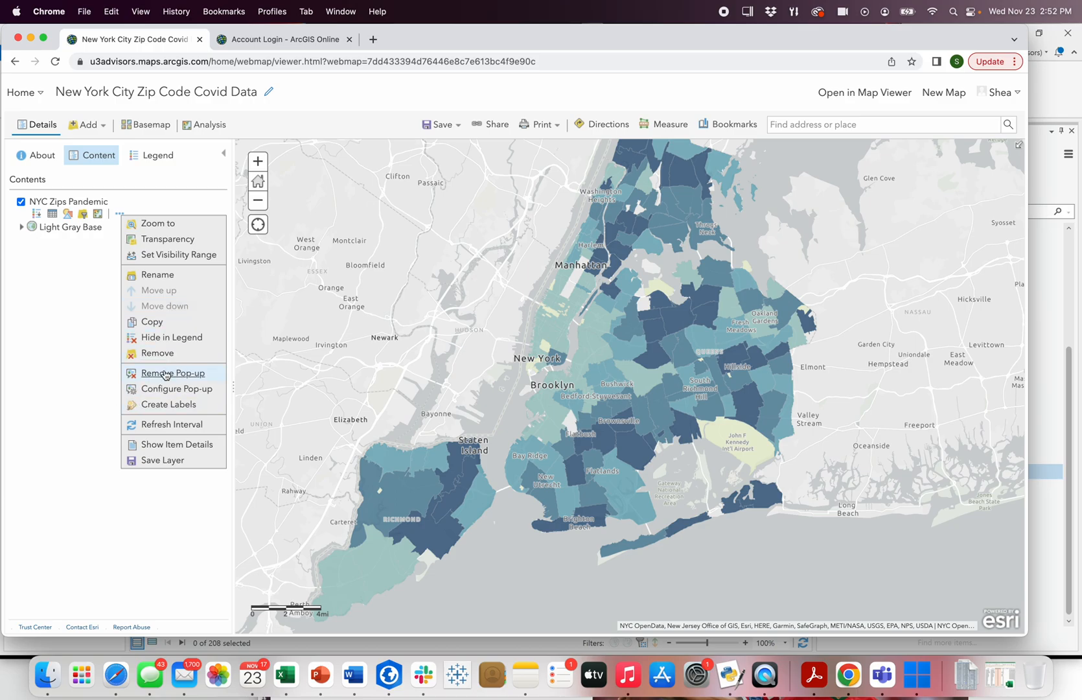
left_click(86, 392)
left_click(445, 538)
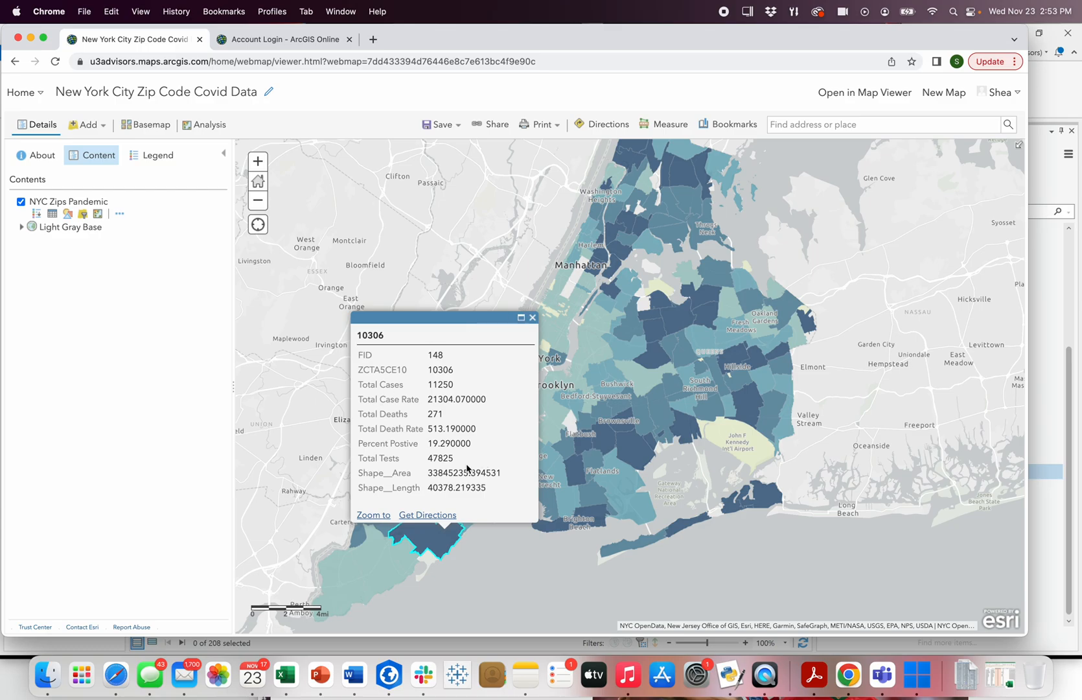
left_click(534, 319)
Start configuring the NYC Zips Pandemic layer's pop-up and set its title to Zip Code: {ZCTA5CE10}.
left_click(119, 214)
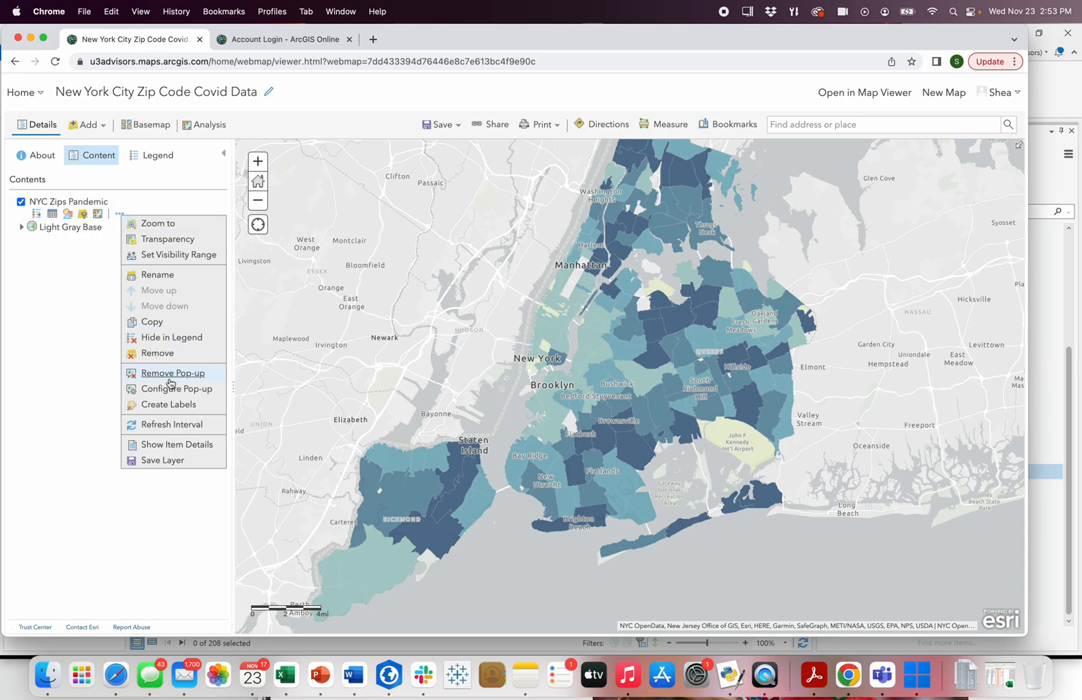
left_click(148, 389)
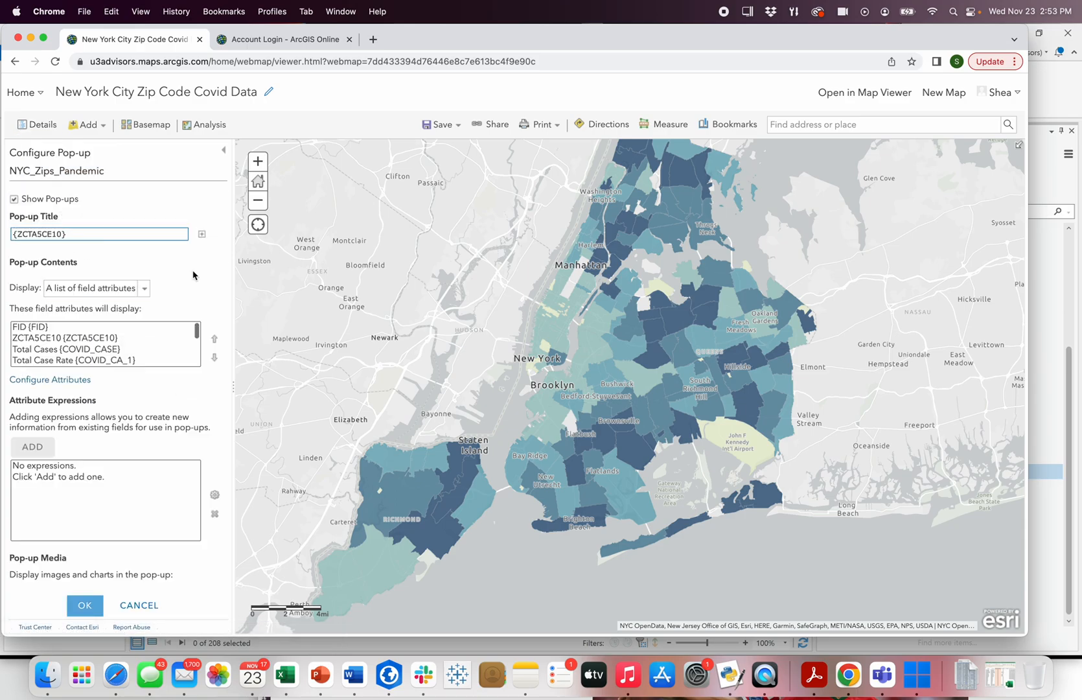
type("Zip Code:")
left_click(146, 288)
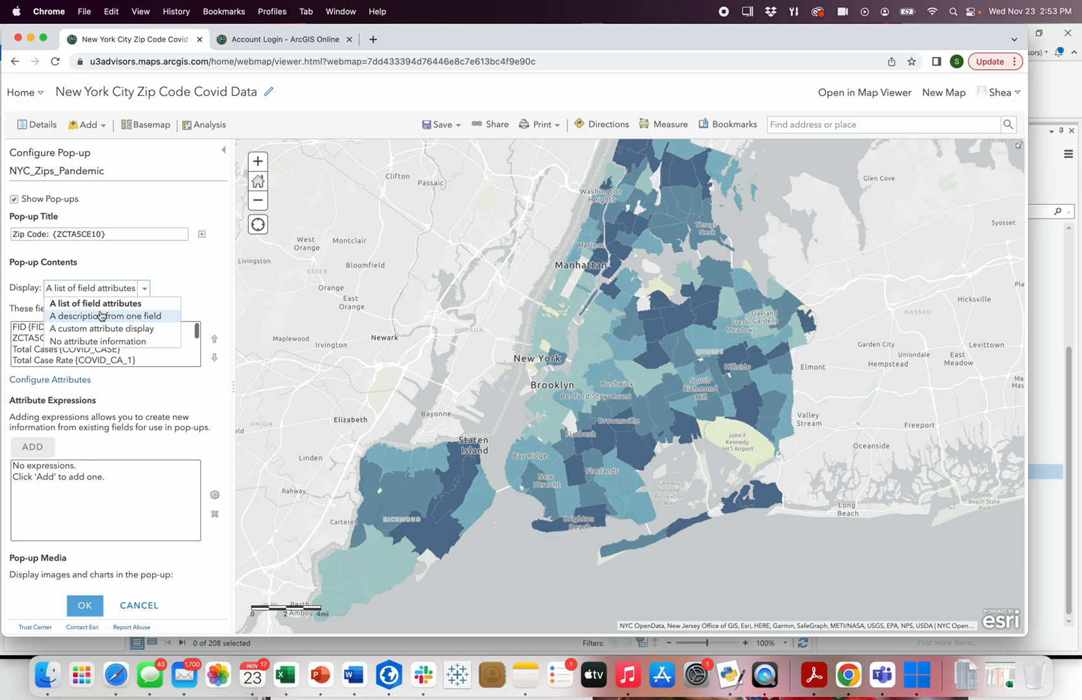
left_click(123, 393)
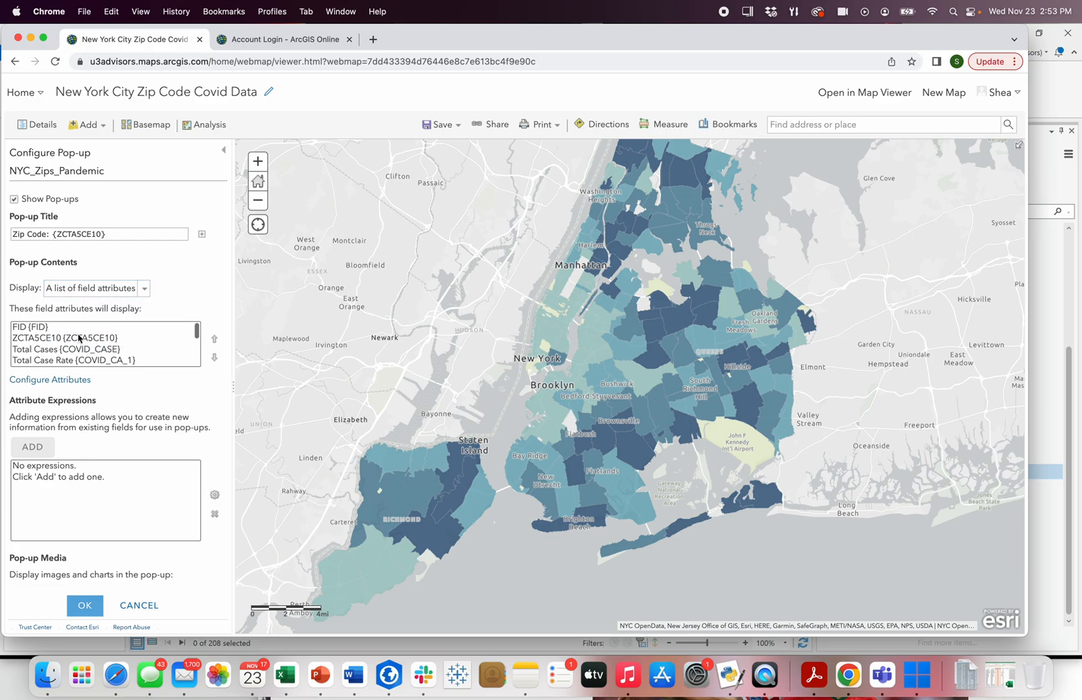
Review the pop-up's field attributes and hide the FID and ZCTA5CE10 fields.
left_click(67, 381)
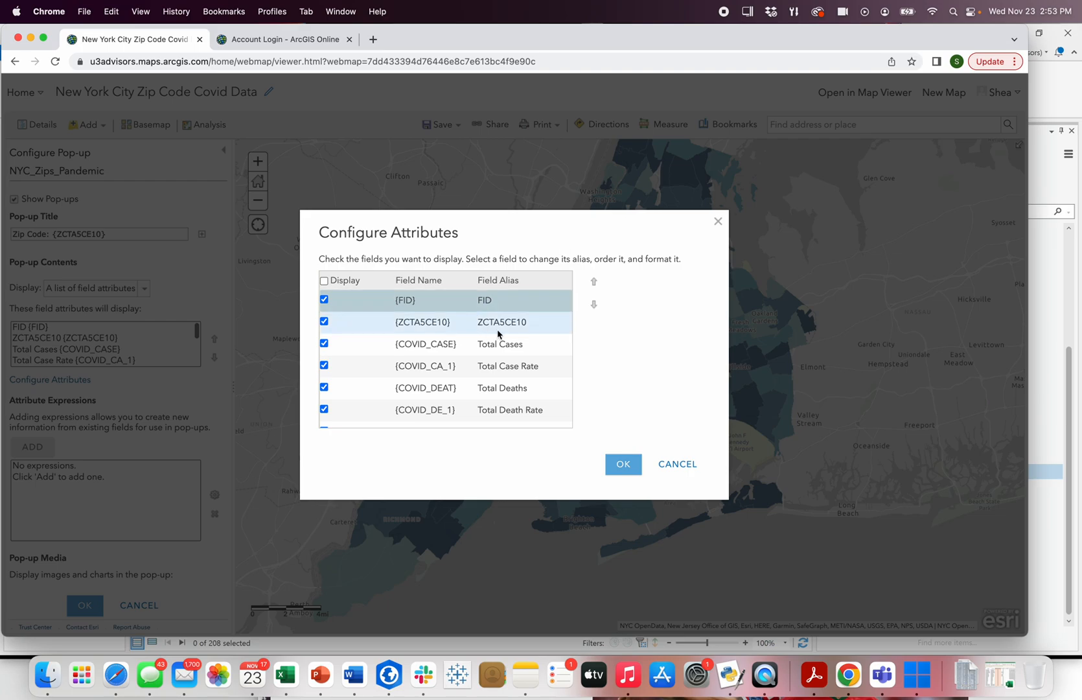
left_click(420, 330)
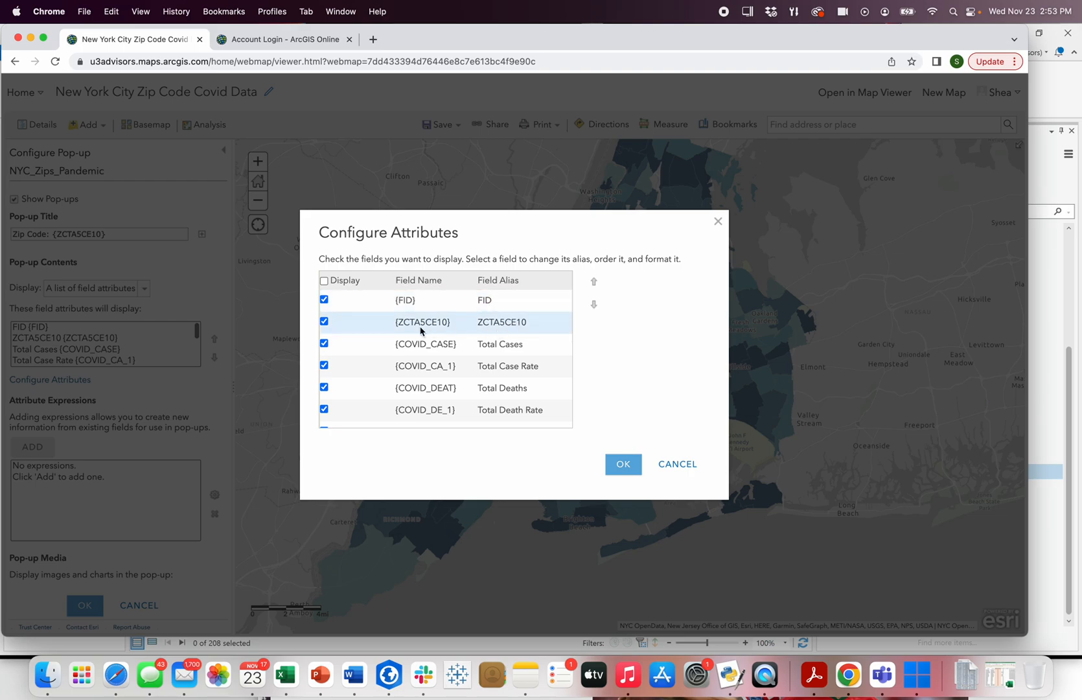
left_click(532, 332)
left_click(636, 372)
scroll(495, 371, "down", 3)
scroll(495, 370, "up", 3)
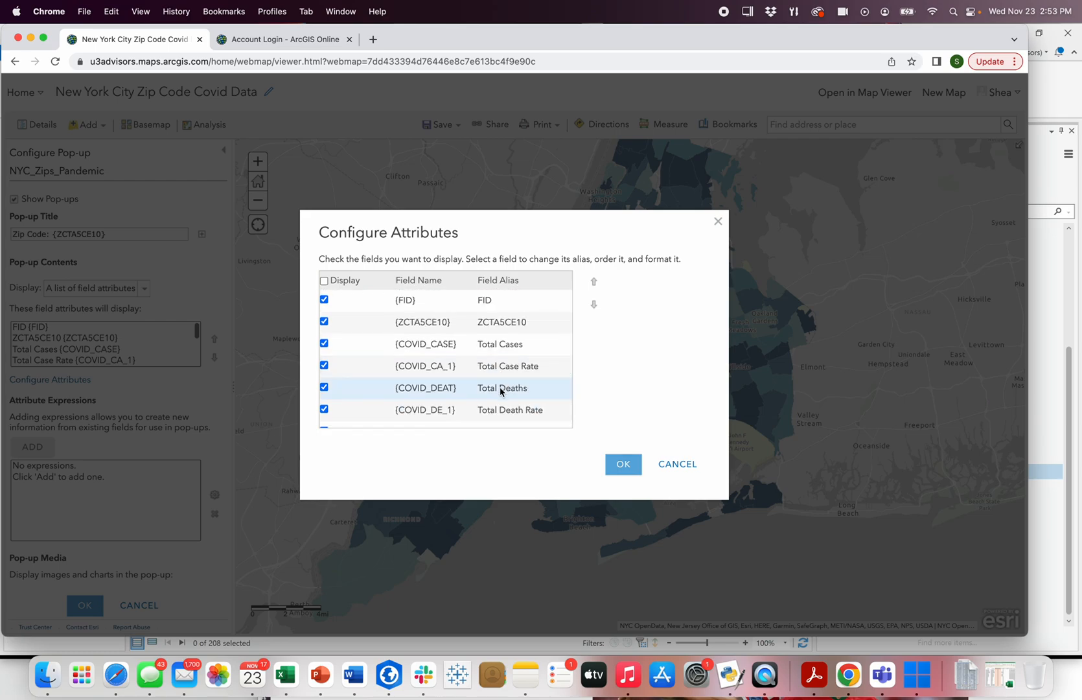
left_click(502, 388)
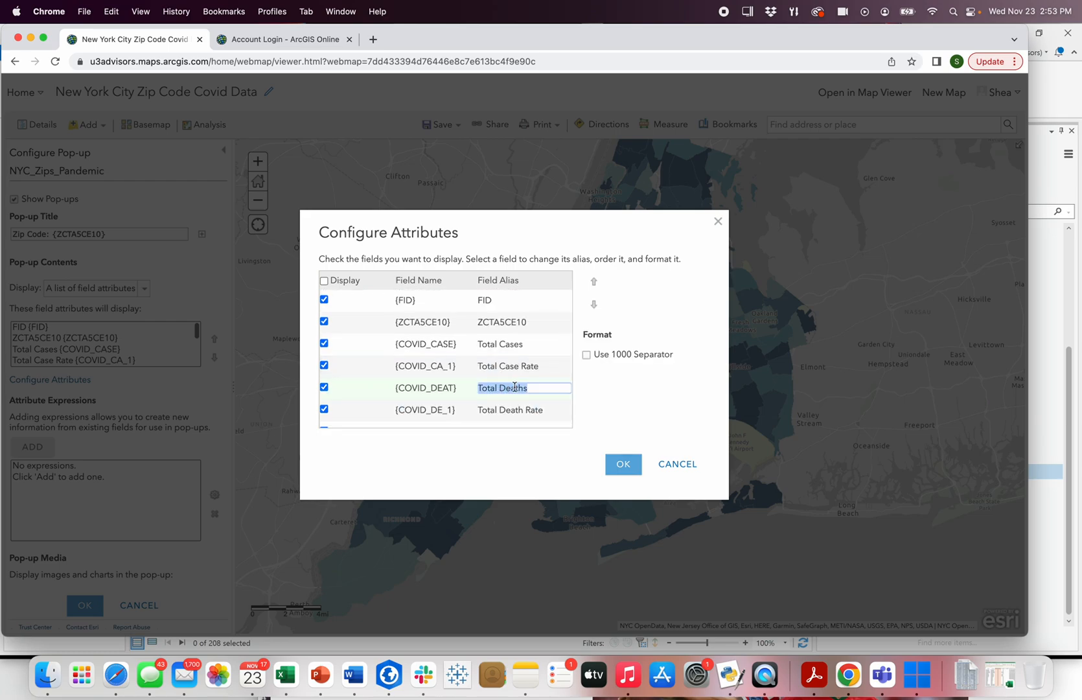
left_click(325, 300)
left_click(324, 322)
Use a 1000 separator for Total Cases, and format Total Case Rate with 0 decimal places and a 1000 separator.
left_click(520, 345)
left_click(587, 355)
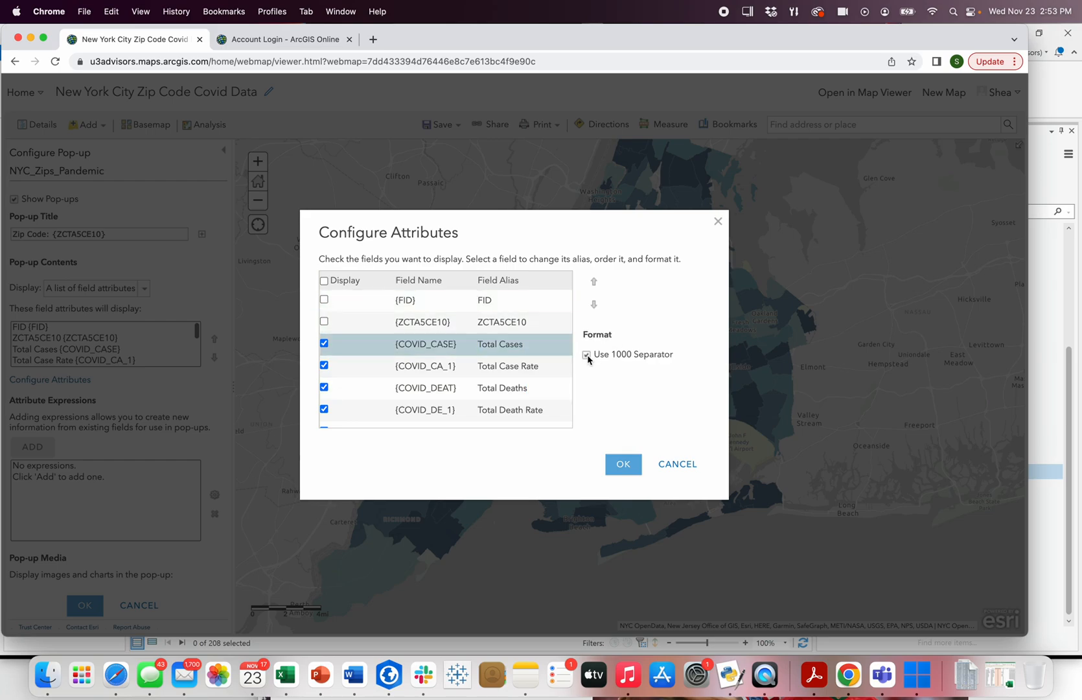
left_click(520, 366)
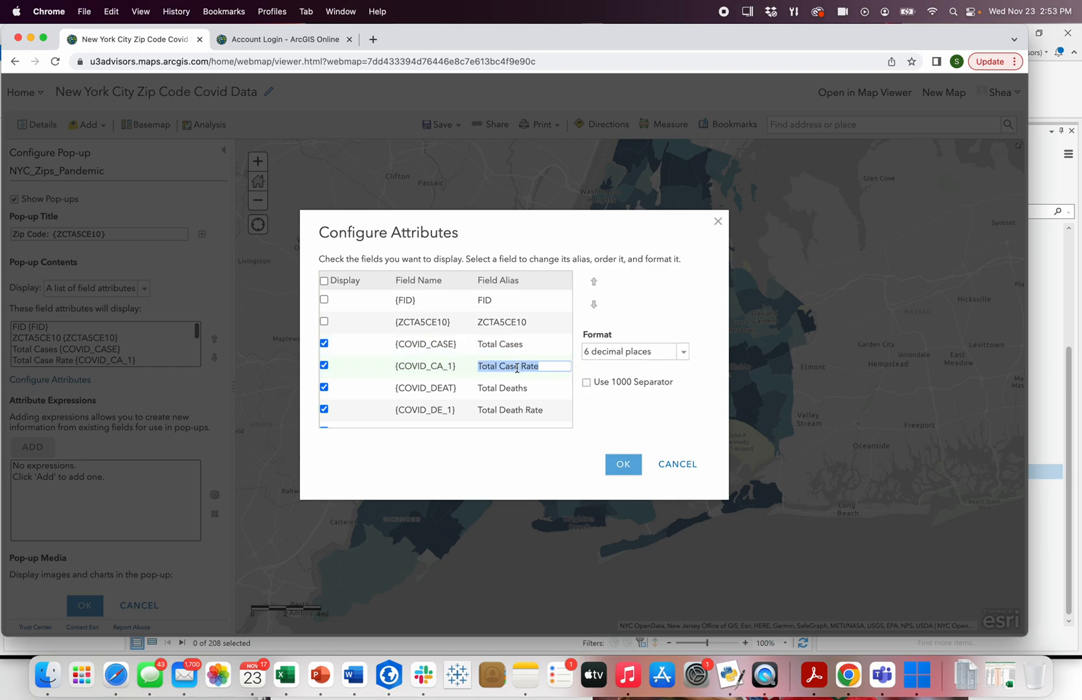
left_click(681, 350)
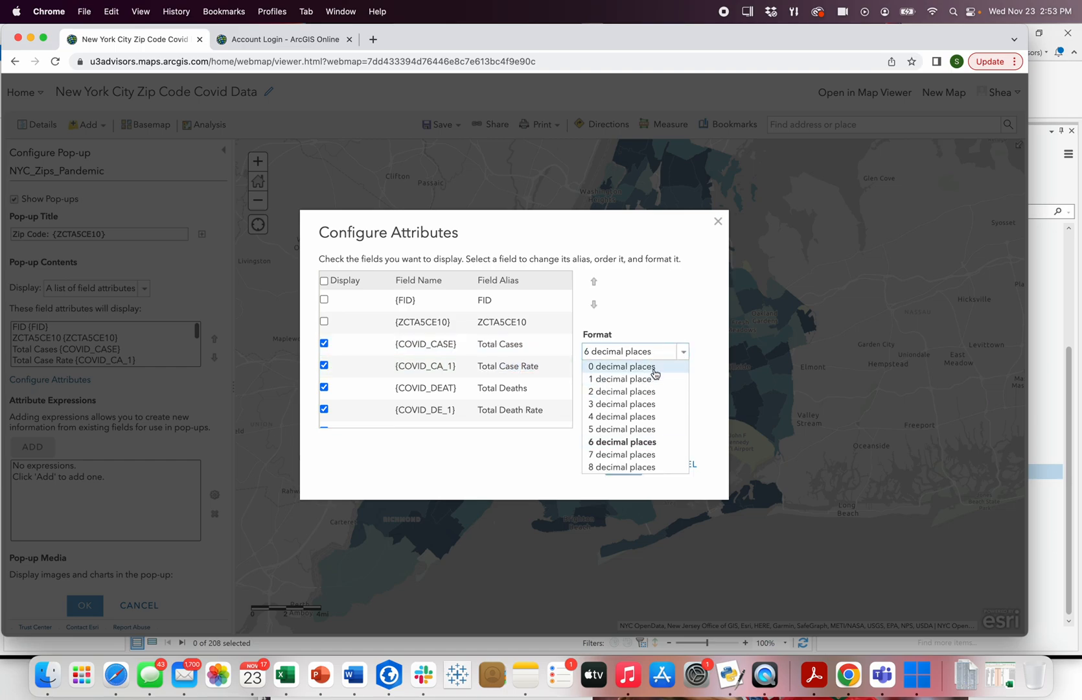
left_click(654, 367)
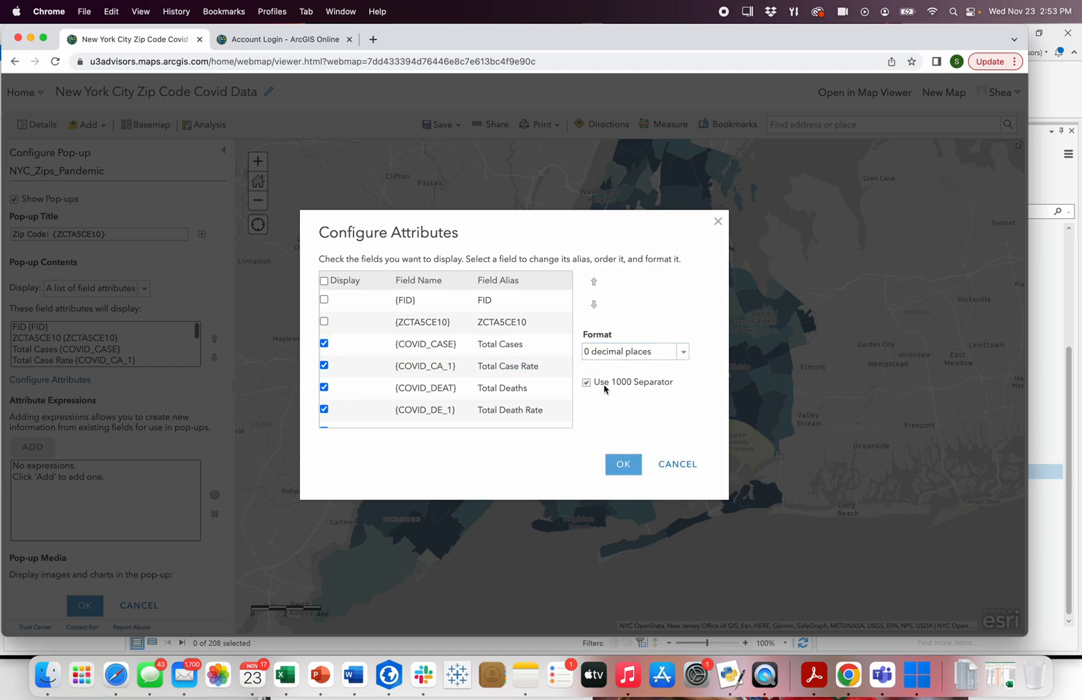
Use a 1000 separator for Total Deaths and set Total Death Rate to 0 decimal places.
left_click(537, 395)
scroll(512, 379, "down", 3)
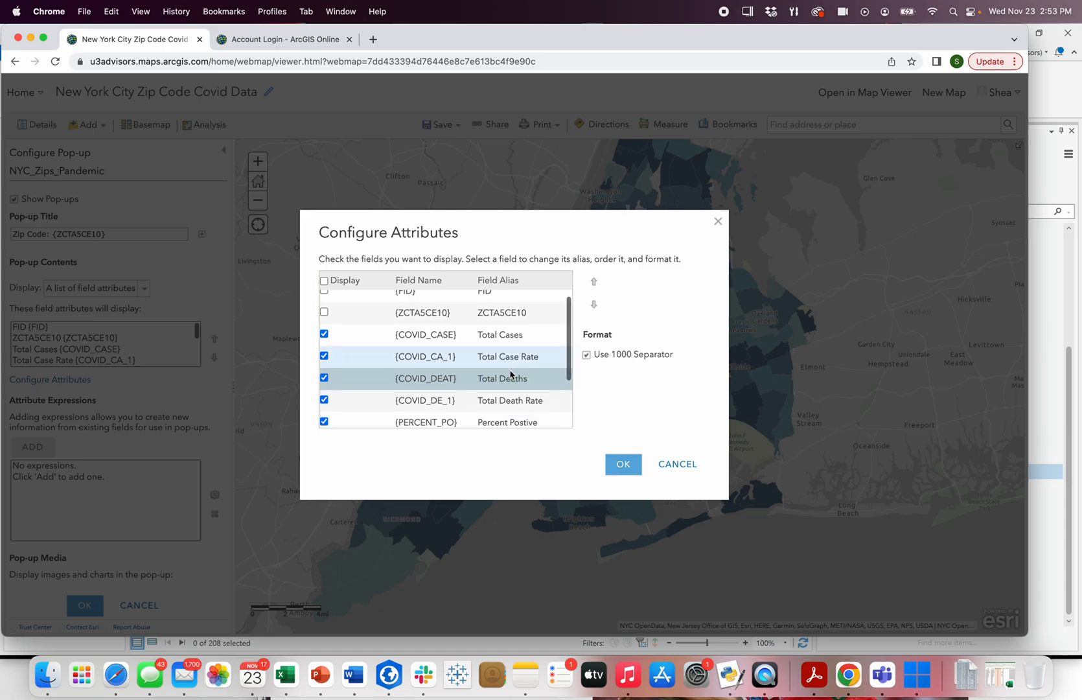
left_click(536, 357)
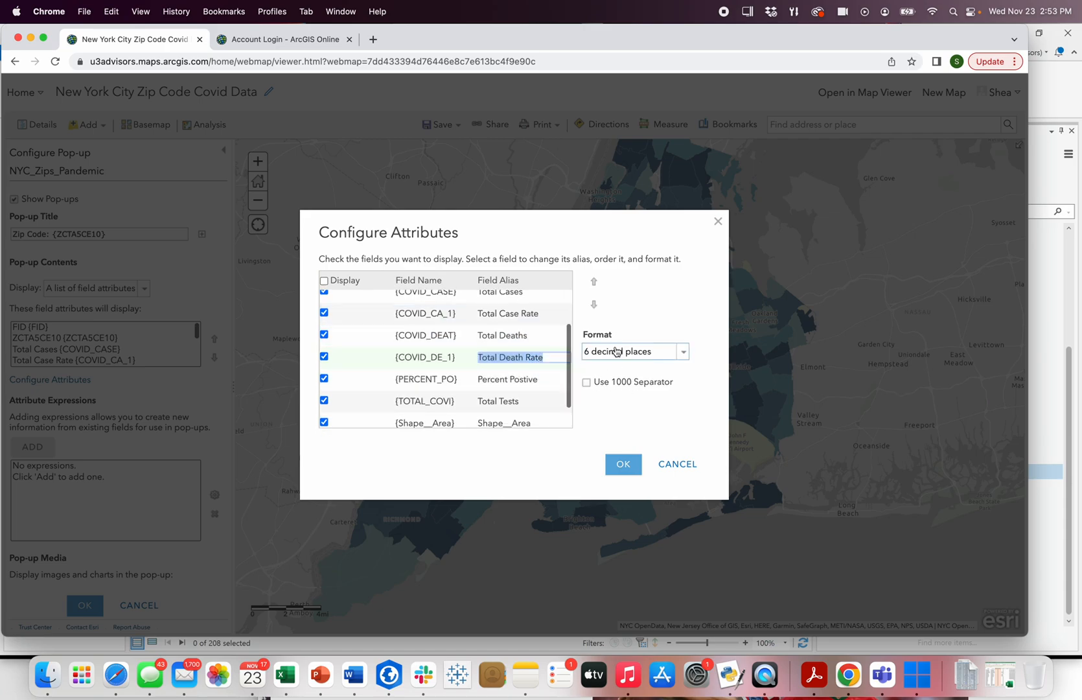
left_click(679, 352)
left_click(662, 367)
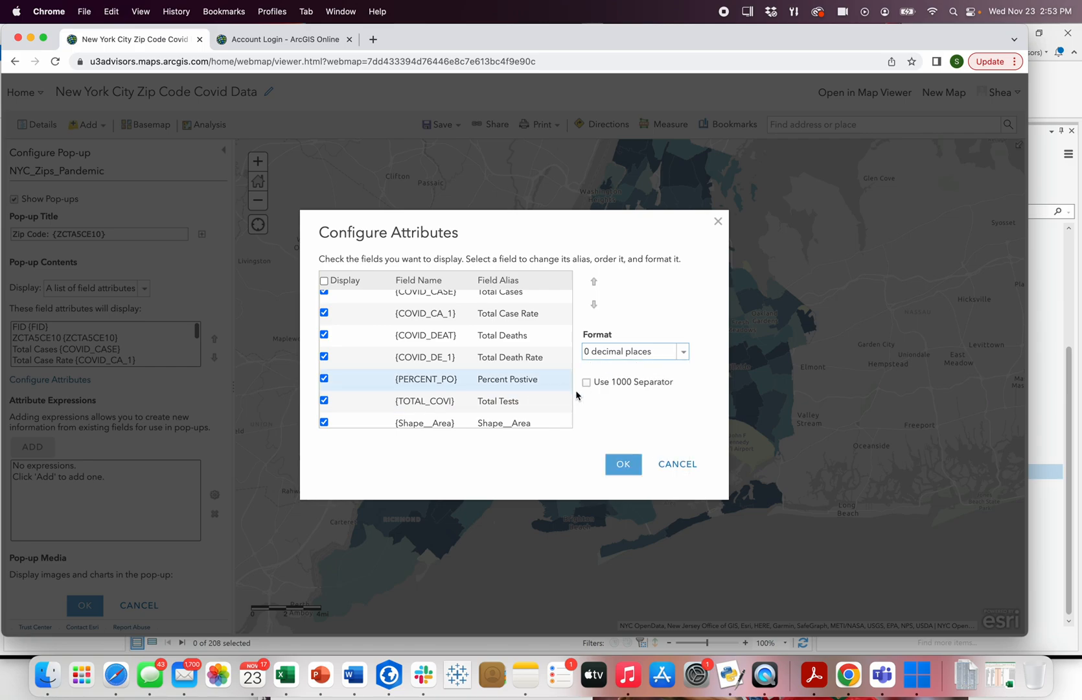
Set Percent Postive to 1 decimal place and use a 1000 separator for Total Tests.
left_click(540, 377)
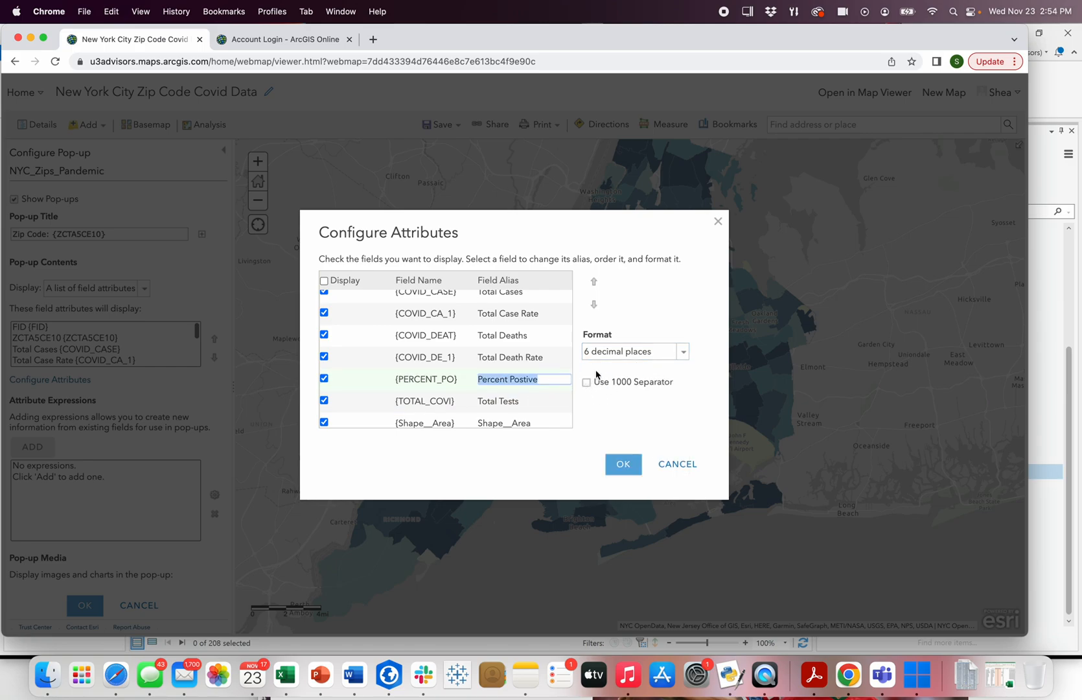
left_click(683, 352)
left_click(682, 351)
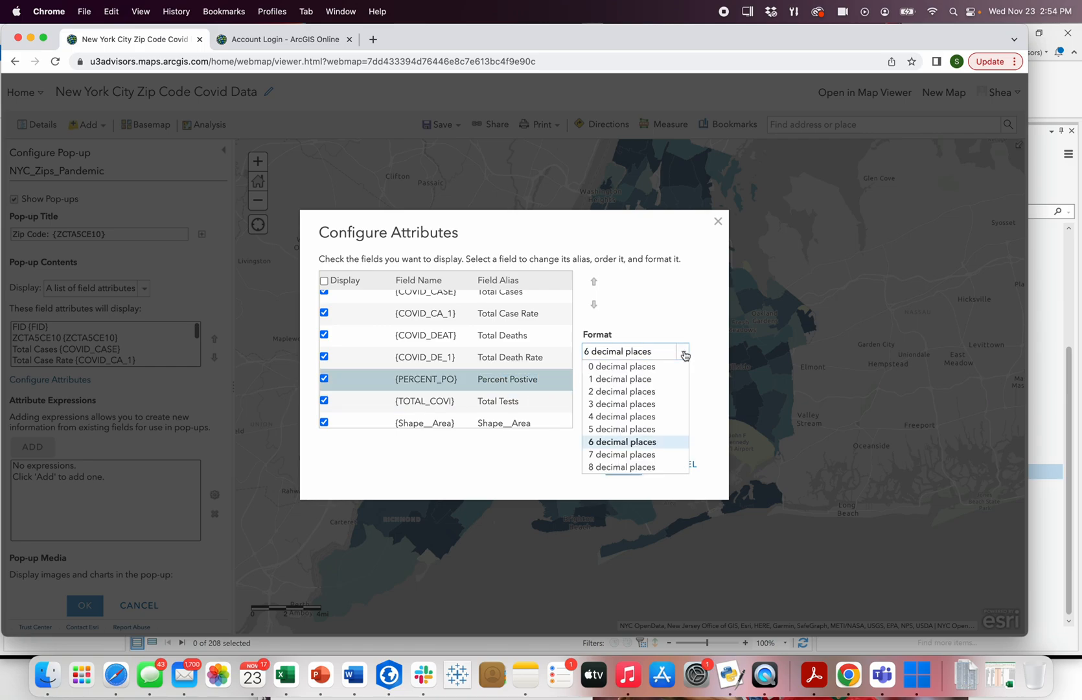
left_click(640, 380)
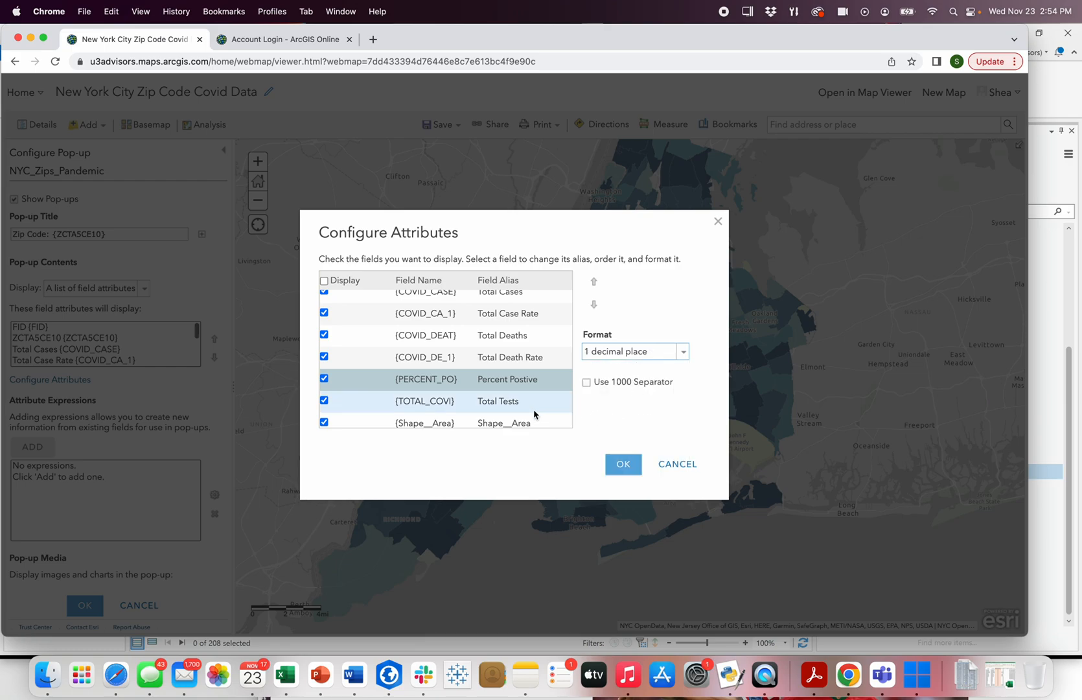
left_click(536, 402)
left_click(635, 355)
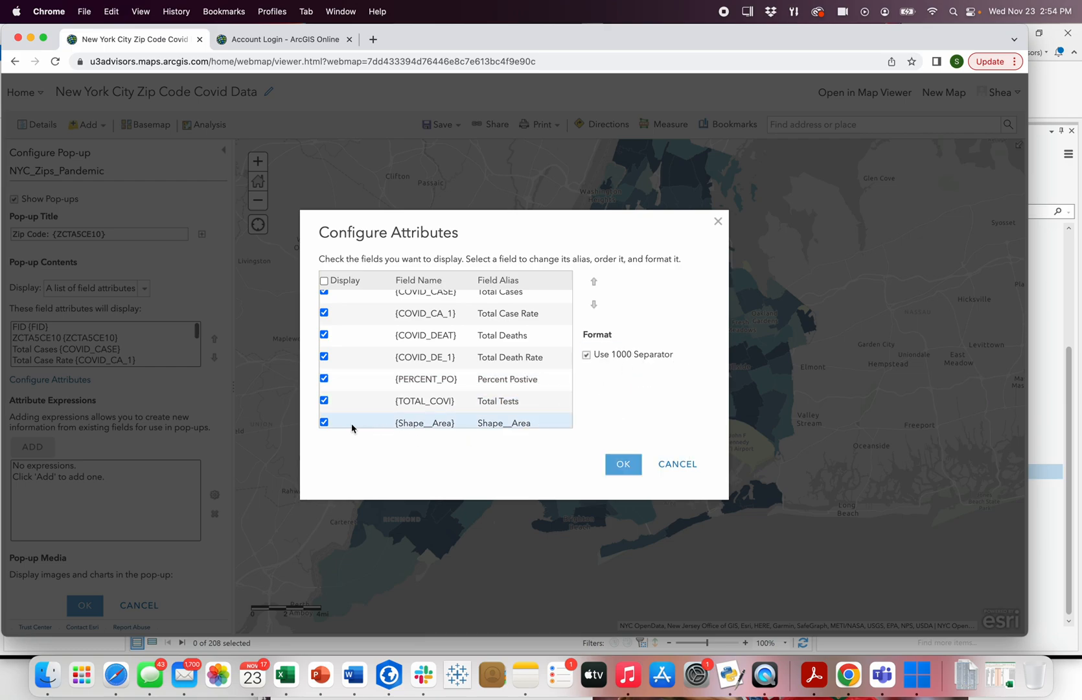
Hide the Shape__Area and Shape__Length fields from the pop-up.
left_click(324, 422)
scroll(334, 405, "down", 1)
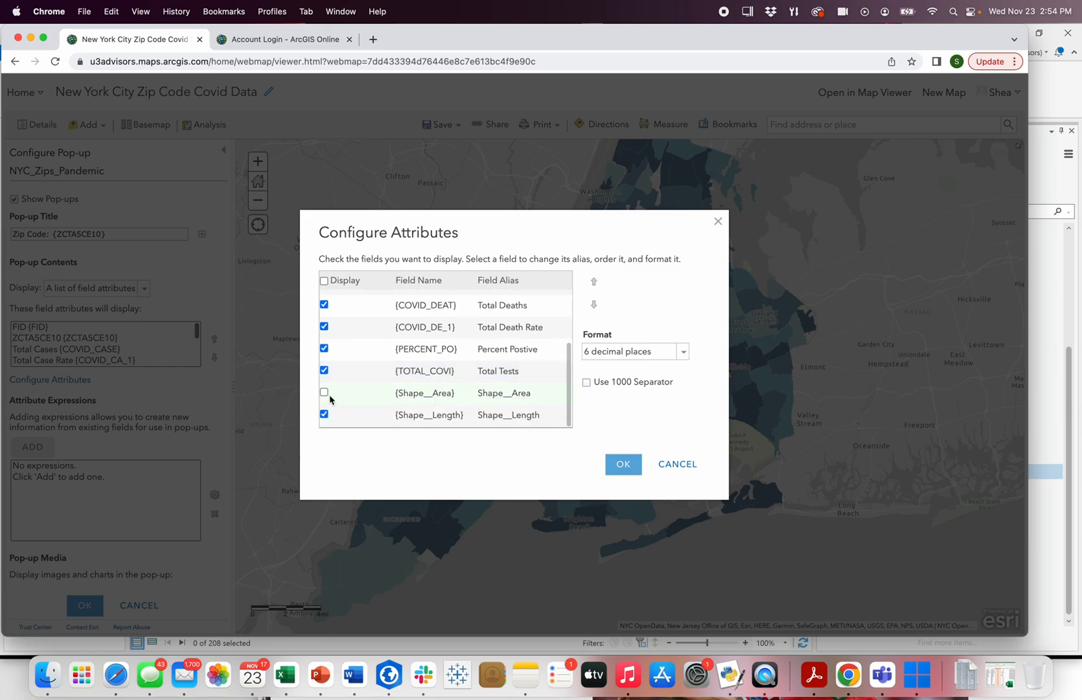
left_click(324, 415)
scroll(434, 382, "up", 3)
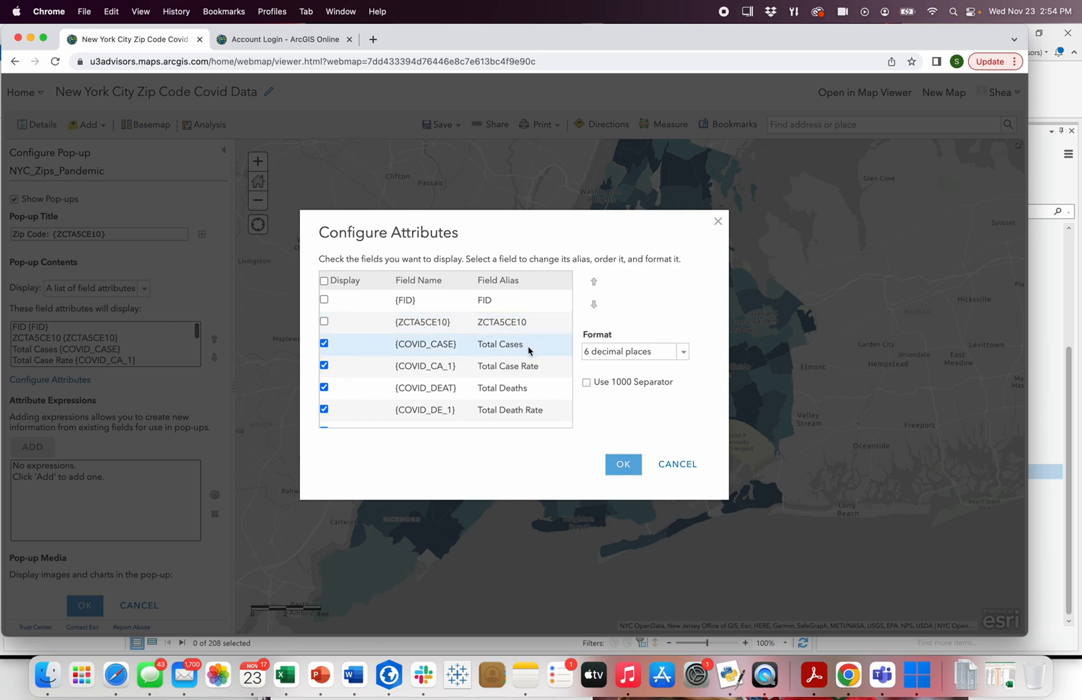
Change the Total Cases alias to Total Covid Cases and apply the attribute and pop-up configuration.
left_click(504, 346)
left_click(499, 344)
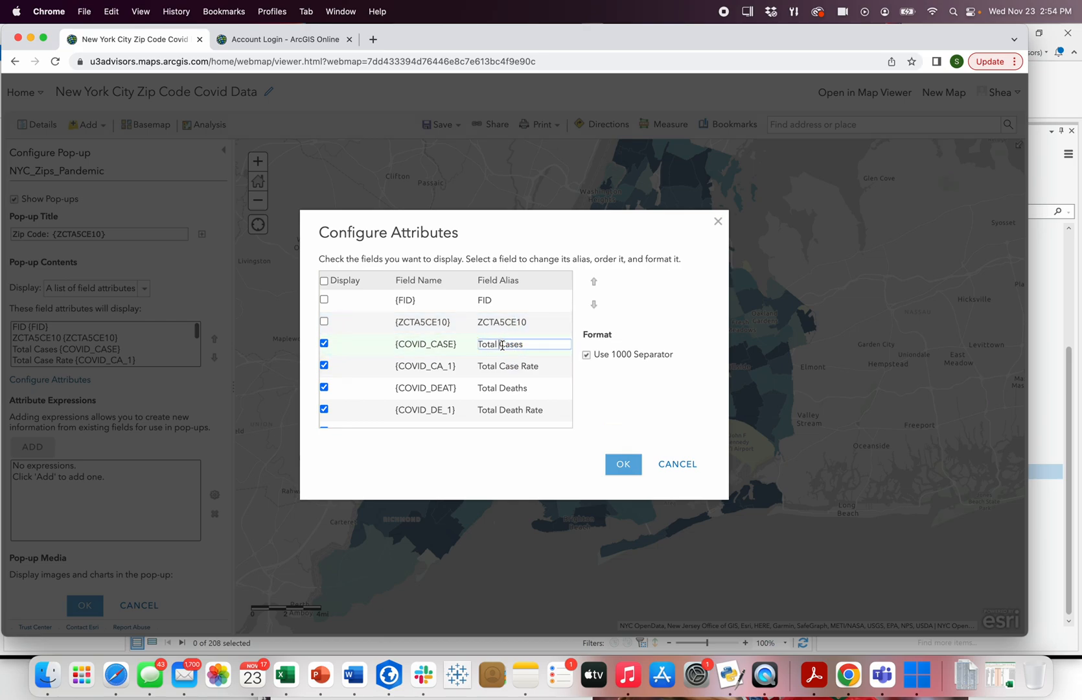
type("Covid")
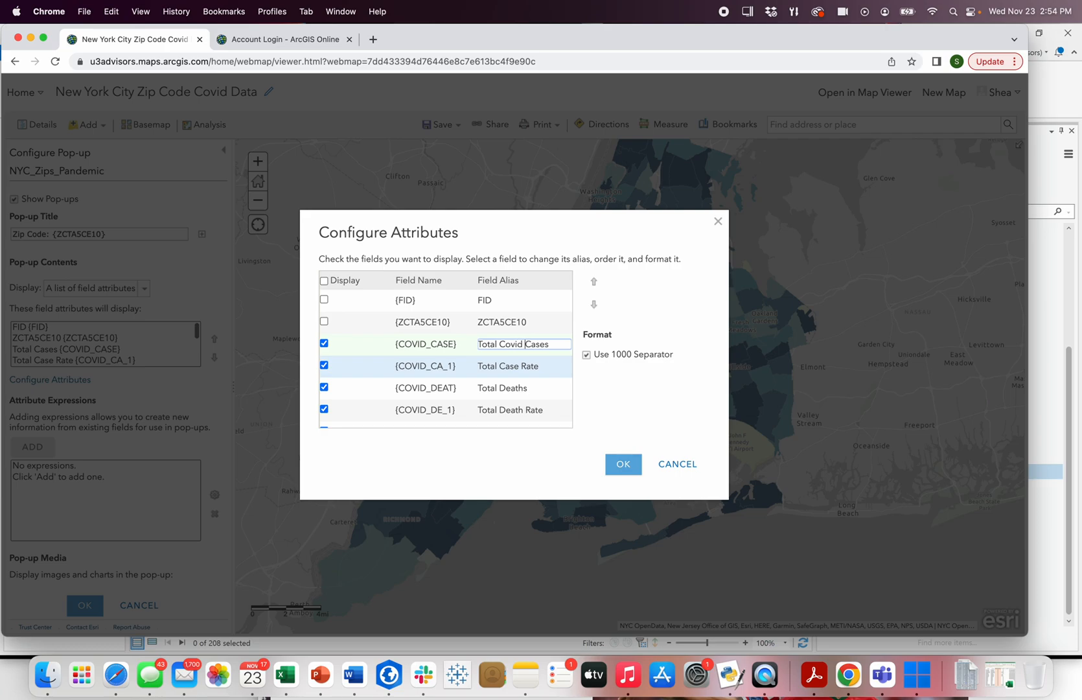
left_click(626, 397)
left_click(633, 470)
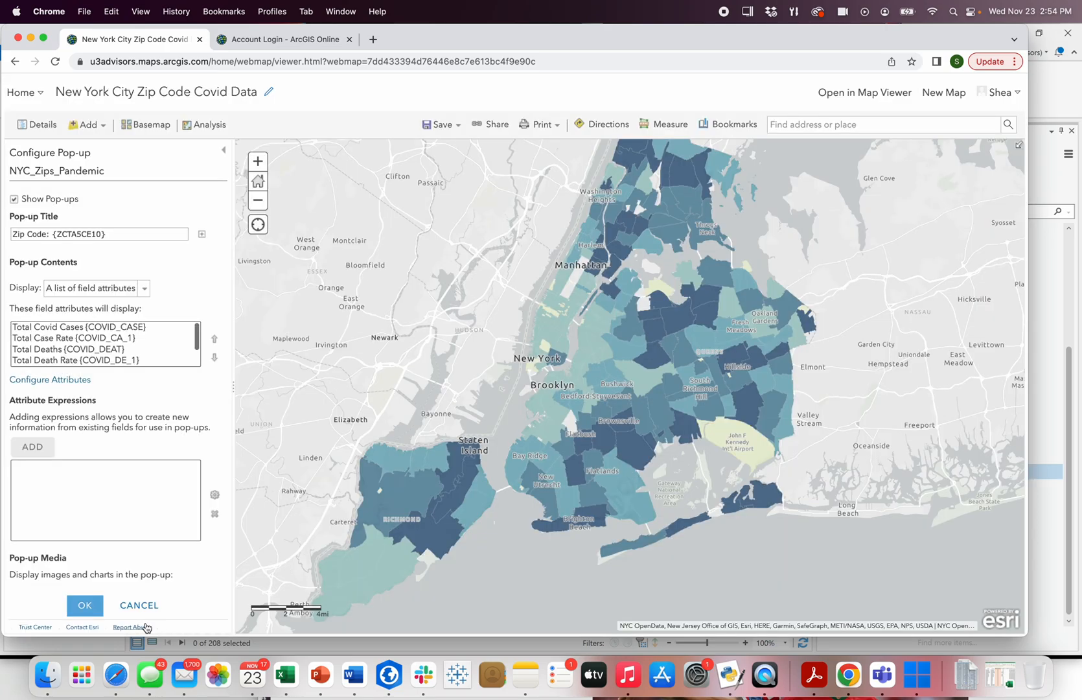
left_click(87, 607)
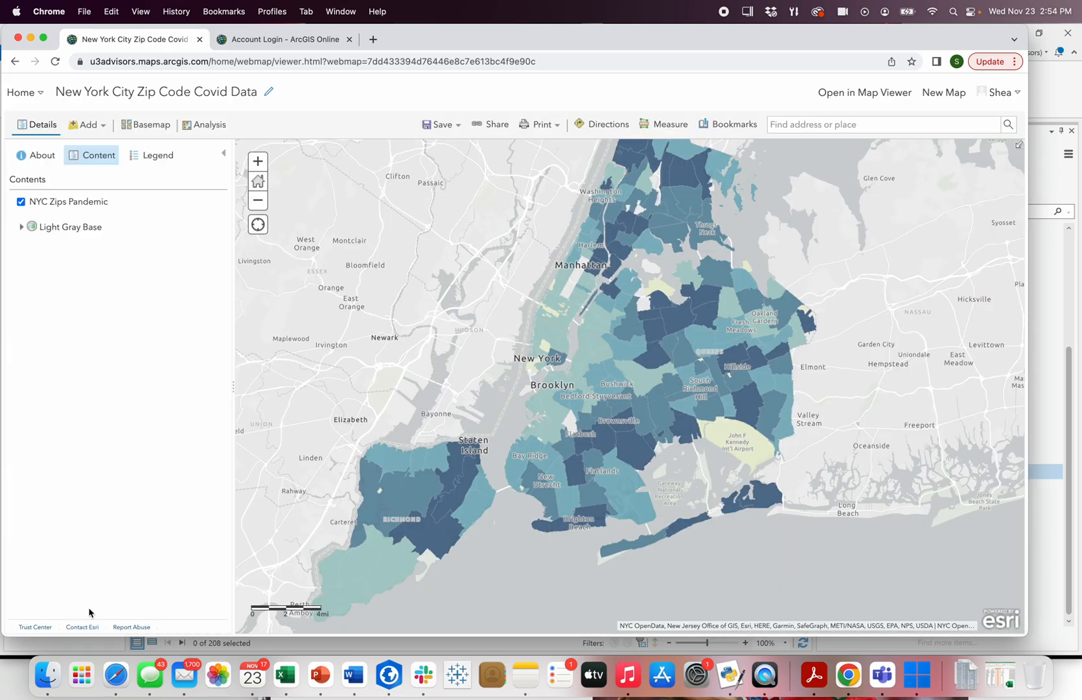
Check the reconfigured pop-ups for several zip codes in Brooklyn, Queens and Manhattan, including 11211, 11208, 11103 and 10010.
left_click(598, 331)
left_click(593, 358)
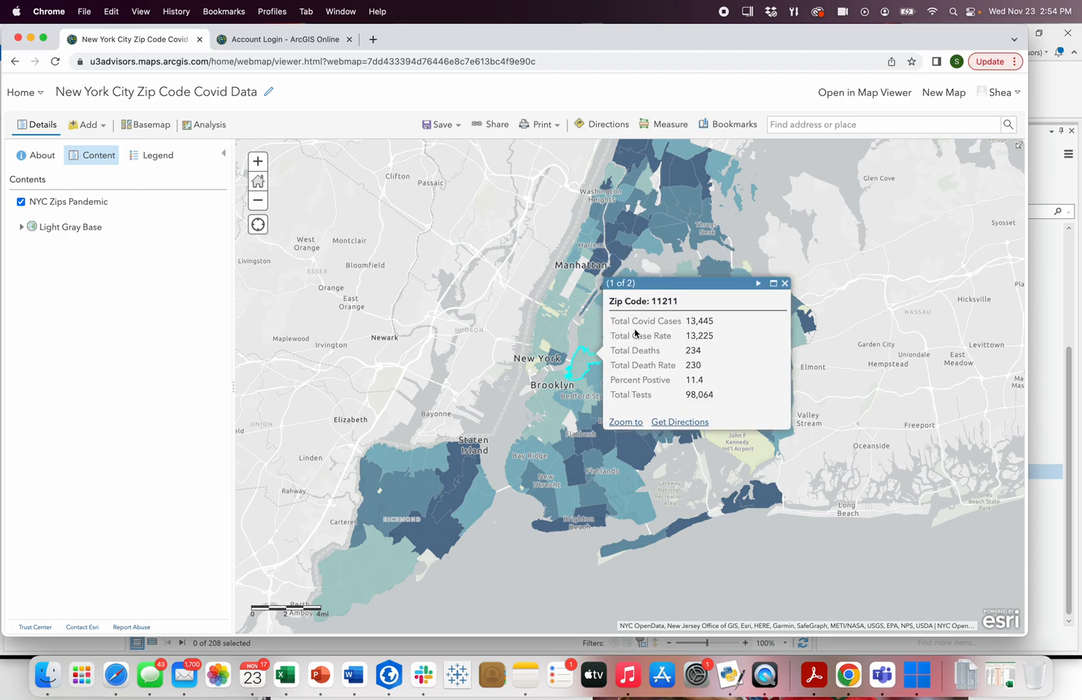
left_click(664, 244)
left_click(652, 417)
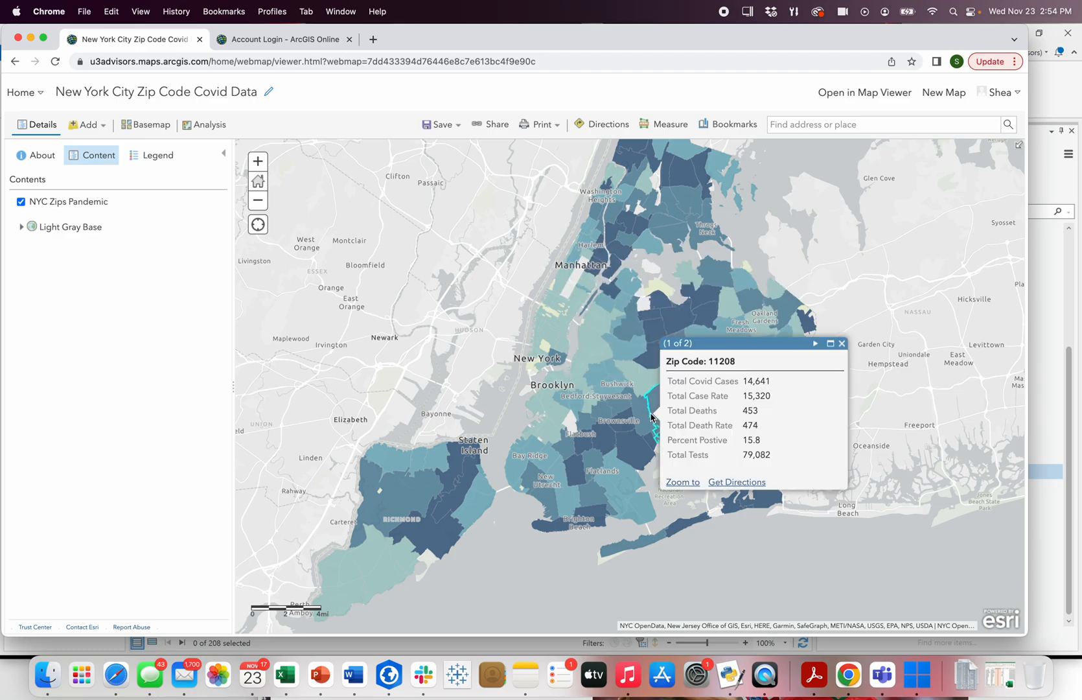
left_click(692, 299)
left_click(626, 306)
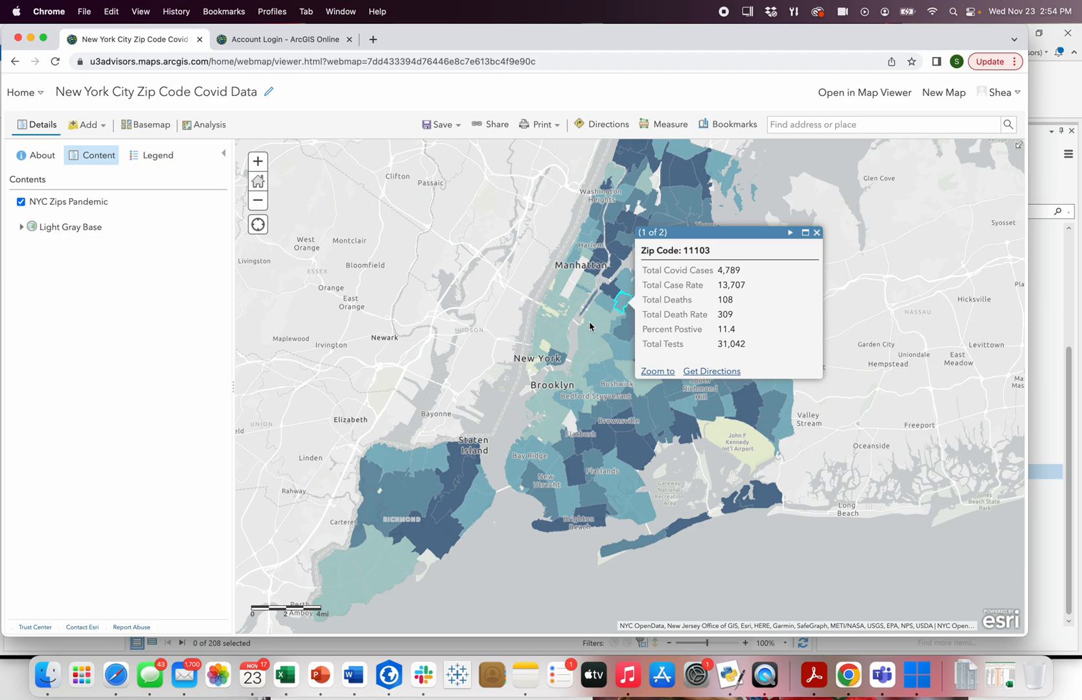
left_click(590, 325)
left_click(580, 356)
left_click(559, 339)
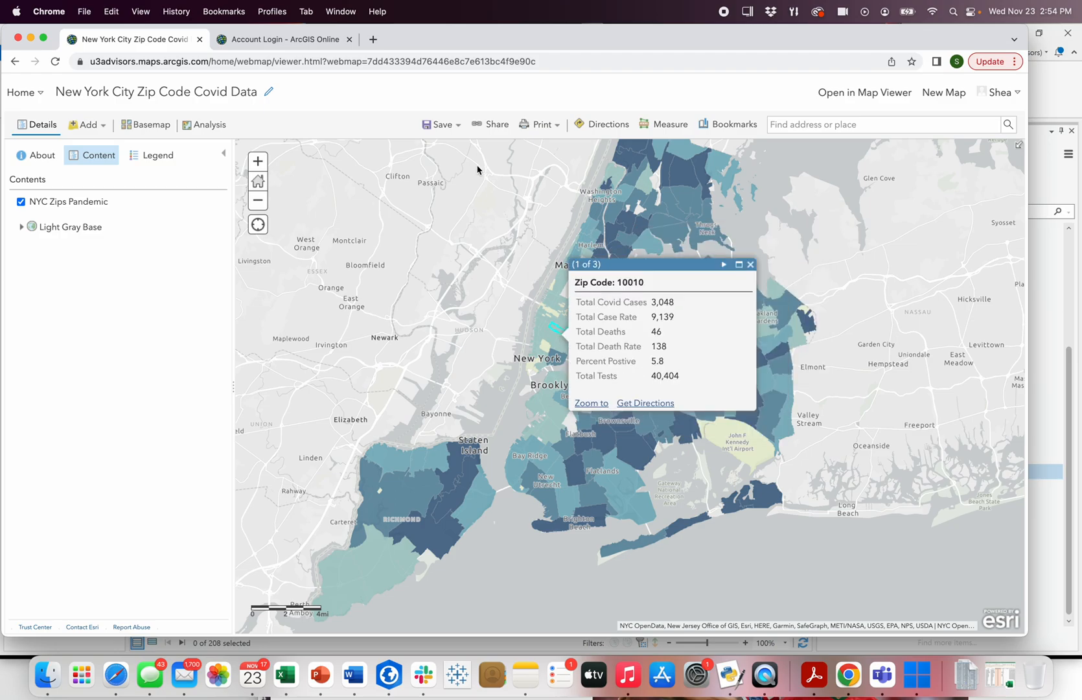
Save the web map and review its sharing settings.
left_click(437, 124)
left_click(450, 146)
left_click(485, 297)
left_click(495, 125)
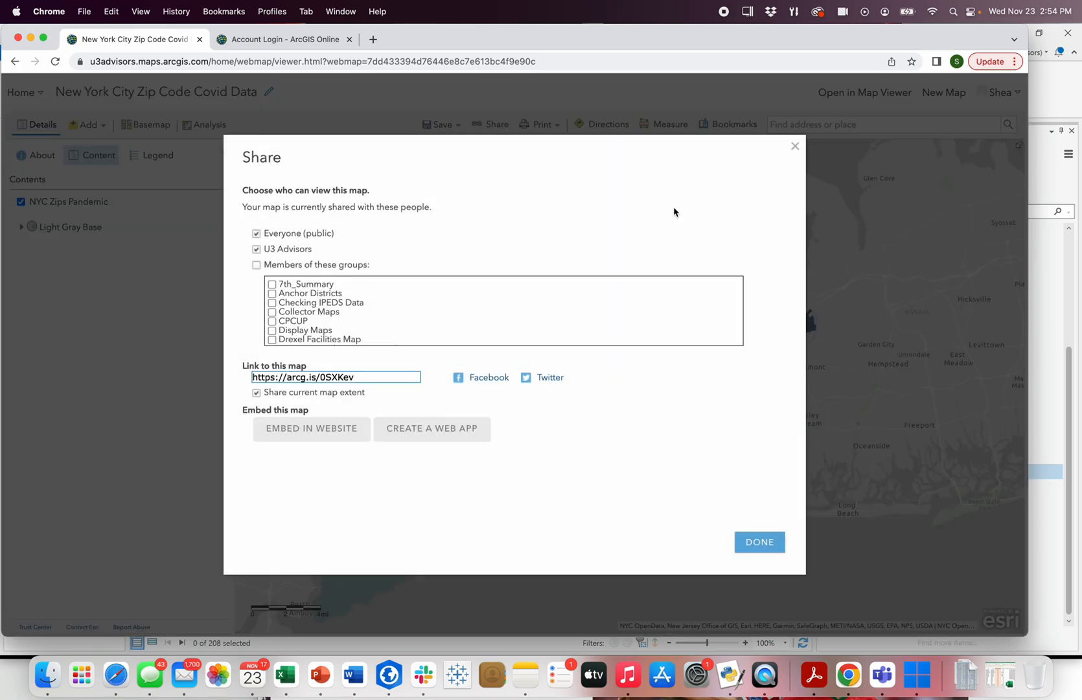
left_click(796, 148)
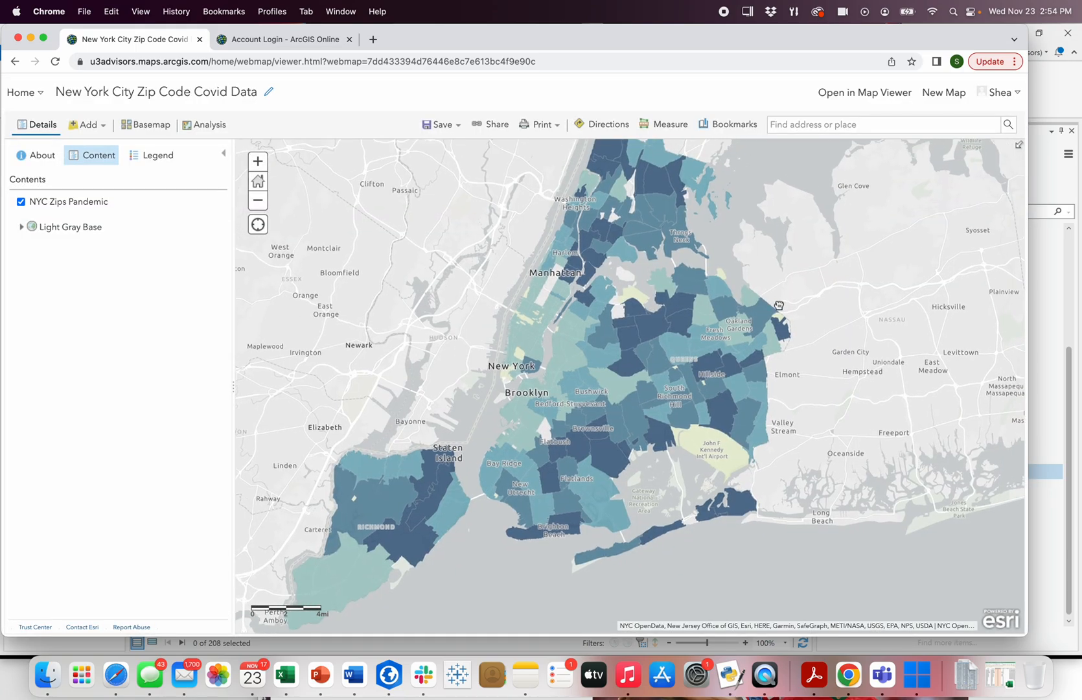
Check the pop-up for zip code 11372 in Queens and close it.
left_click(609, 351)
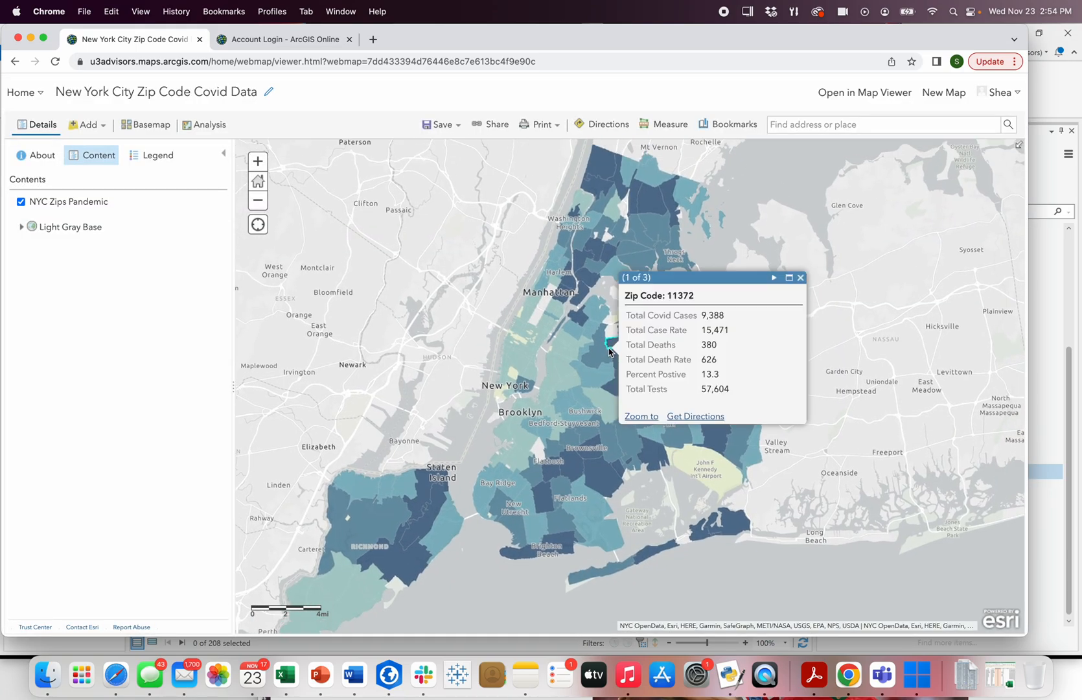
left_click(801, 277)
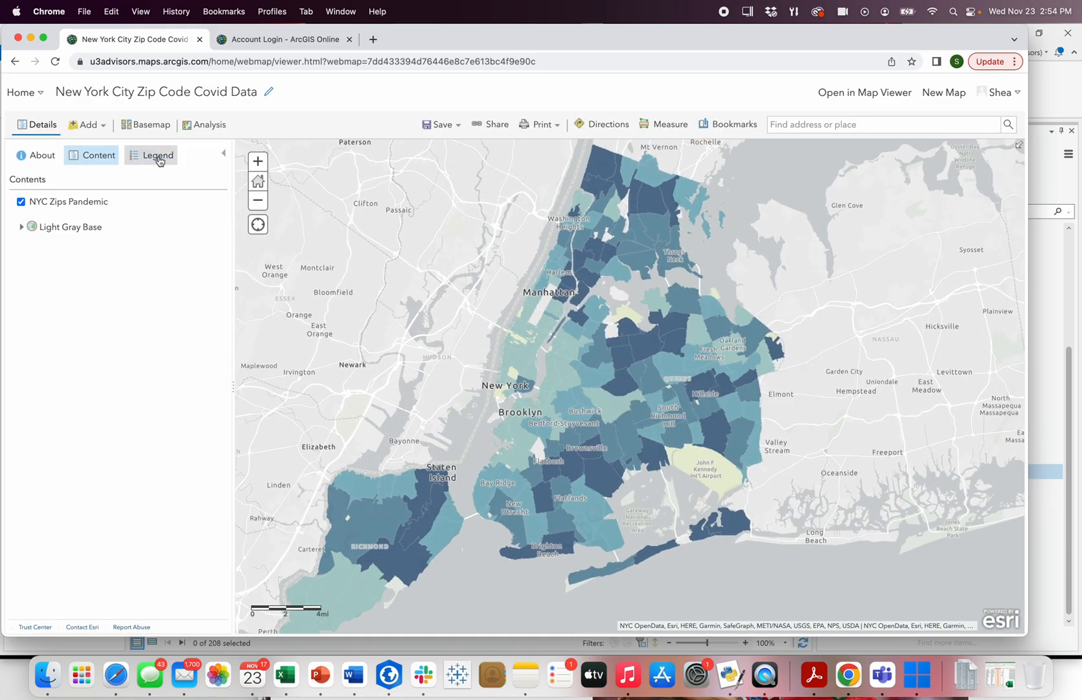
mouse_move(113, 223)
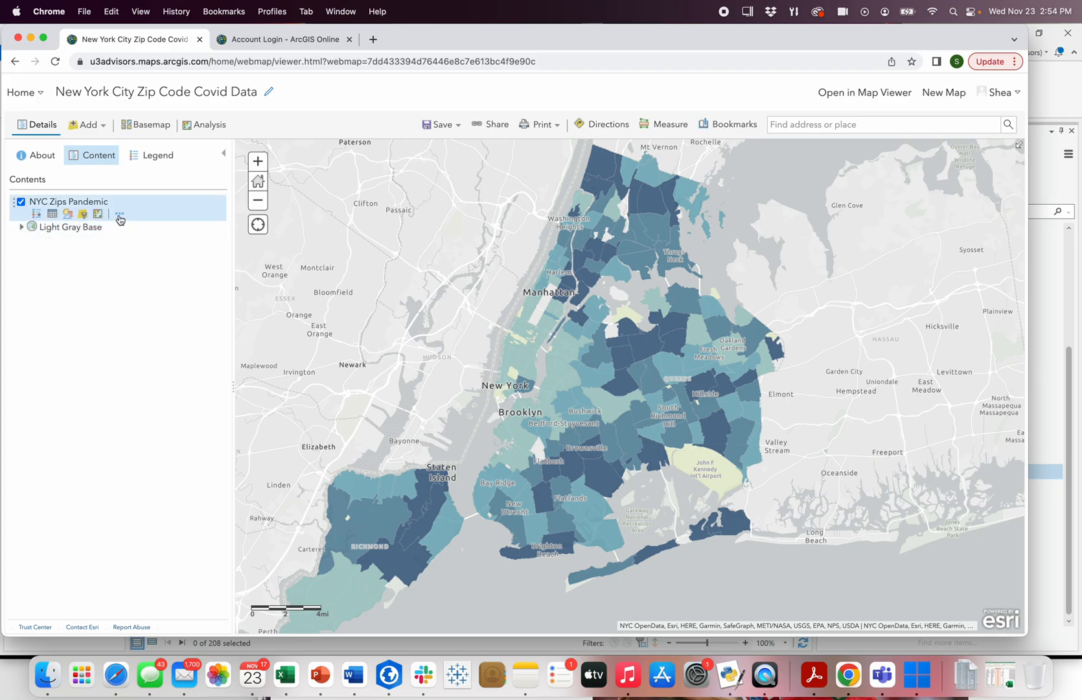